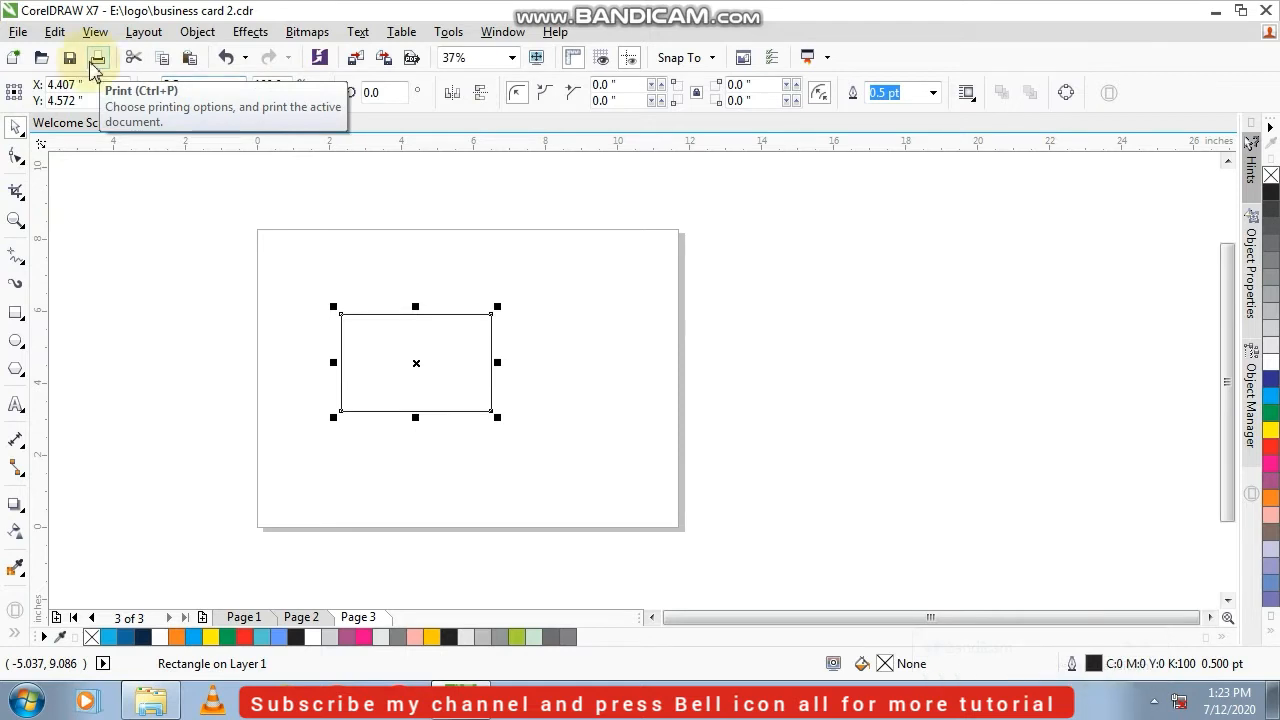
Set the rectangle's size to 3.5 × 2 inches and center it on the page
key("Return")
key("p")
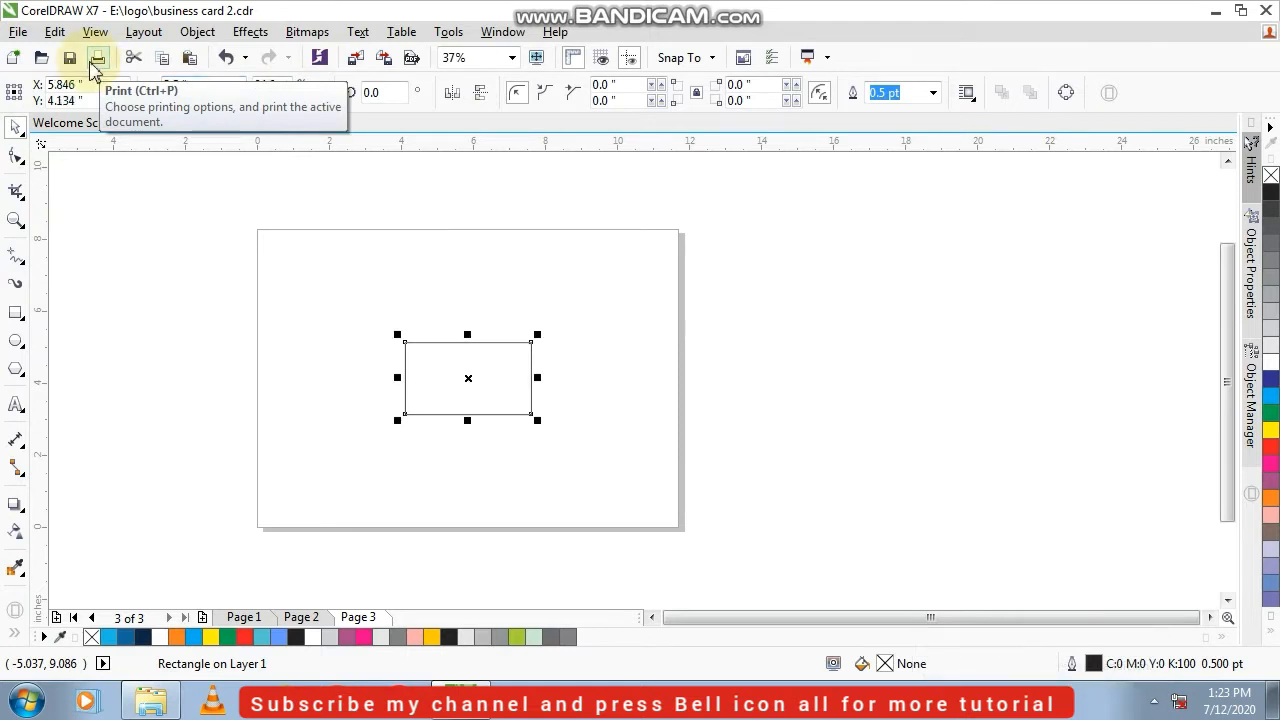
Place a duplicate of the centered rectangle above the original, inside the page
left_click_drag(452, 394, 437, 301)
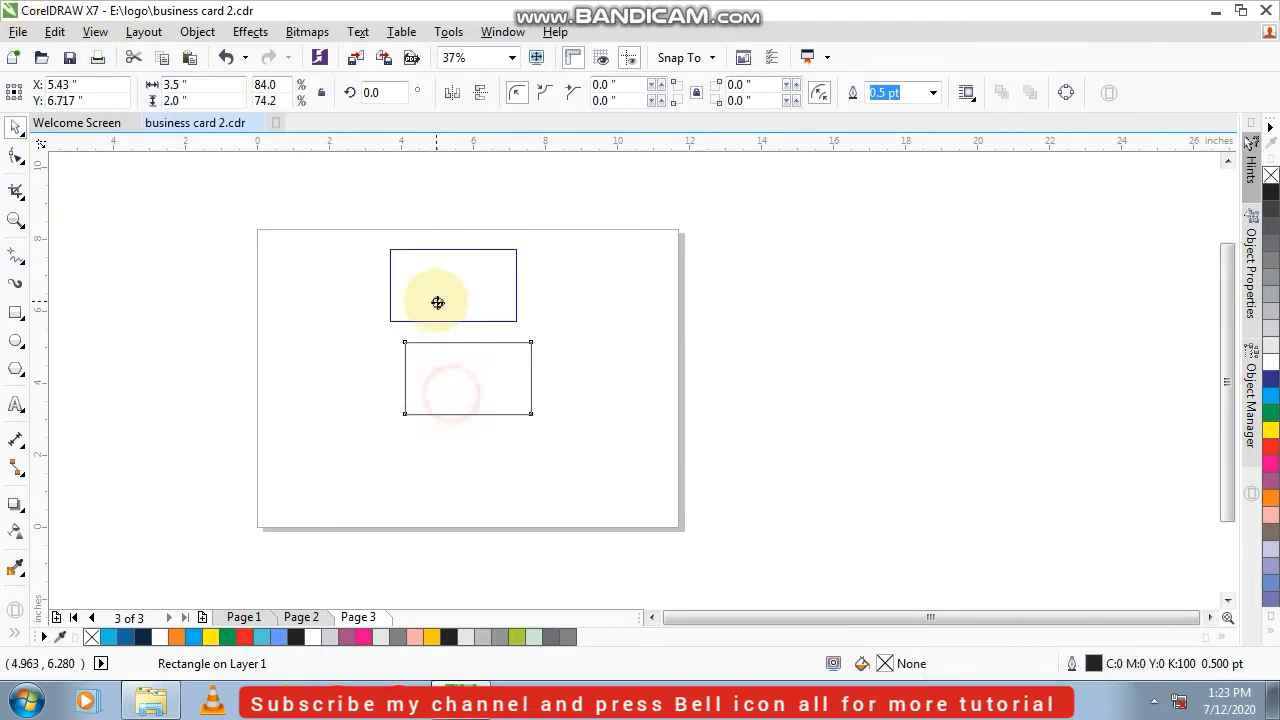
right_click(437, 301)
Round all four corners of the lower rectangle to a radius of about 0.137 inches with the Shape tool
scroll(446, 350, "up", 1)
left_click(432, 362)
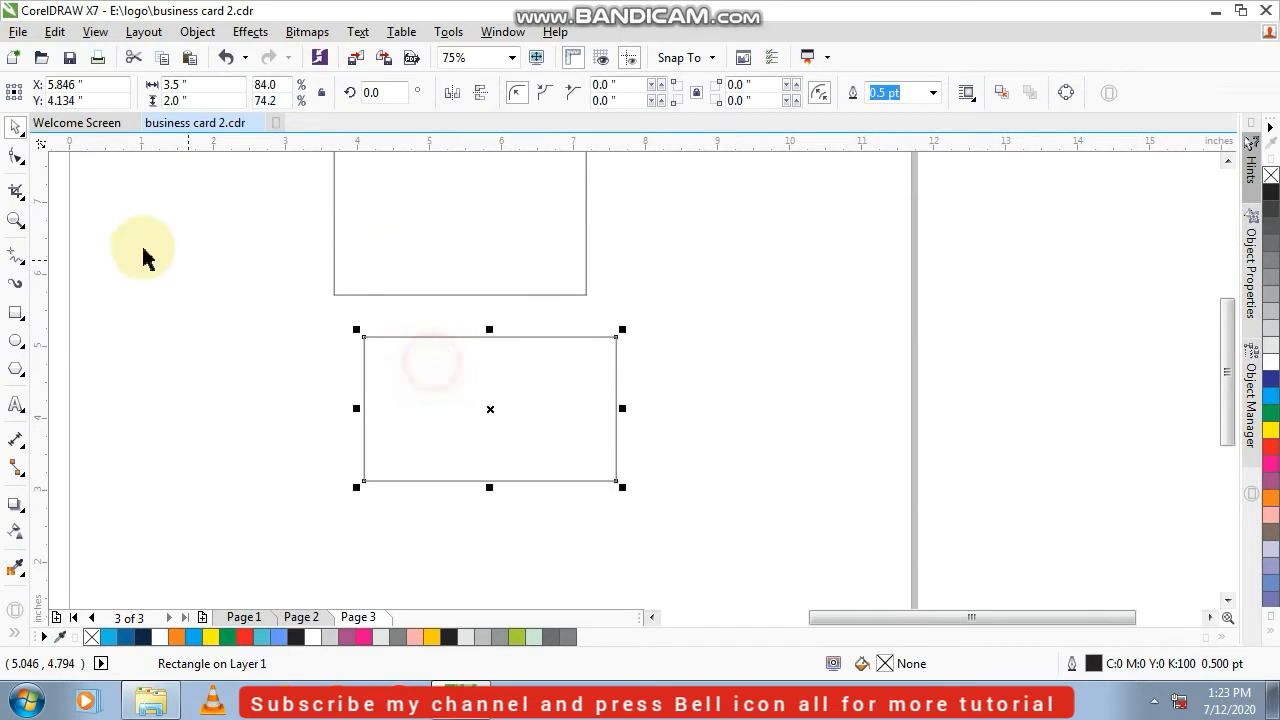
left_click(16, 156)
scroll(398, 354, "up", 1)
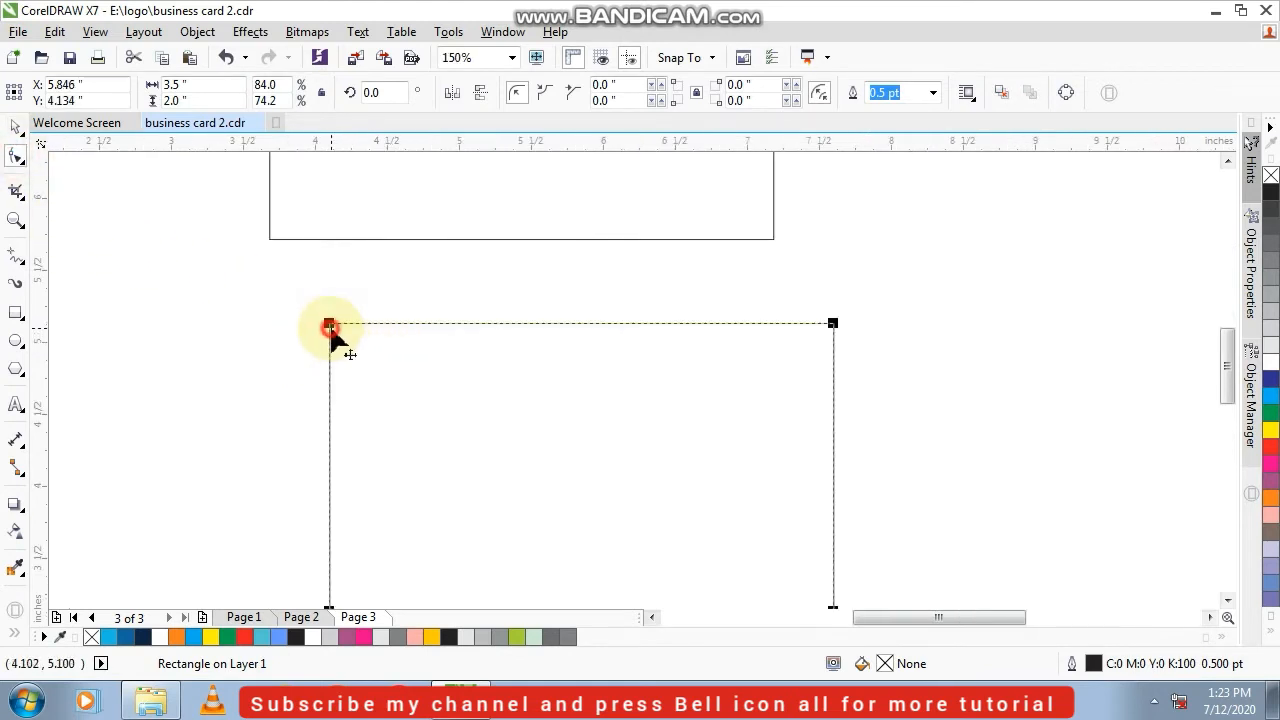
left_click_drag(330, 327, 349, 330)
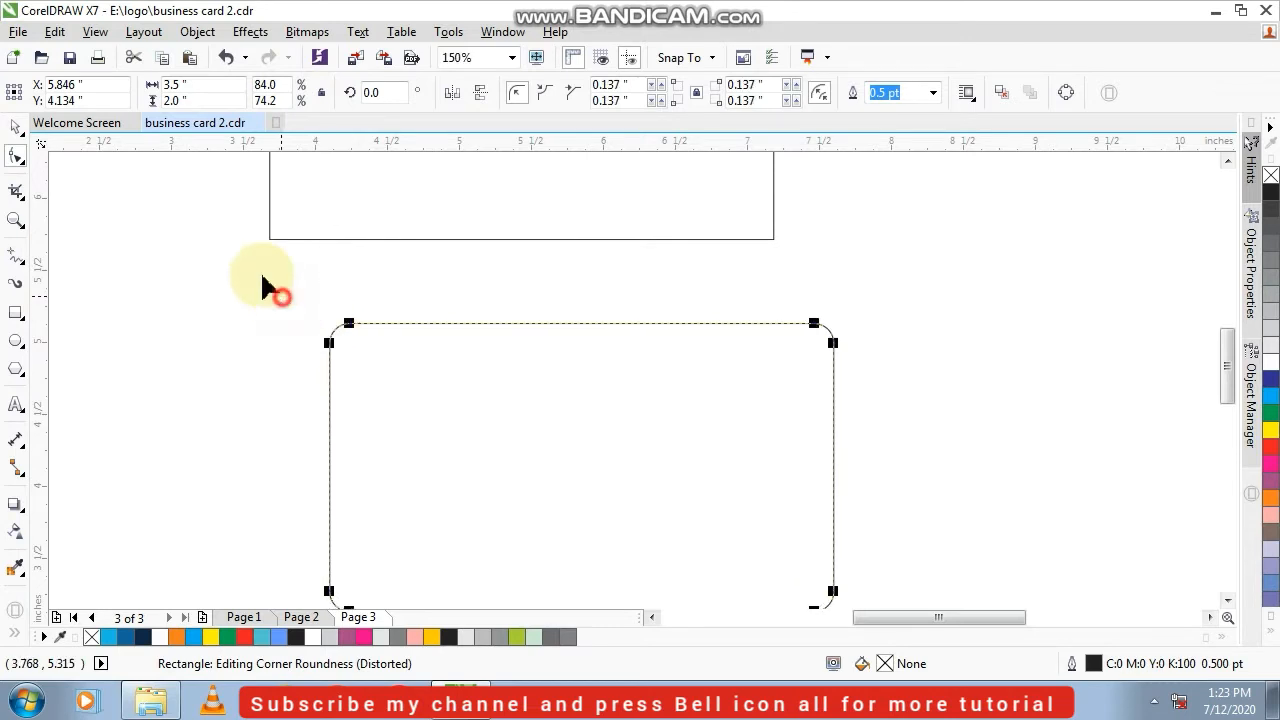
left_click(21, 131)
left_click(168, 288)
Convert the upper rectangle to curves and delete its top-right corner node
scroll(524, 429, "down", 1)
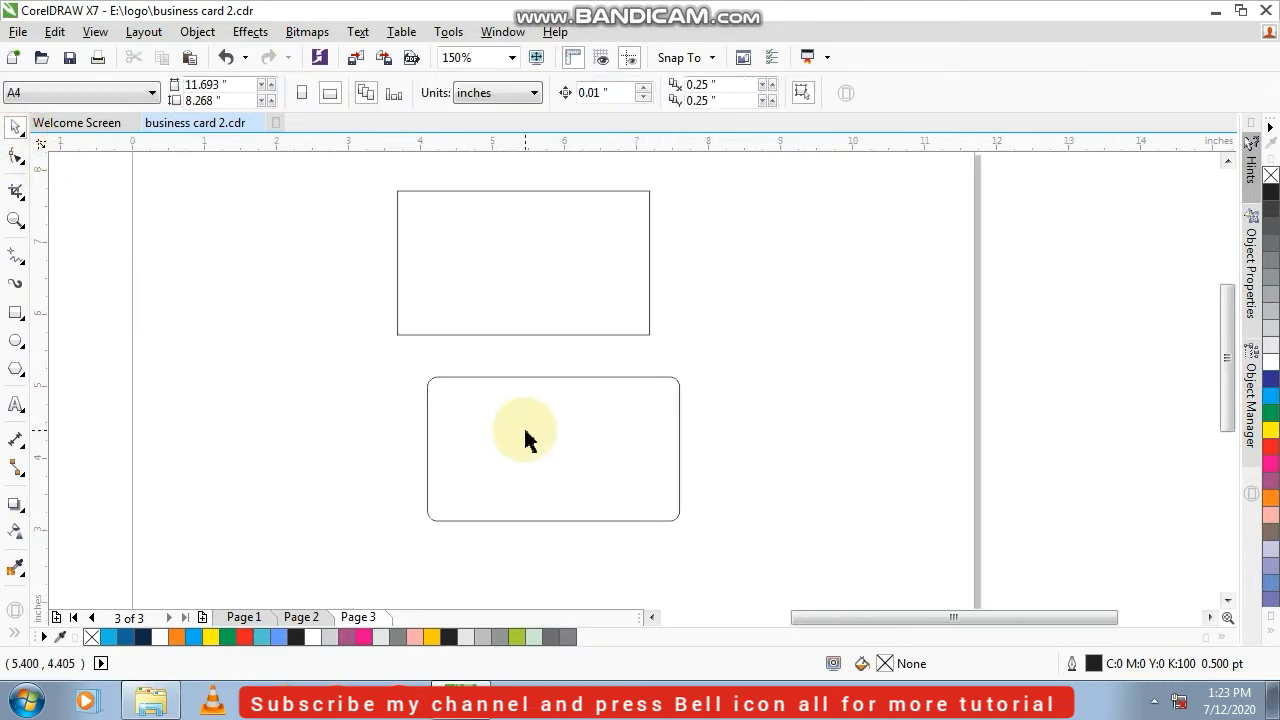
left_click(337, 429)
left_click(556, 264)
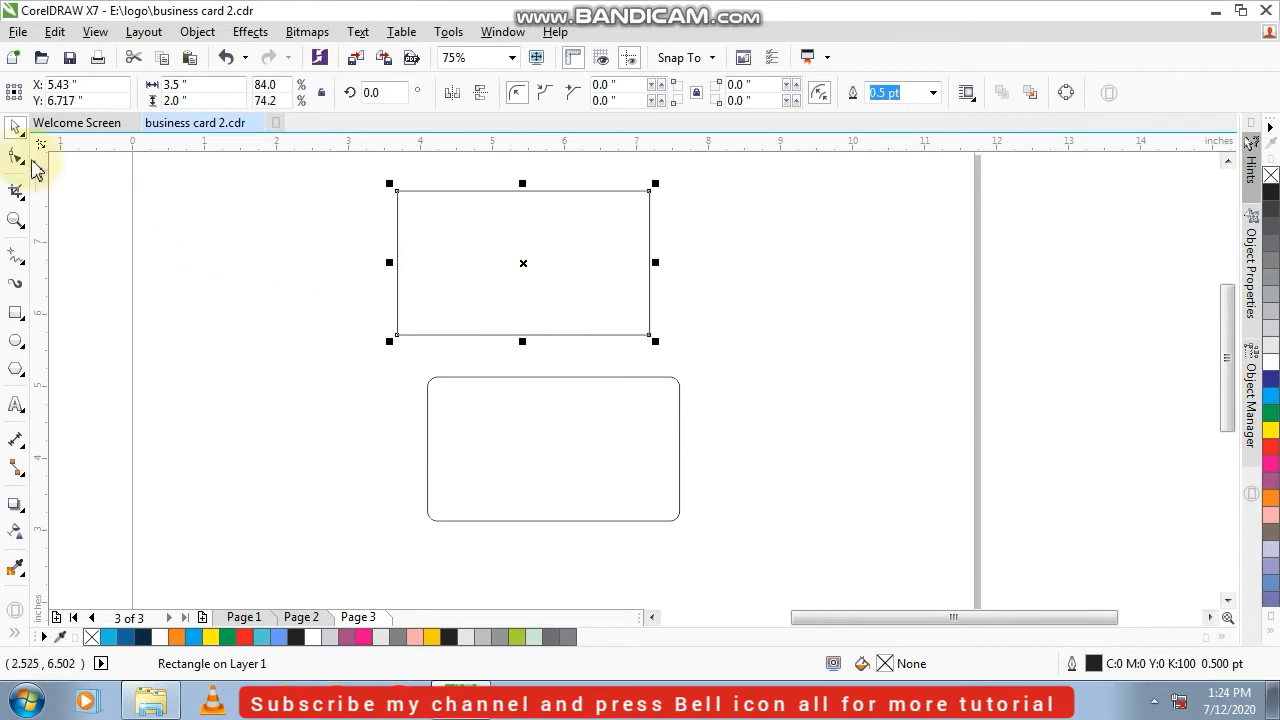
left_click(16, 156)
right_click(594, 266)
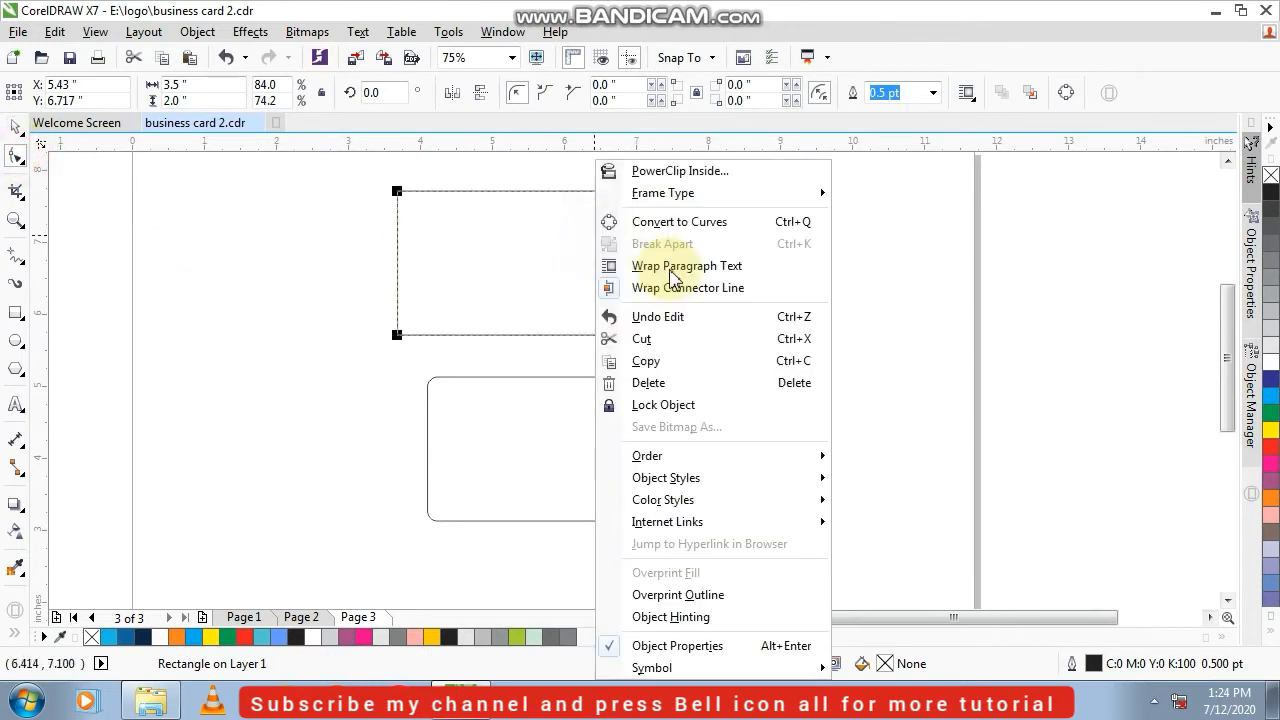
left_click(700, 224)
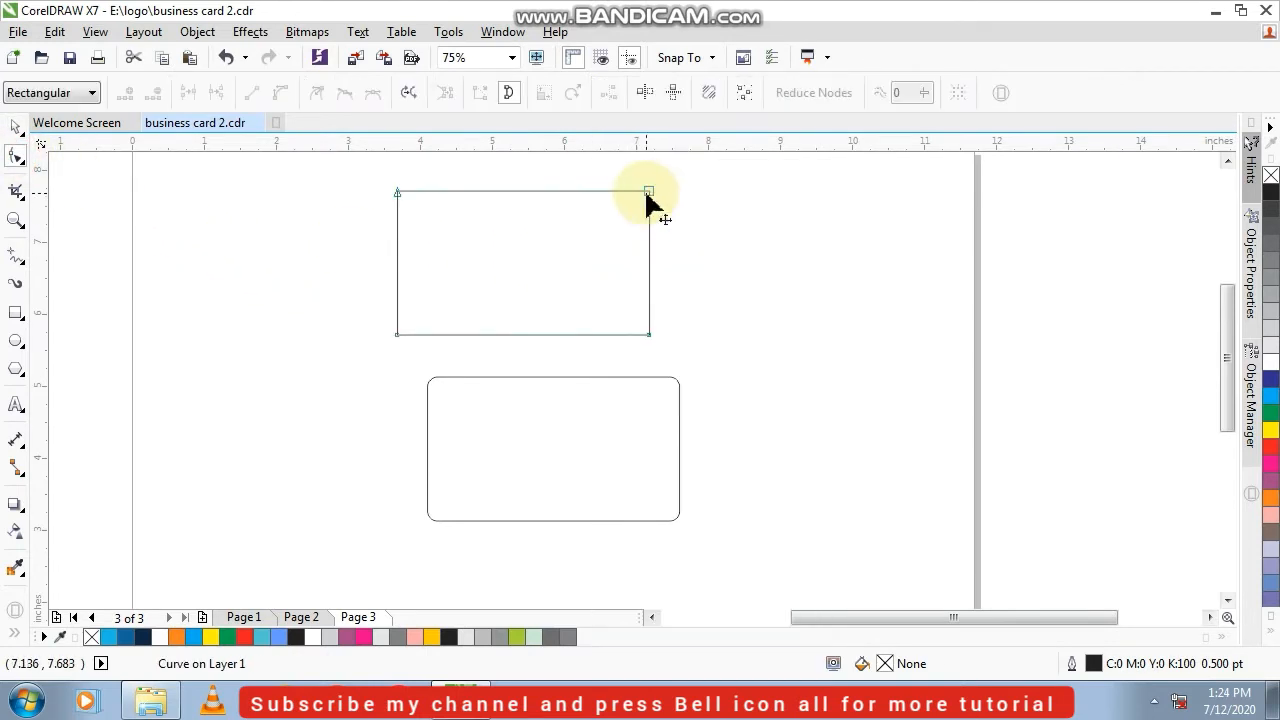
double_click(650, 199)
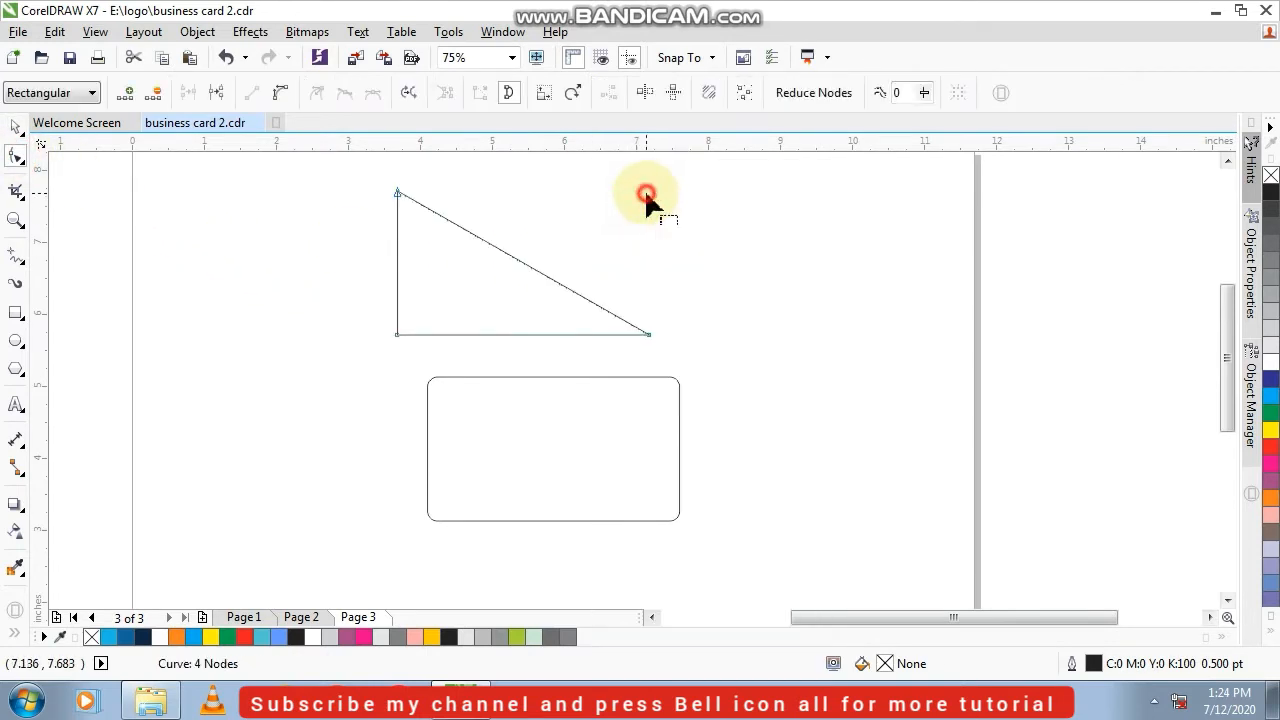
Reshape the triangle into a trapezoid about 1.75 inches wide by adding a node level with the top corner and moving the bottom-right node inward
double_click(461, 236)
left_click_drag(461, 236, 471, 196)
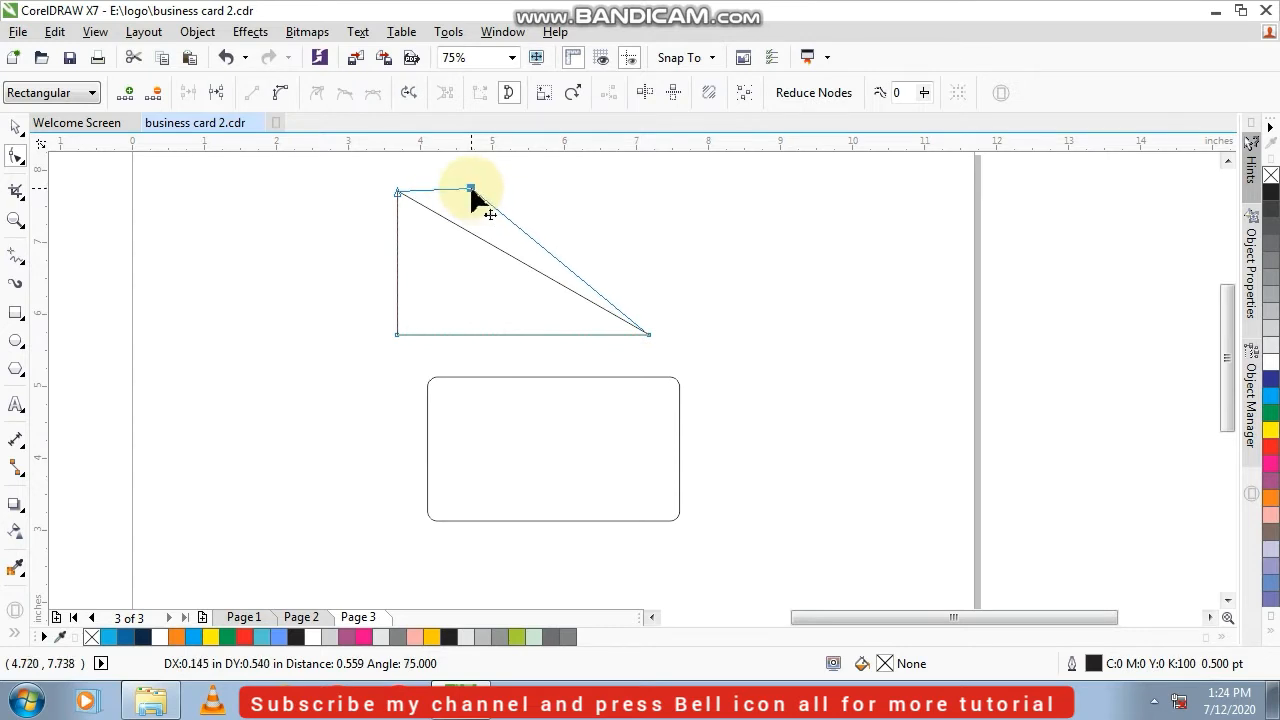
left_click_drag(472, 190, 481, 215)
scroll(473, 195, "up", 2)
scroll(480, 218, "down", 3)
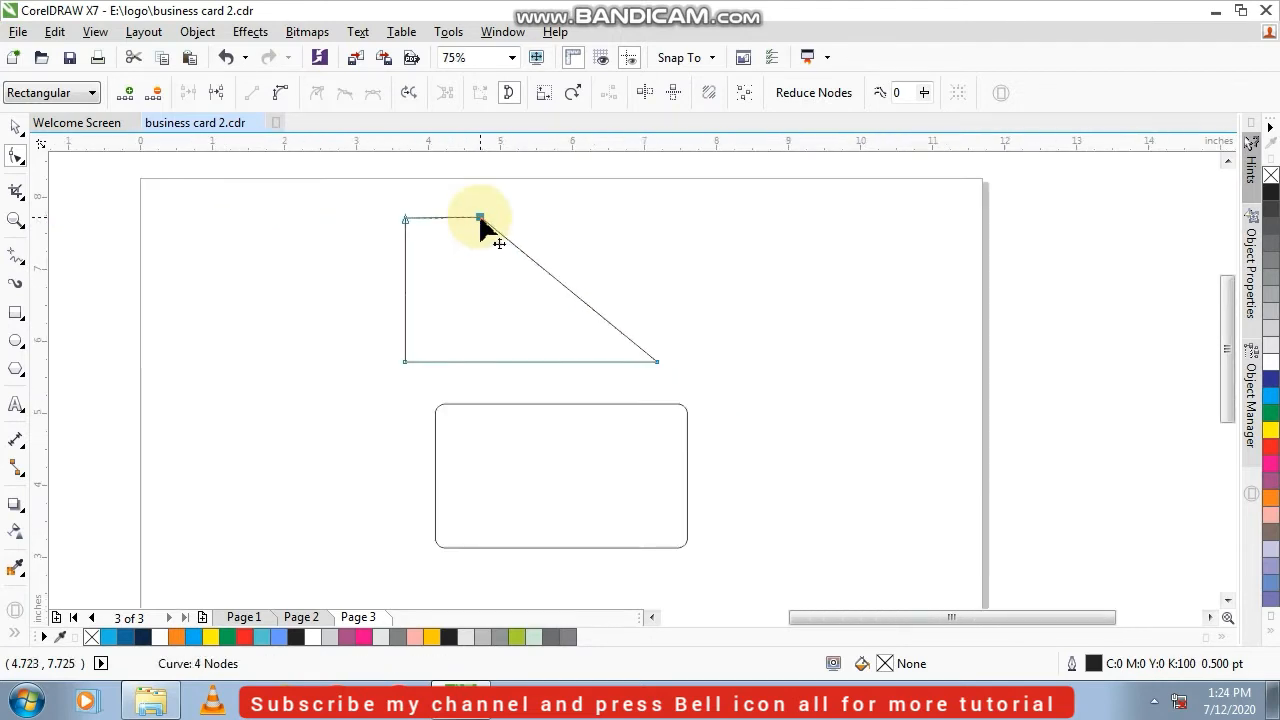
left_click_drag(656, 362, 535, 362)
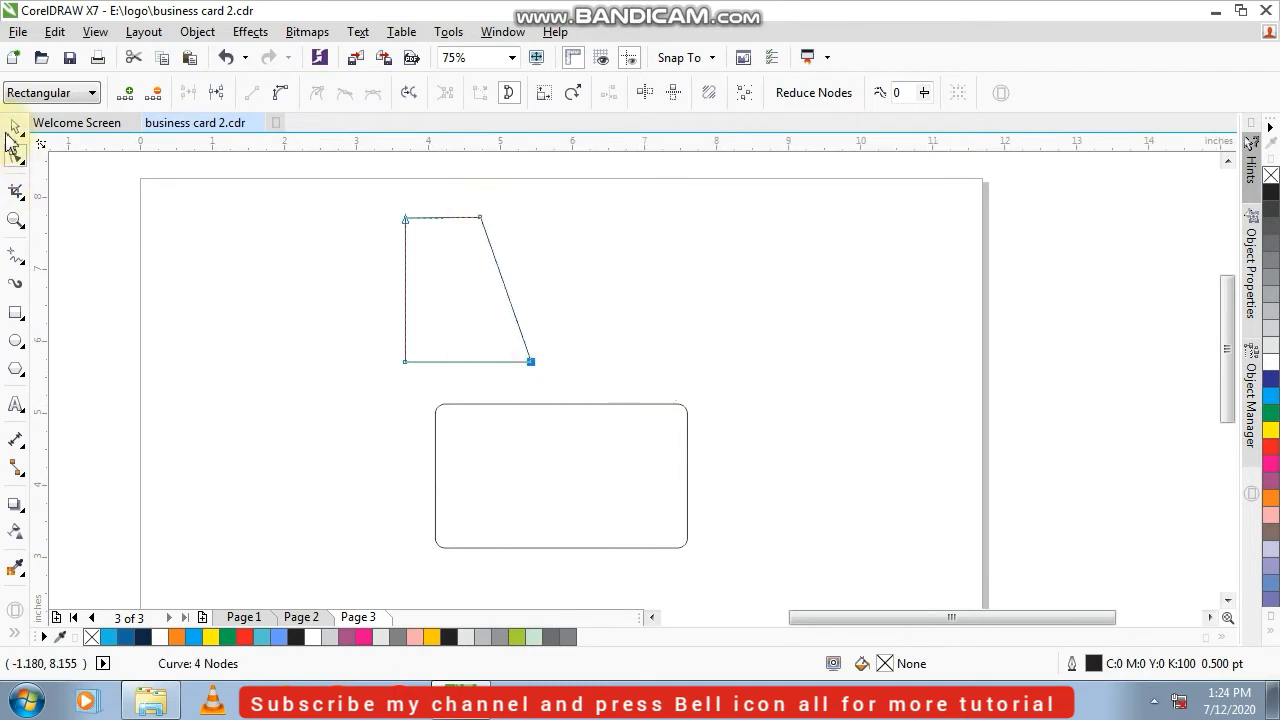
Move the trapezoid down to the rounded rectangle and align the two by left edges and horizontal centers
left_click(14, 128)
left_click(469, 346)
left_click_drag(457, 309, 384, 476)
left_click(586, 507, "shift")
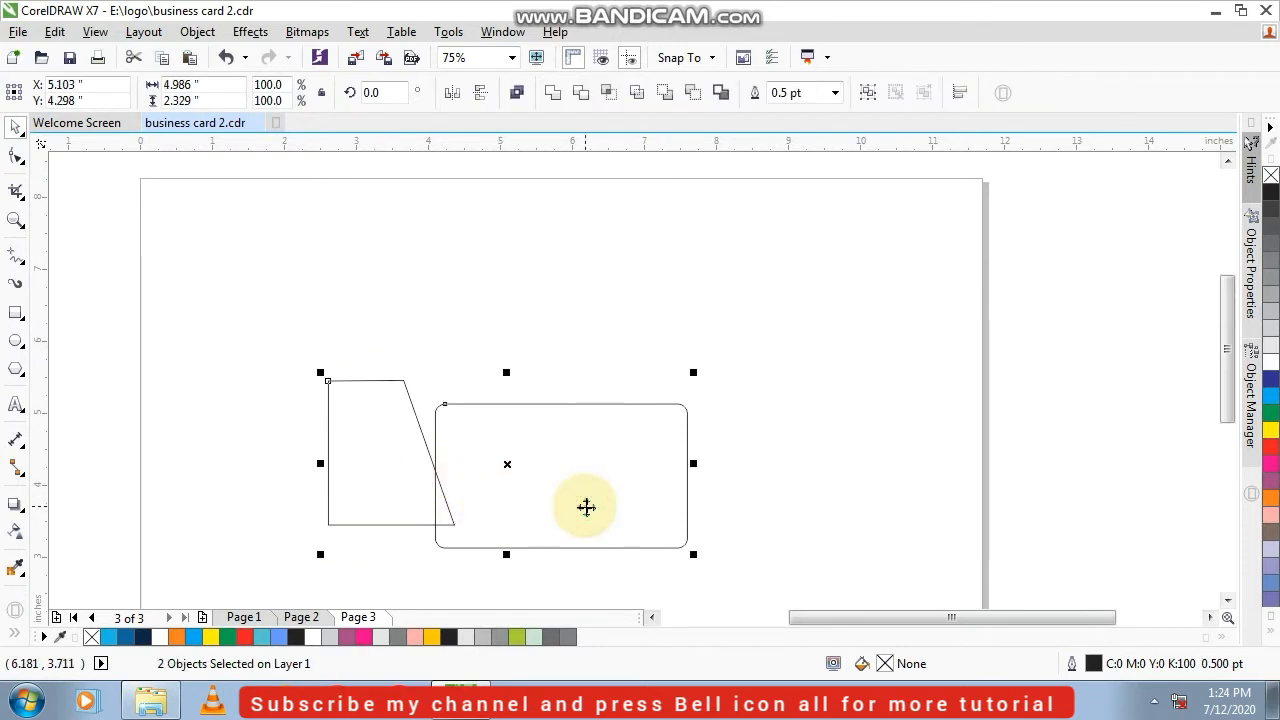
key("e")
key("l")
left_click(314, 370)
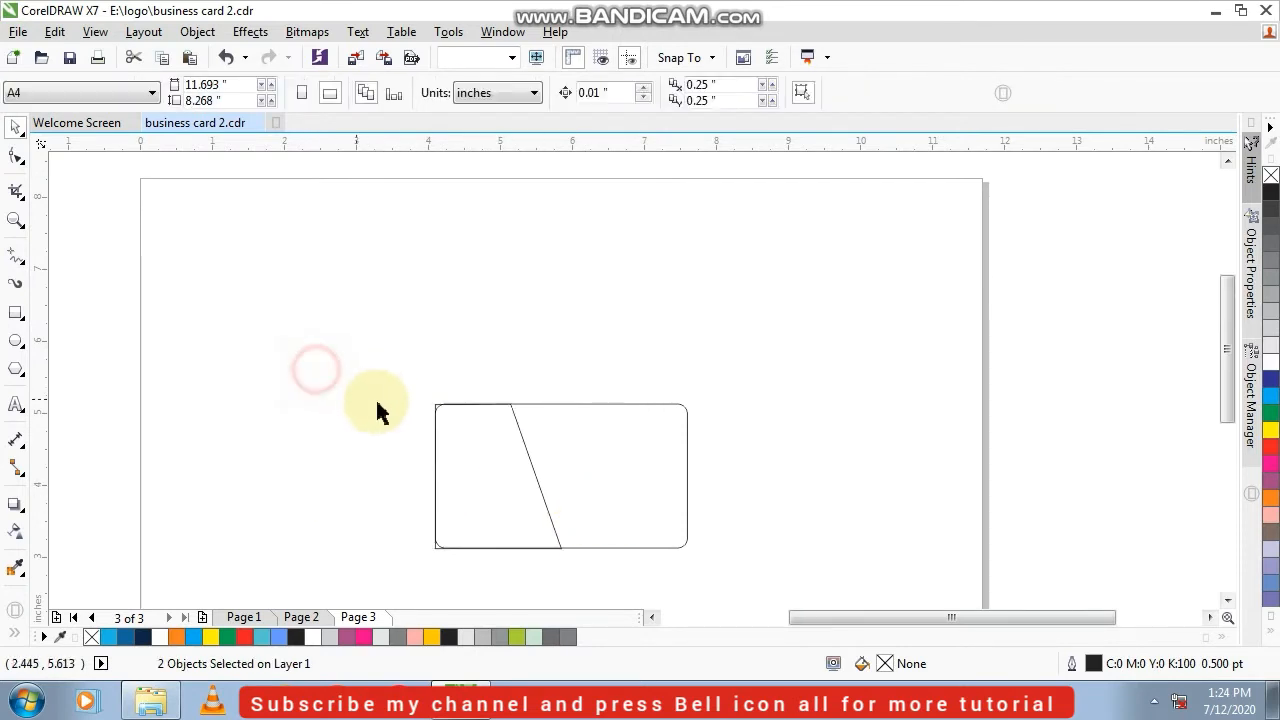
Fill the trapezoid with white and remove its outline
scroll(519, 445, "up", 4)
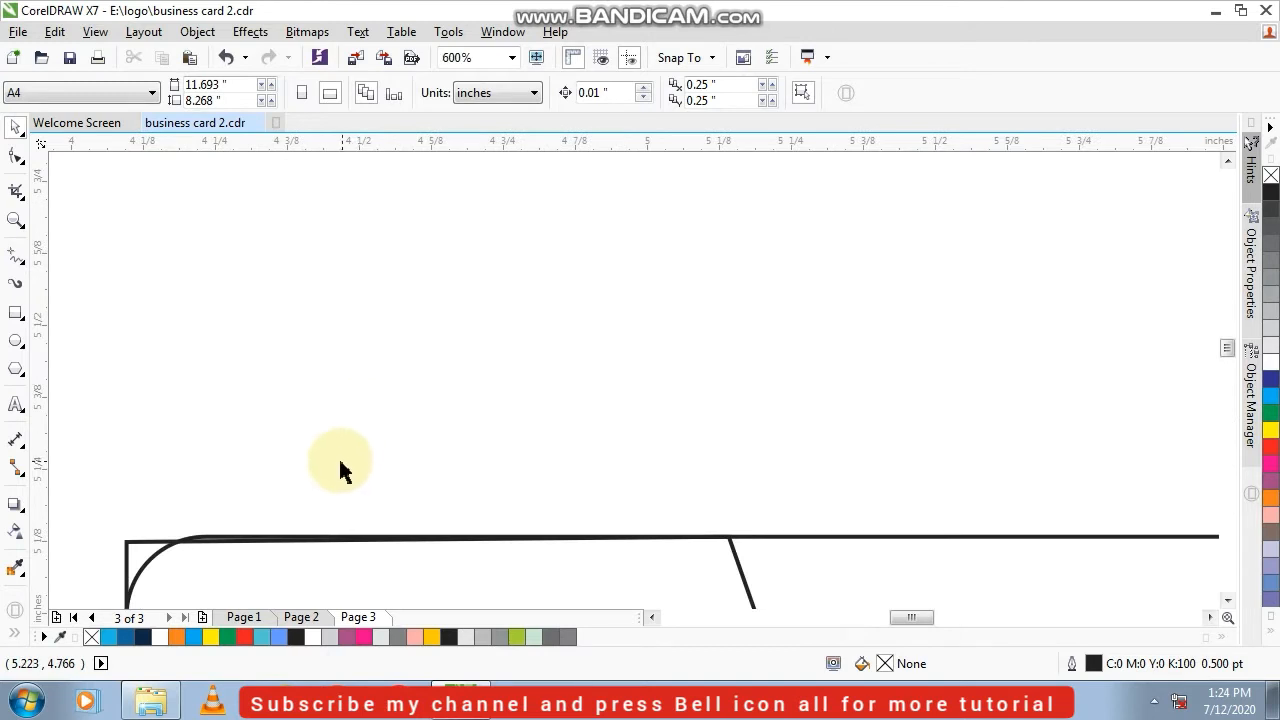
scroll(340, 528, "down", 4)
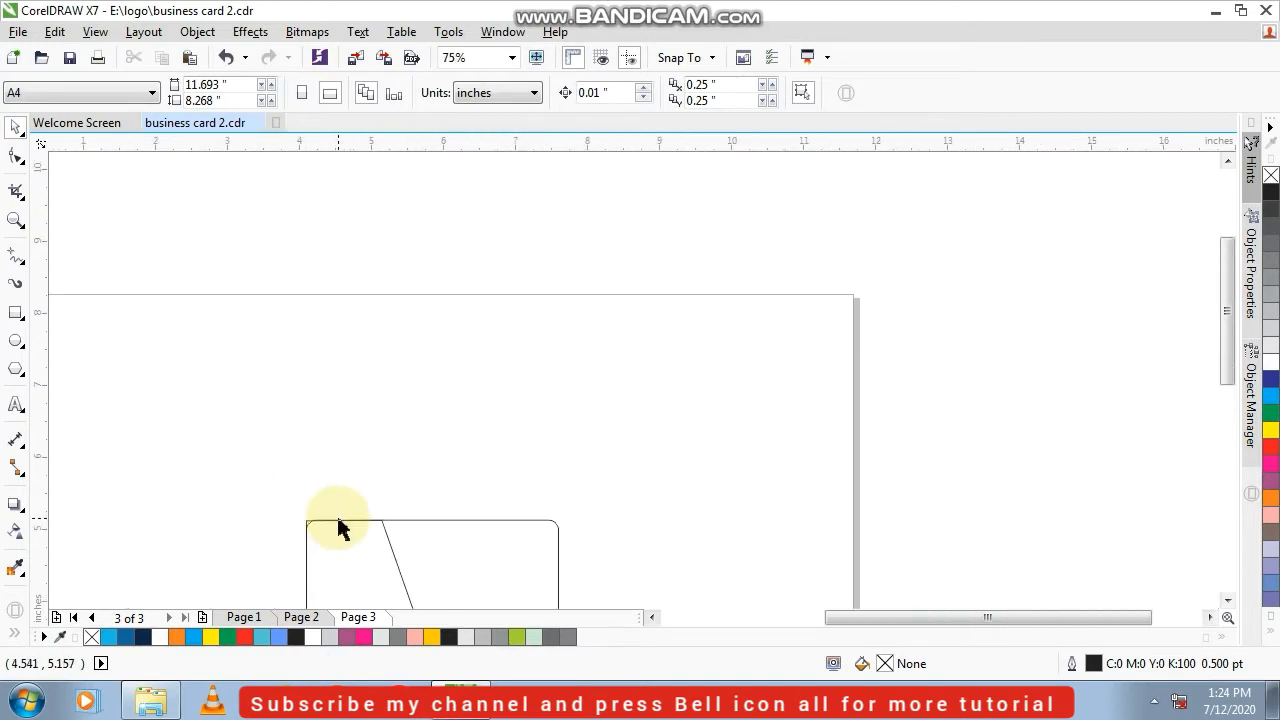
scroll(338, 527, "up", 3)
left_click(447, 400)
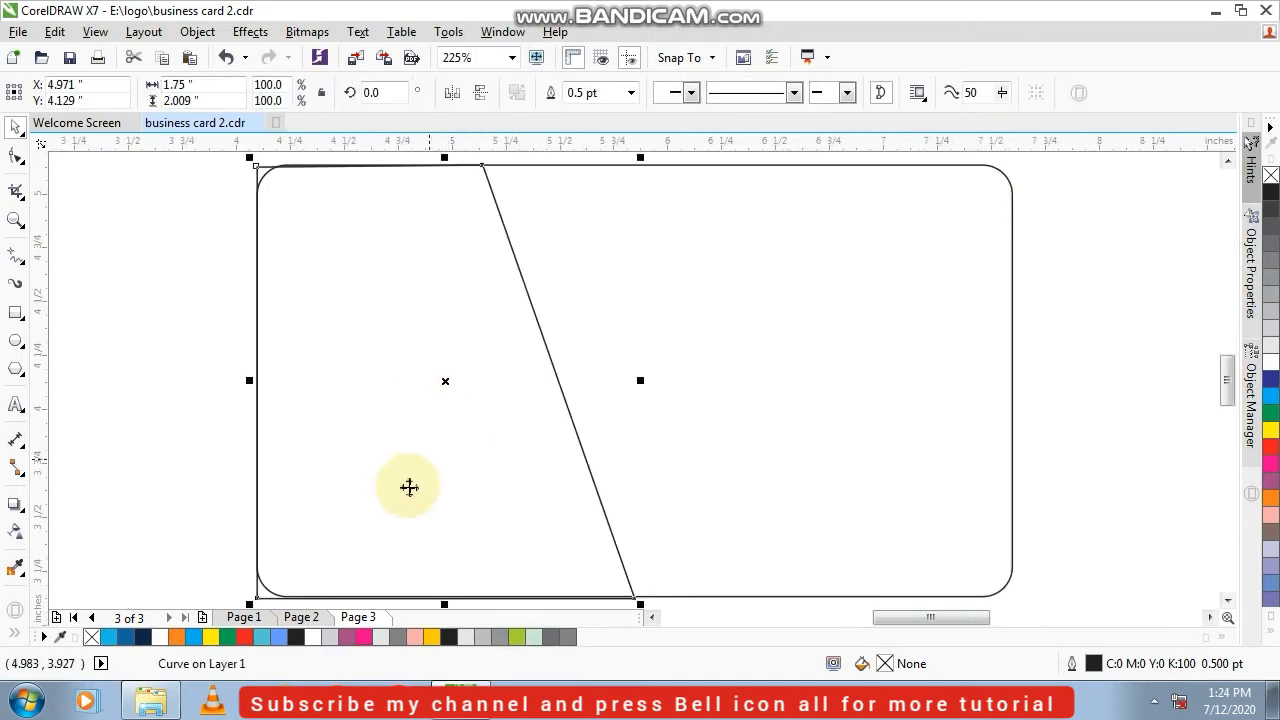
left_click(316, 638)
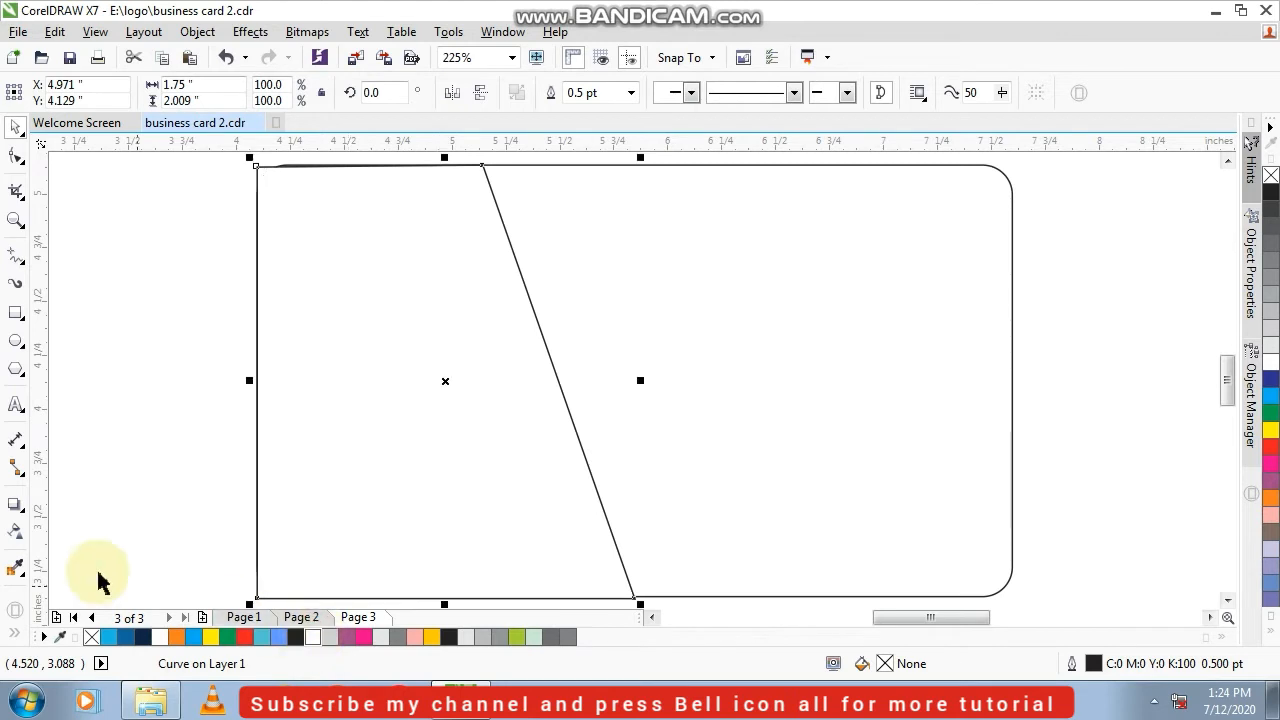
right_click(93, 638)
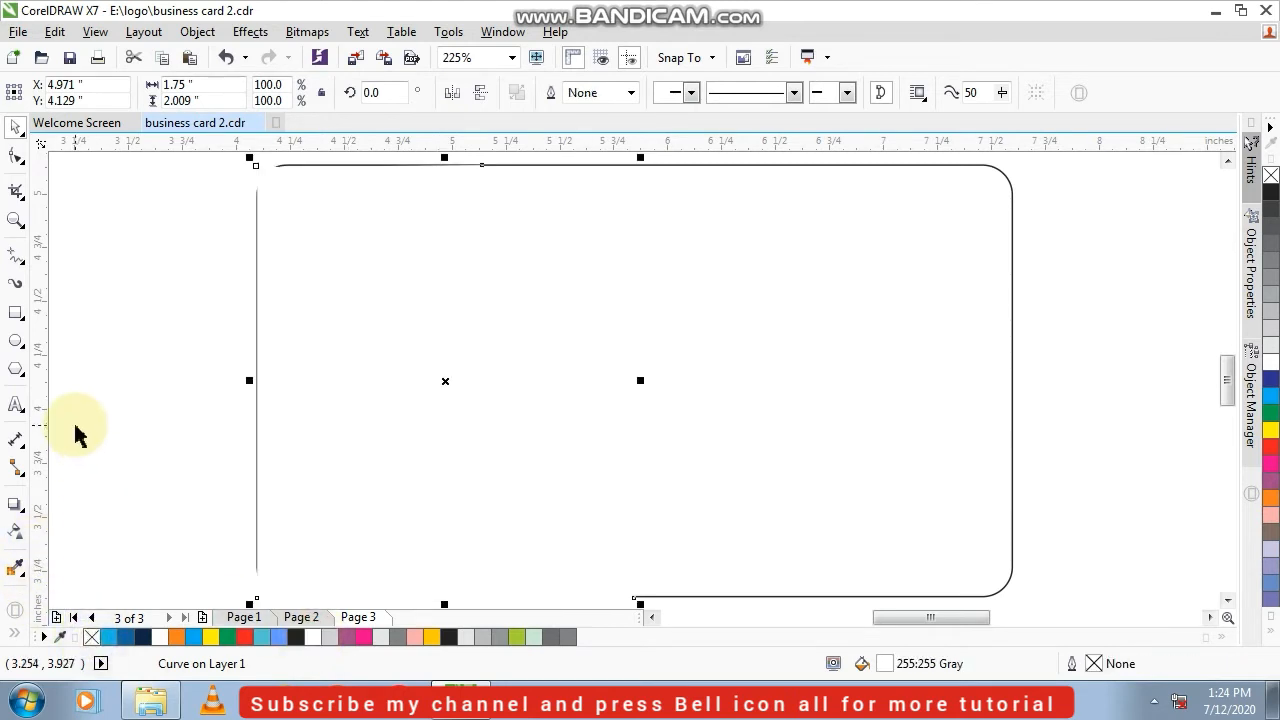
left_click(103, 400)
Add a horizontally directed drop shadow to the white trapezoid with opacity 100 and feathering 15
scroll(342, 402, "down", 2)
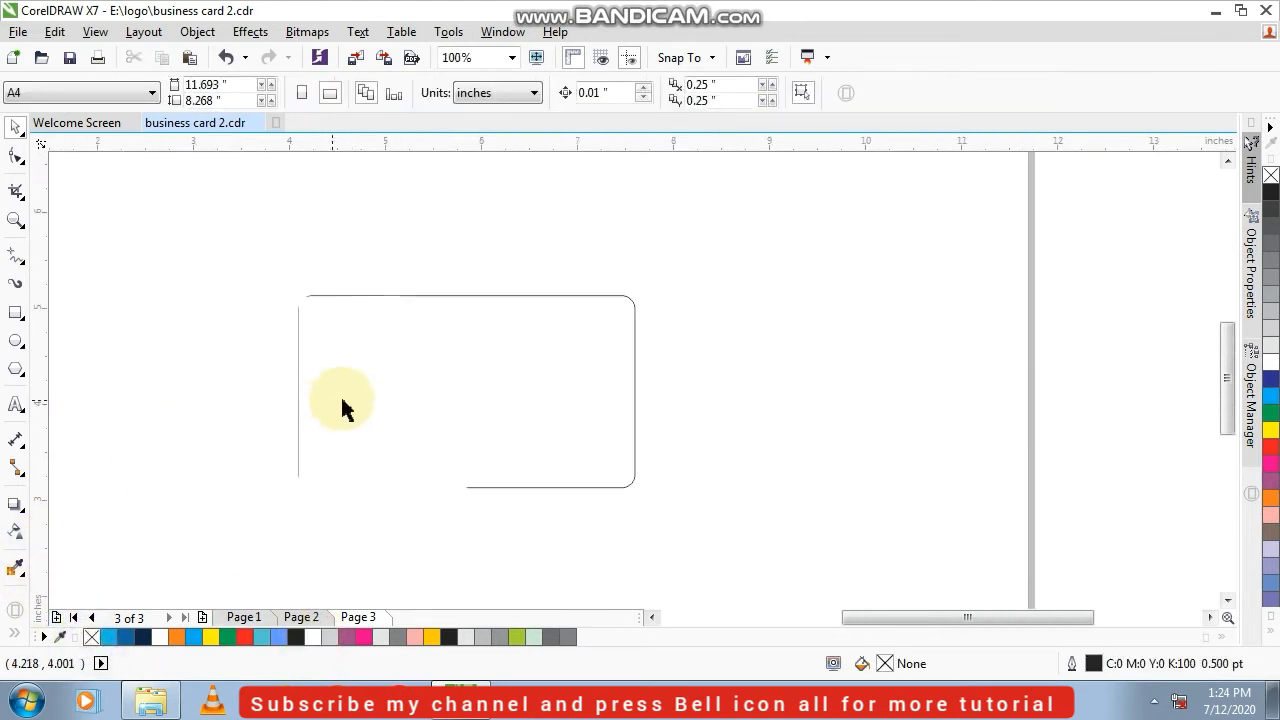
left_click(385, 428)
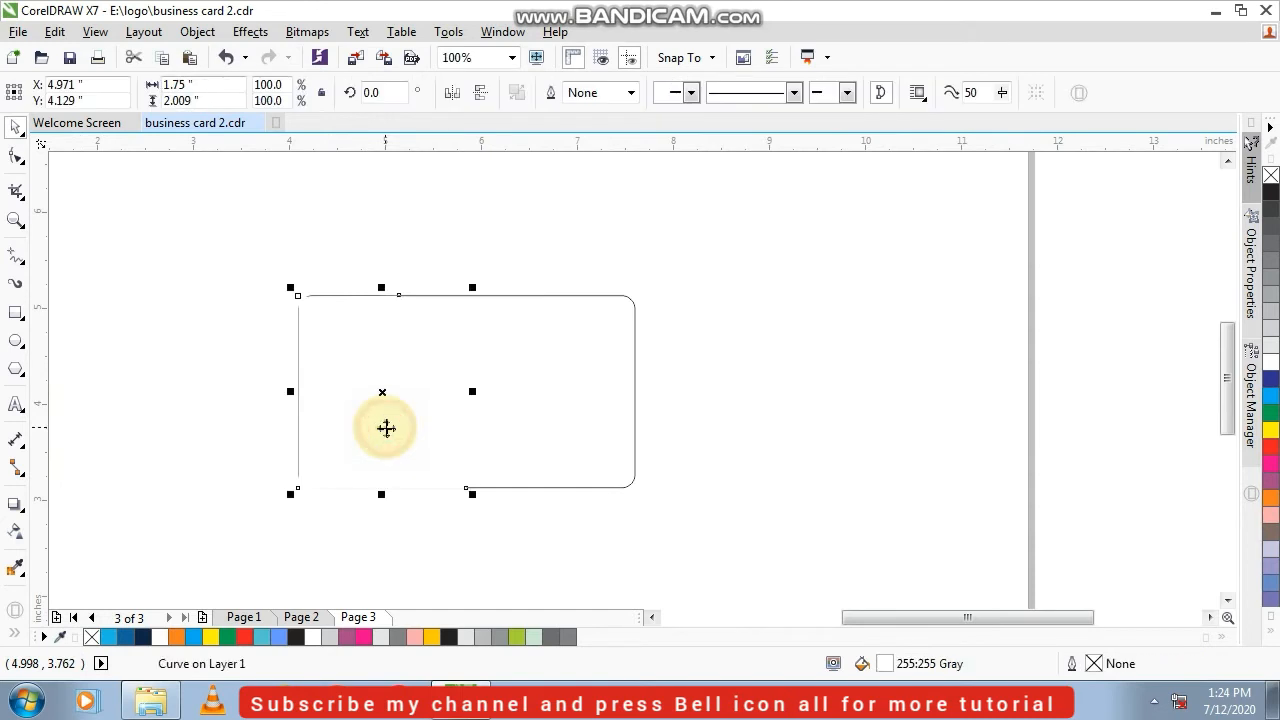
left_click(15, 505)
left_click_drag(381, 391, 503, 390)
scroll(432, 392, "up", 1)
key("ctrl+z")
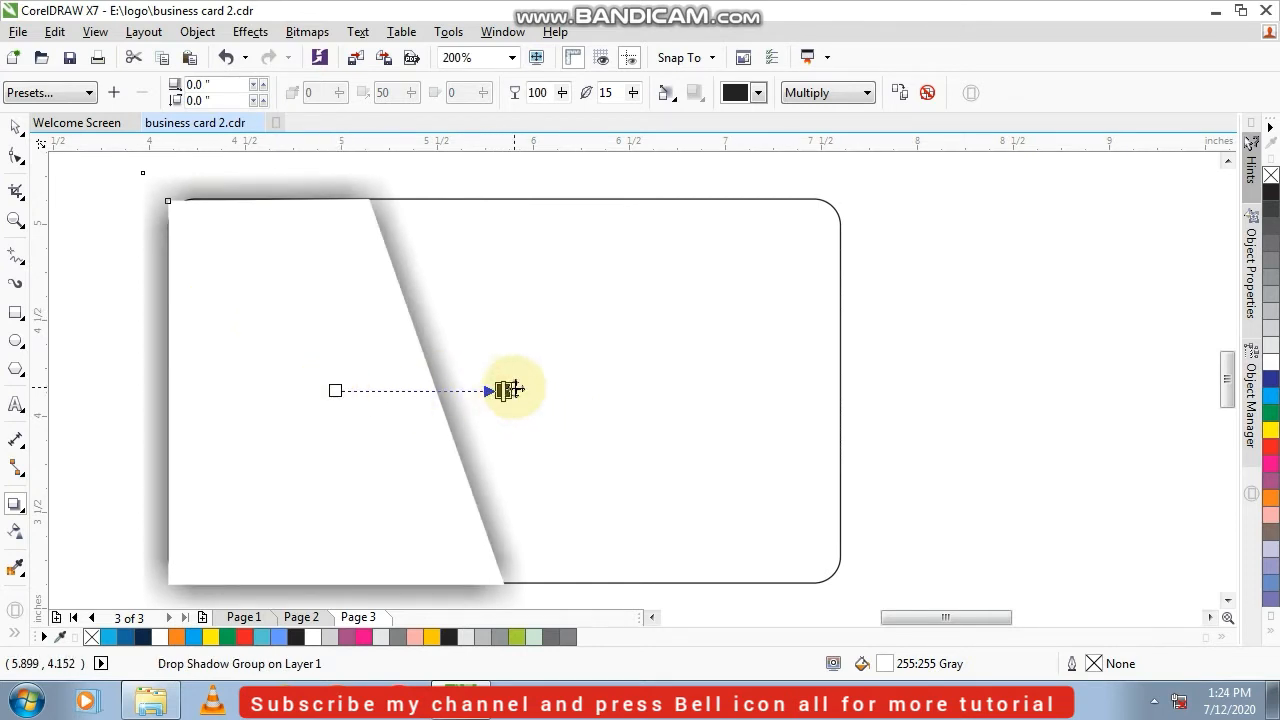
Adjust the trapezoid's drop shadow to a horizontal offset of 0.018 inches
left_click_drag(512, 388, 527, 390)
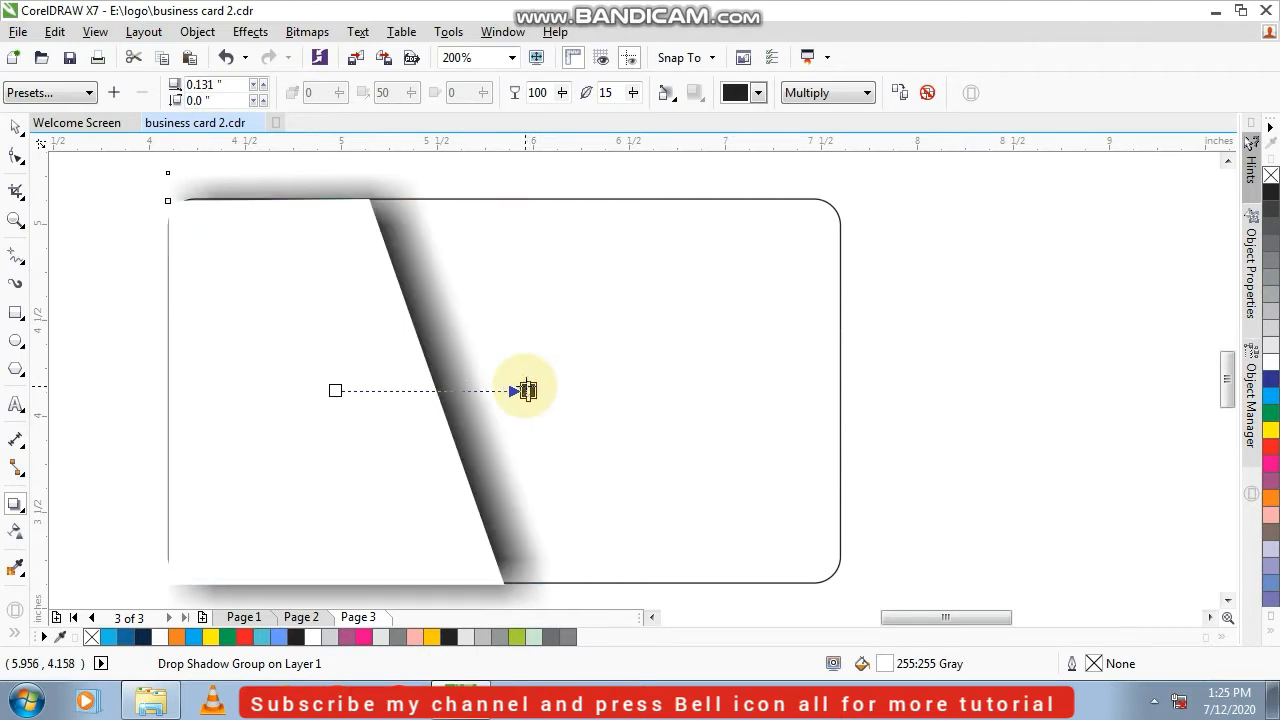
key("ctrl+z")
scroll(503, 390, "up", 2)
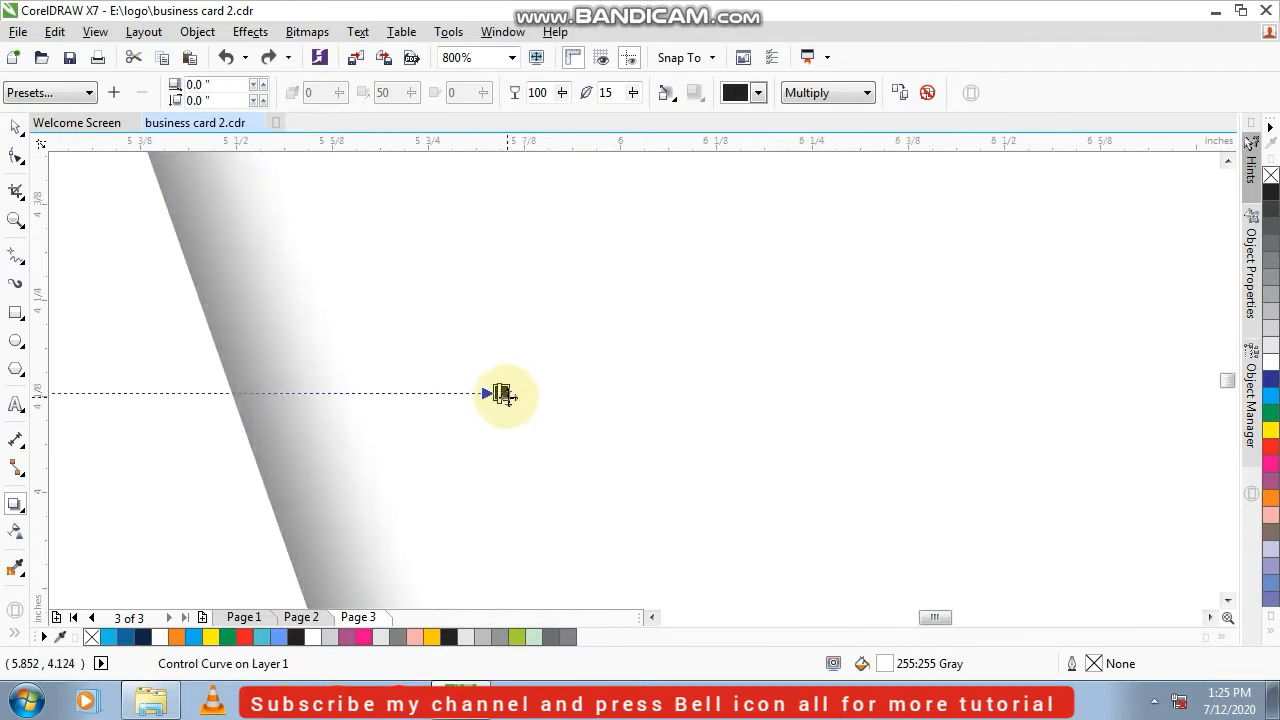
scroll(515, 395, "down", 2)
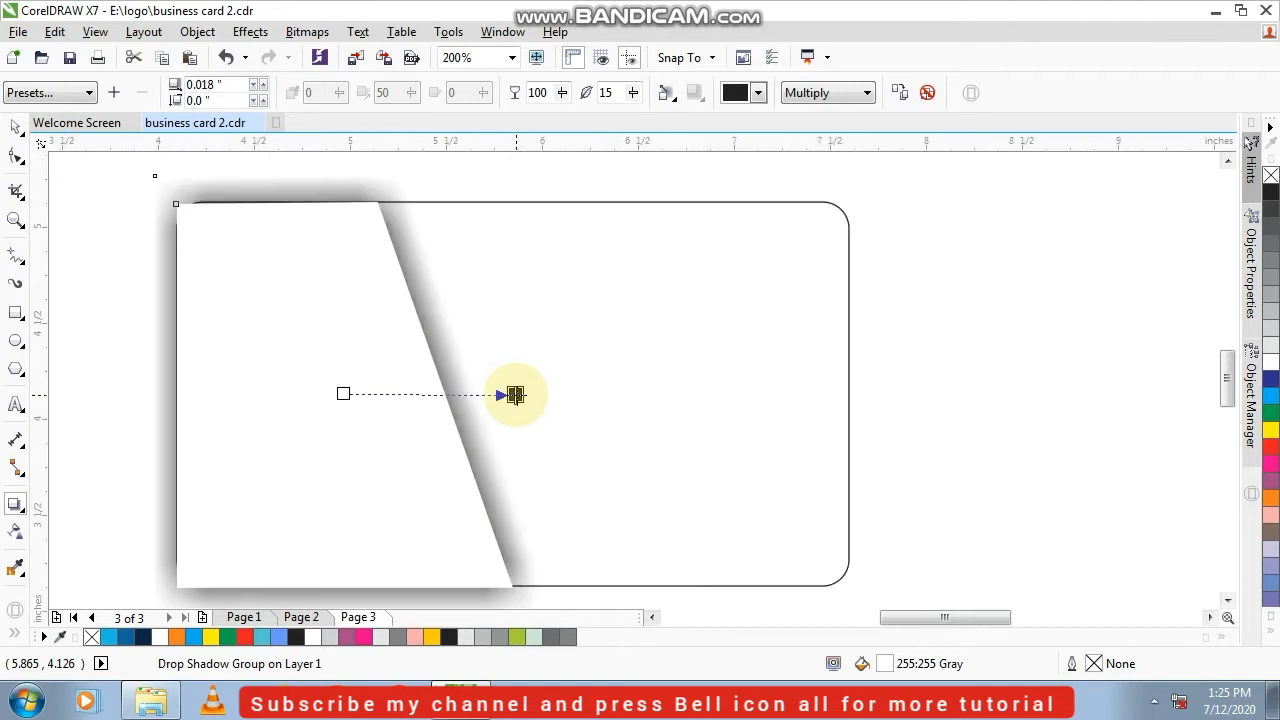
left_click(22, 128)
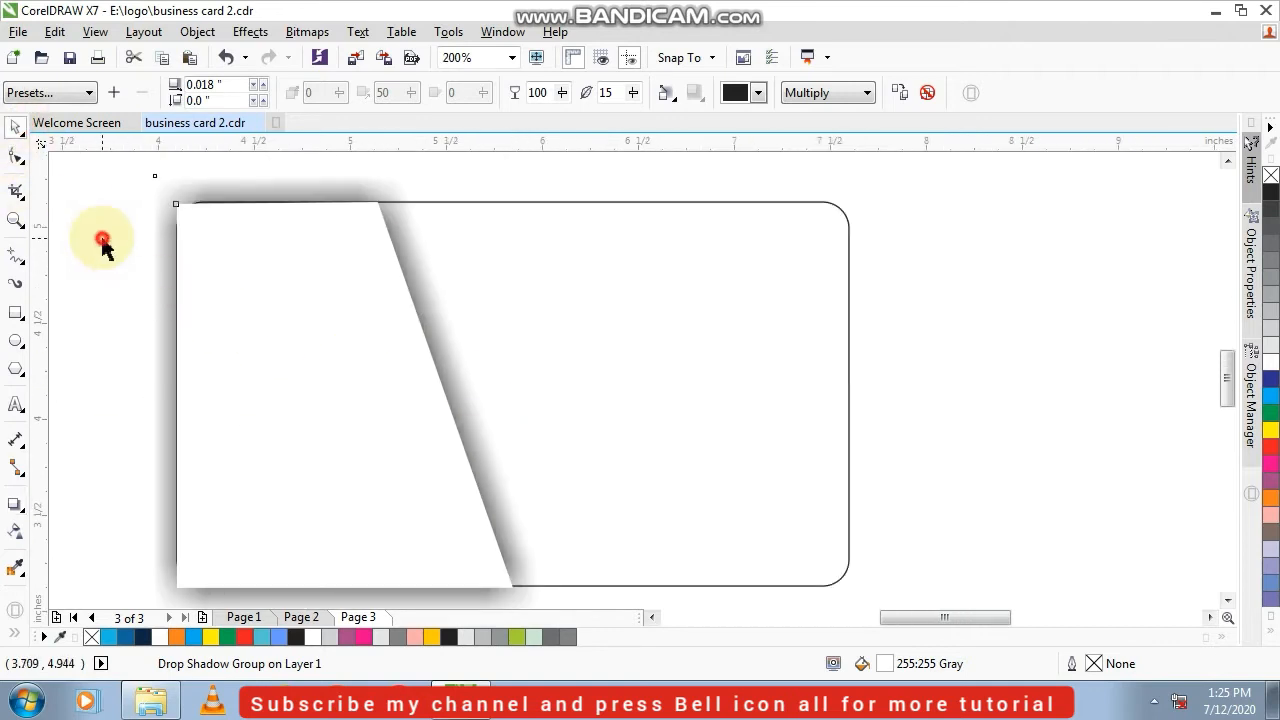
left_click(103, 243)
Try a PowerClip of the shadowed trapezoid inside the rounded rectangle and undo it
scroll(294, 323, "down", 1)
left_click(276, 362)
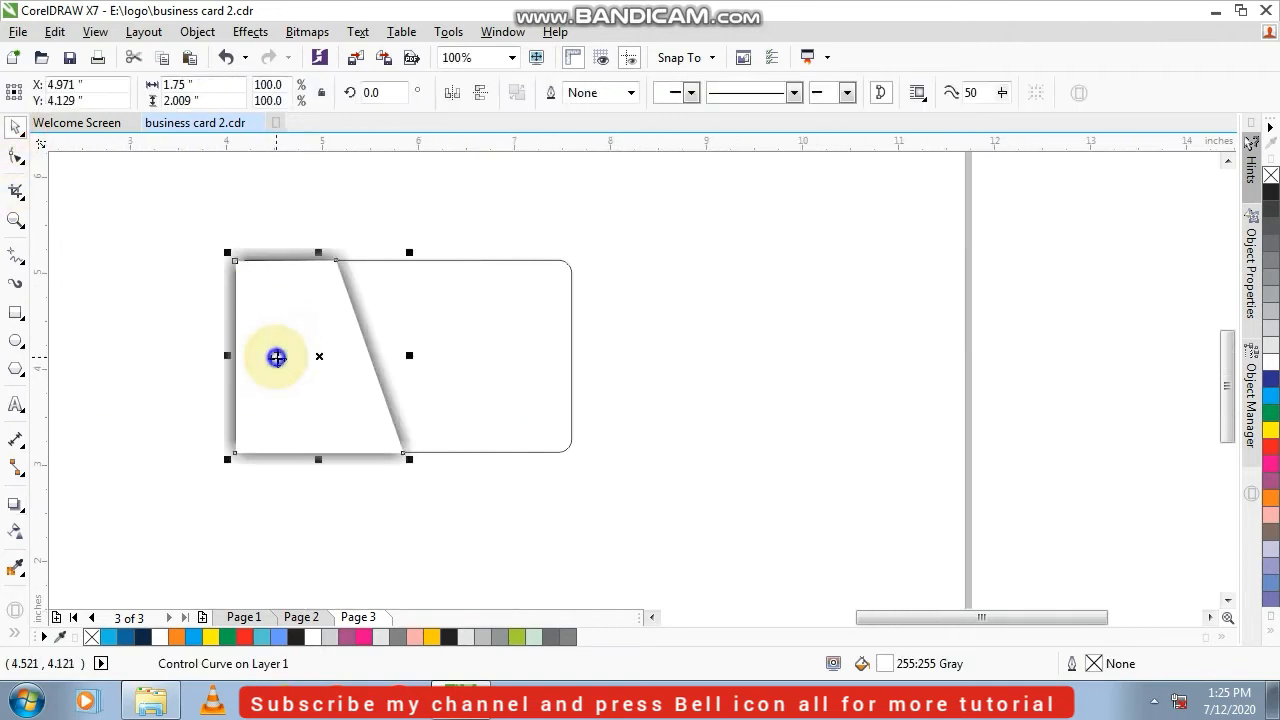
right_click(276, 362)
left_click(362, 171)
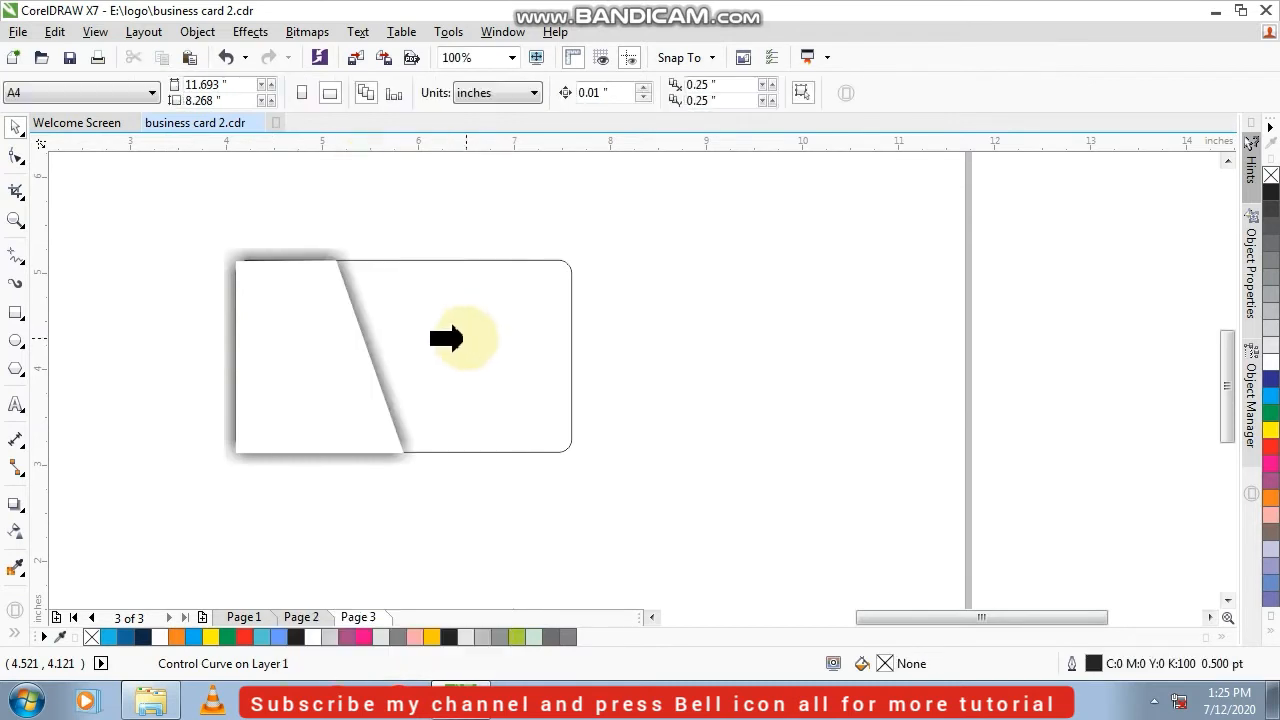
left_click(465, 337)
left_click(194, 306)
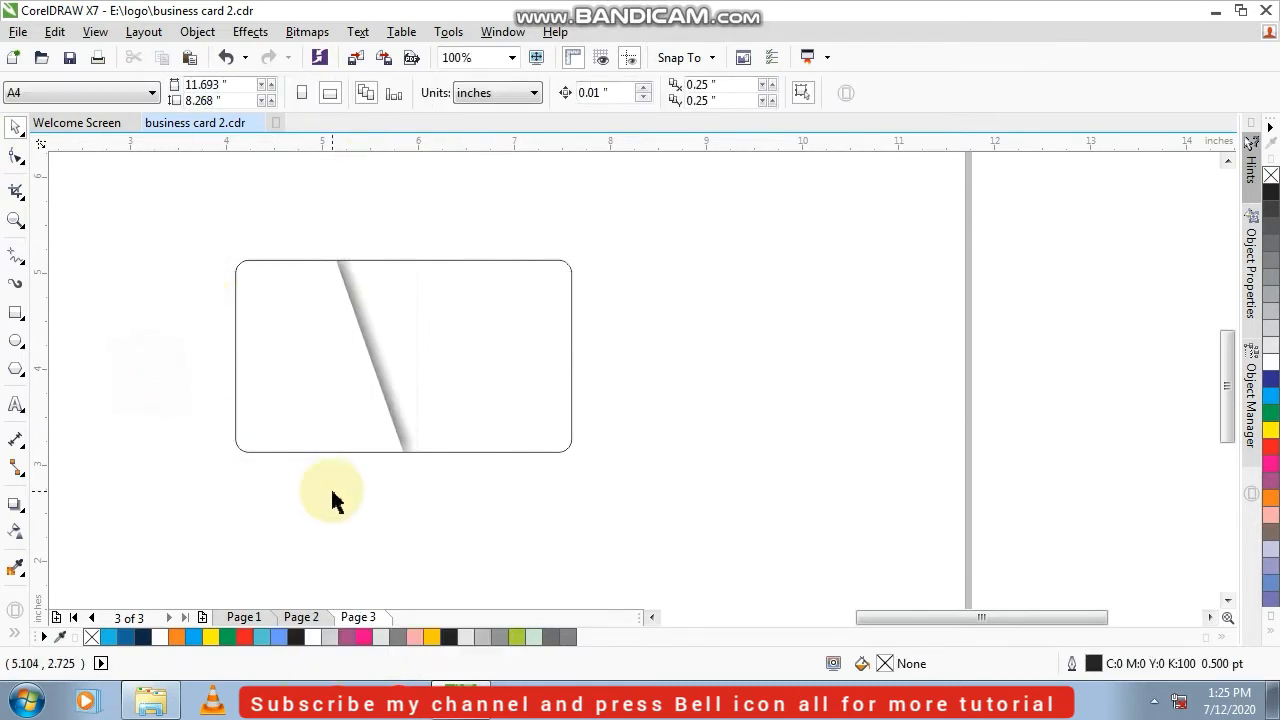
scroll(531, 471, "up", 2)
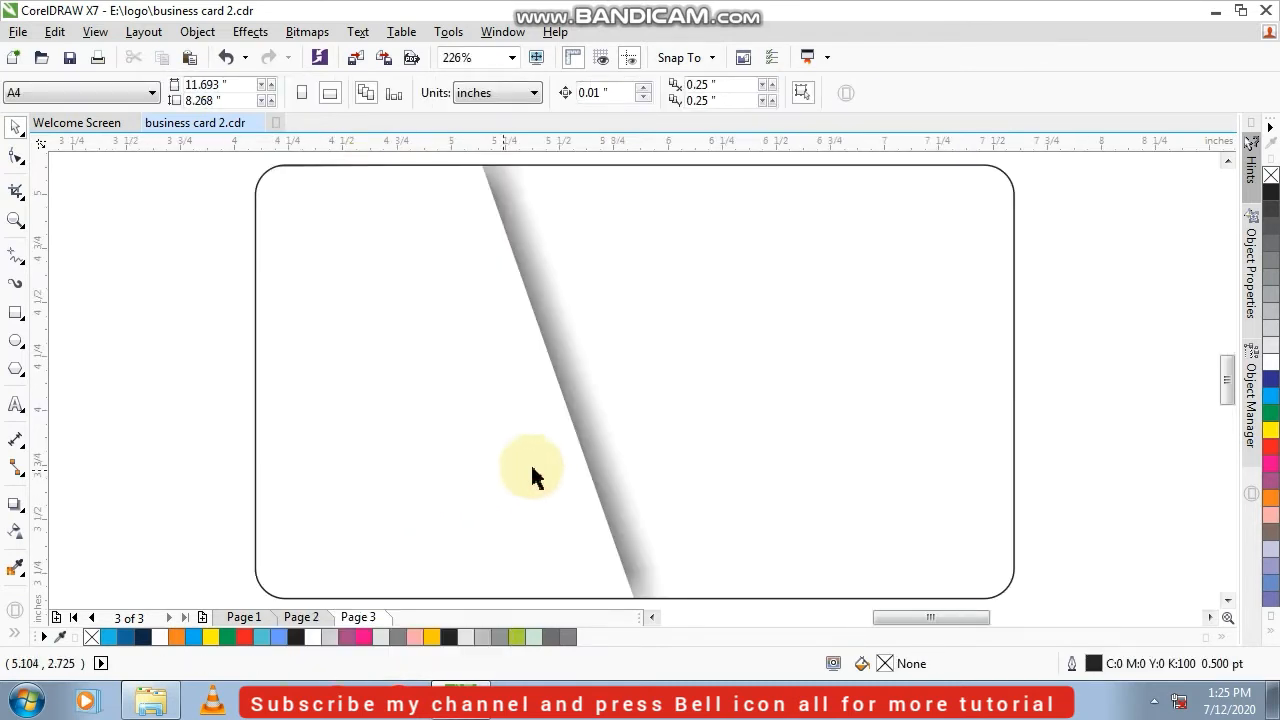
scroll(559, 443, "down", 1)
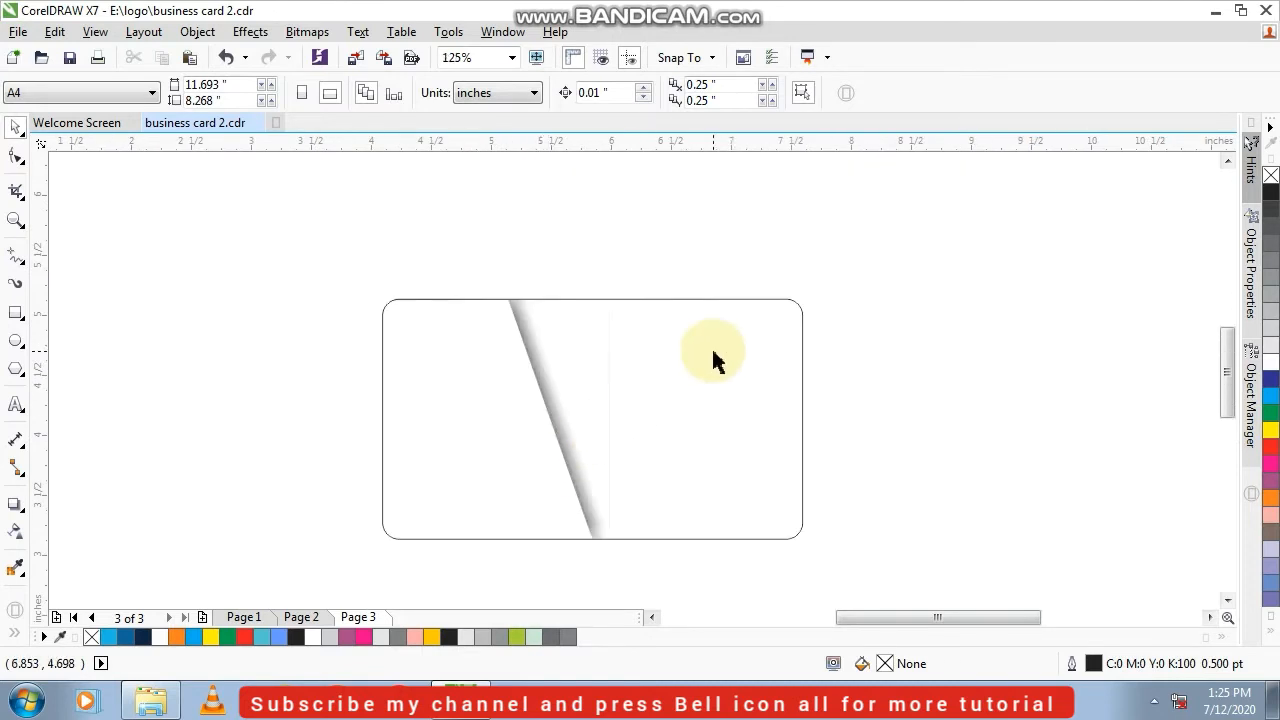
key("ctrl+z")
left_click(292, 352)
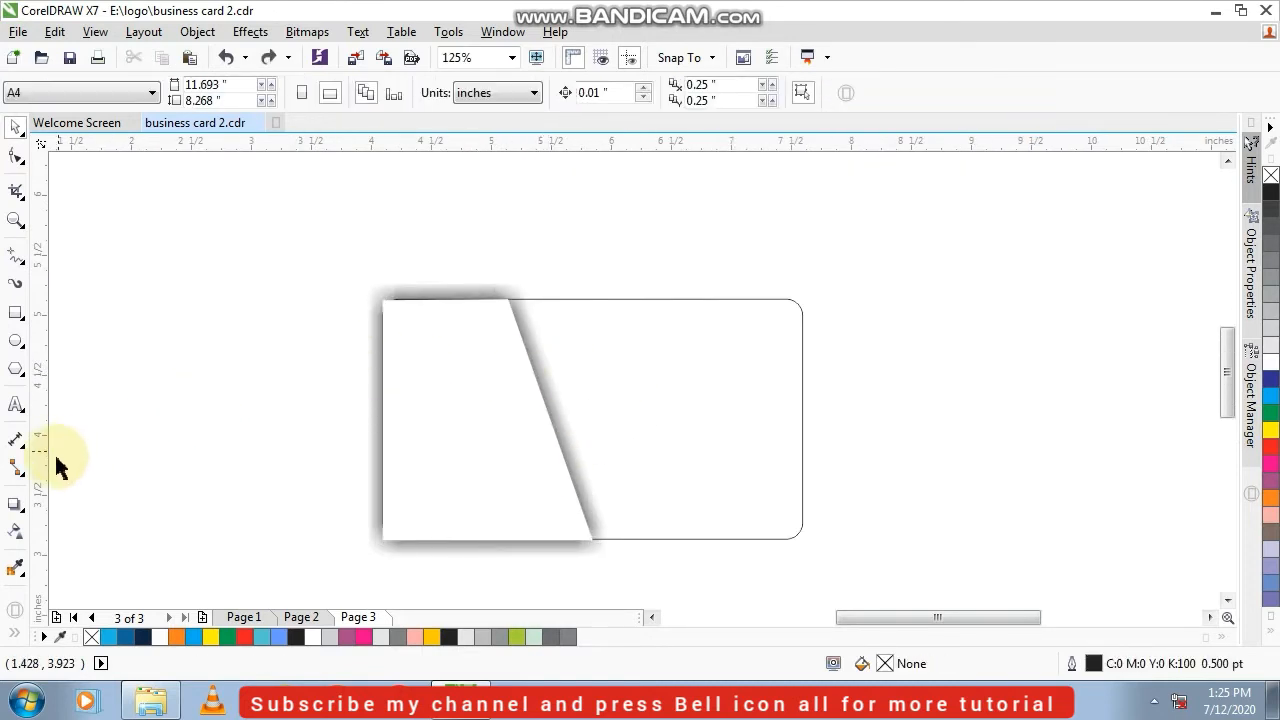
Draw five crossing two-point lines over the lower part of the white trapezoid, extending past its edges
left_click(17, 257)
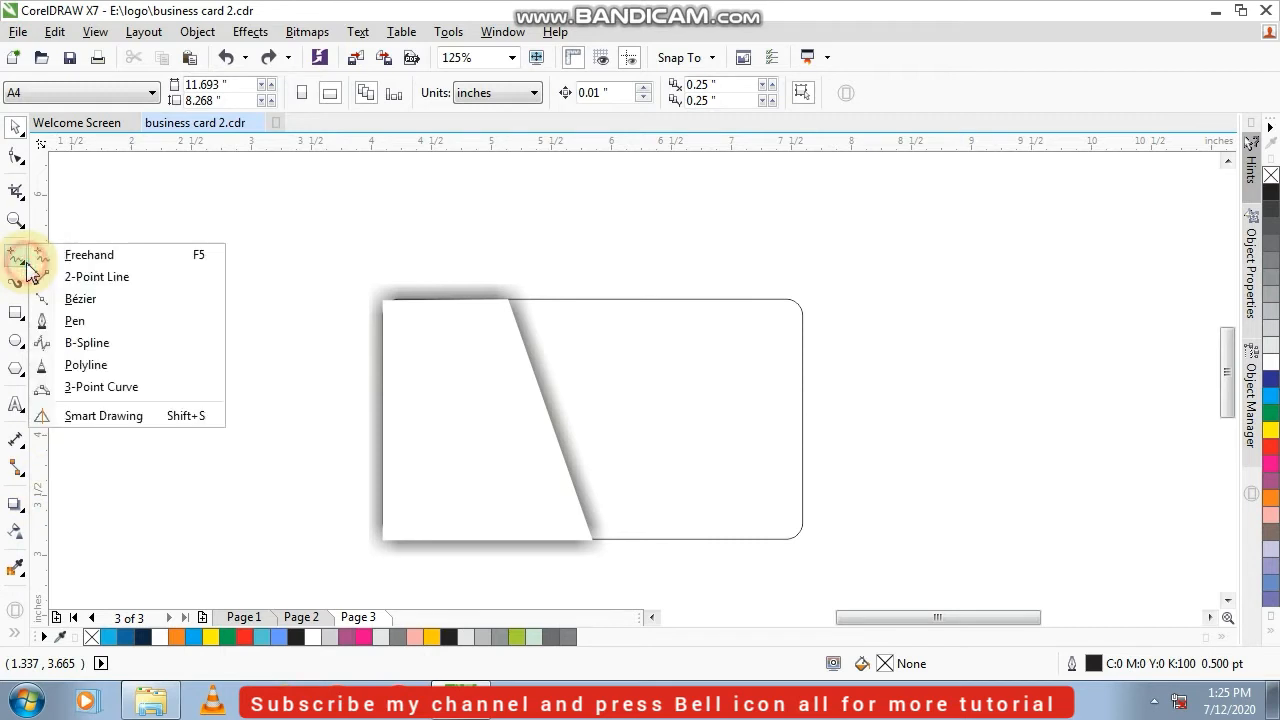
left_click(117, 287)
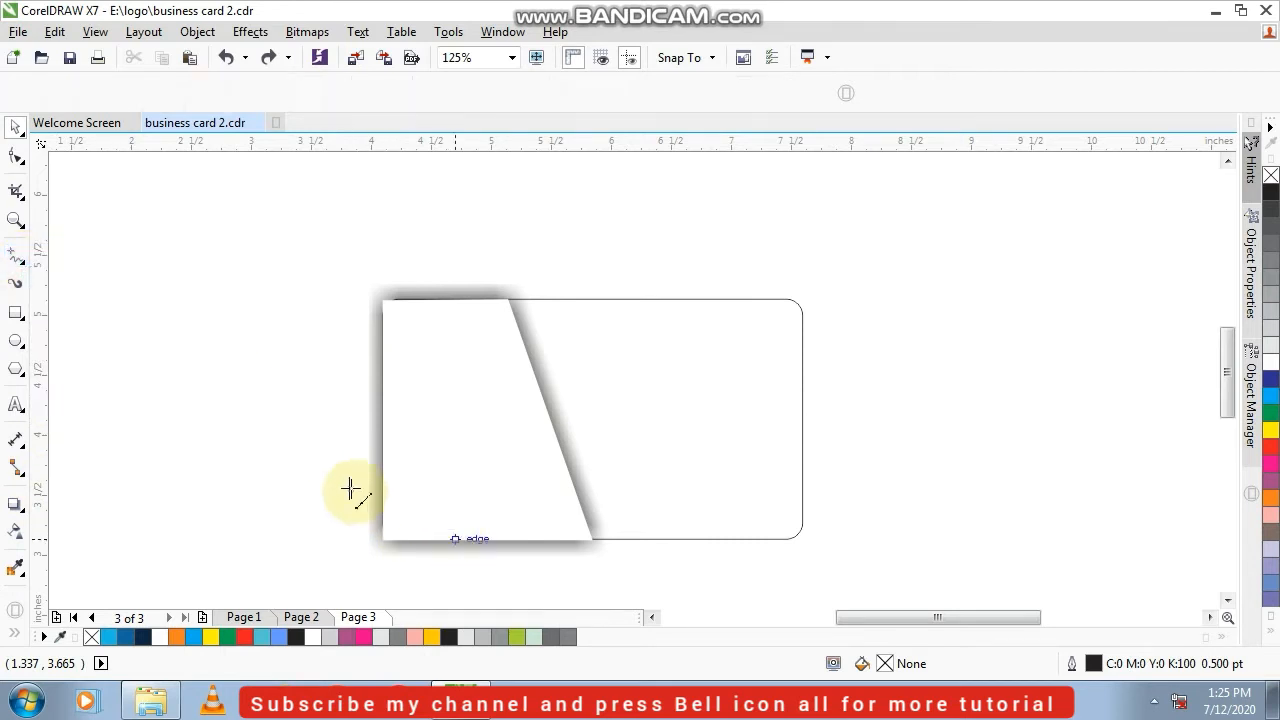
mouse_move(323, 458)
left_mouse_down()
mouse_move(510, 567)
mouse_move(617, 461)
left_mouse_up()
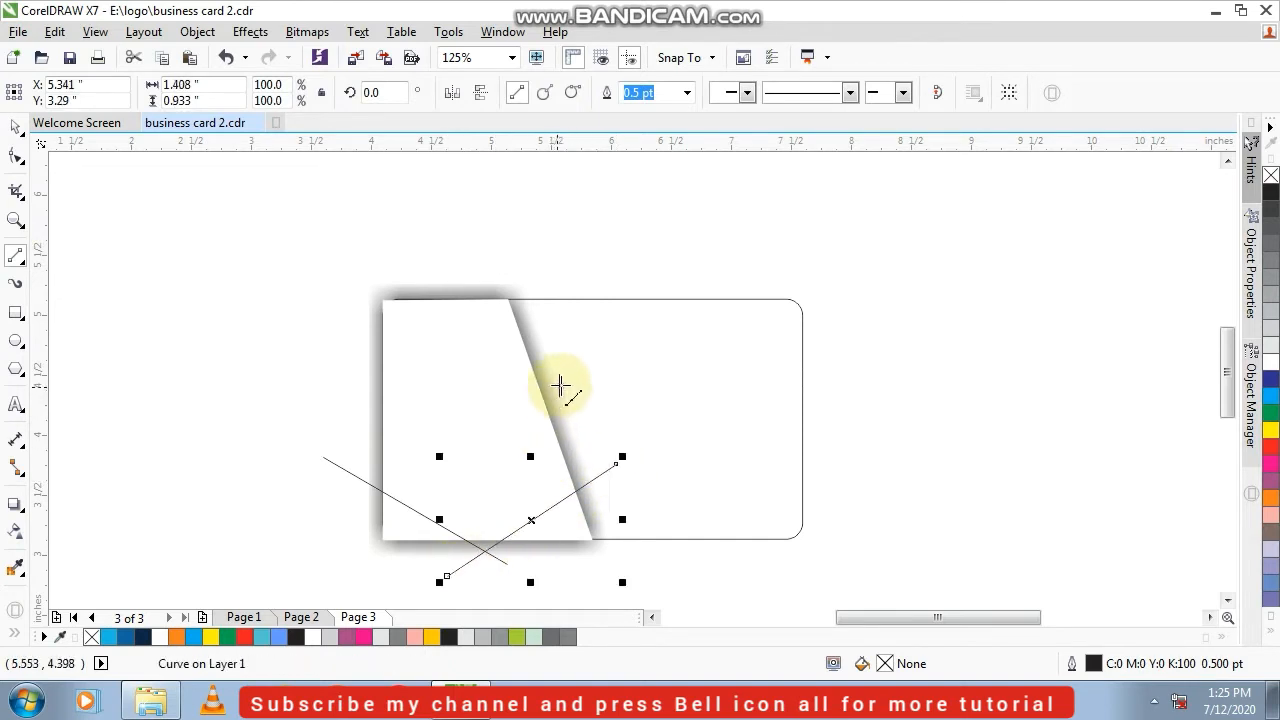
left_click_drag(561, 384, 413, 578)
left_click_drag(586, 453, 316, 533)
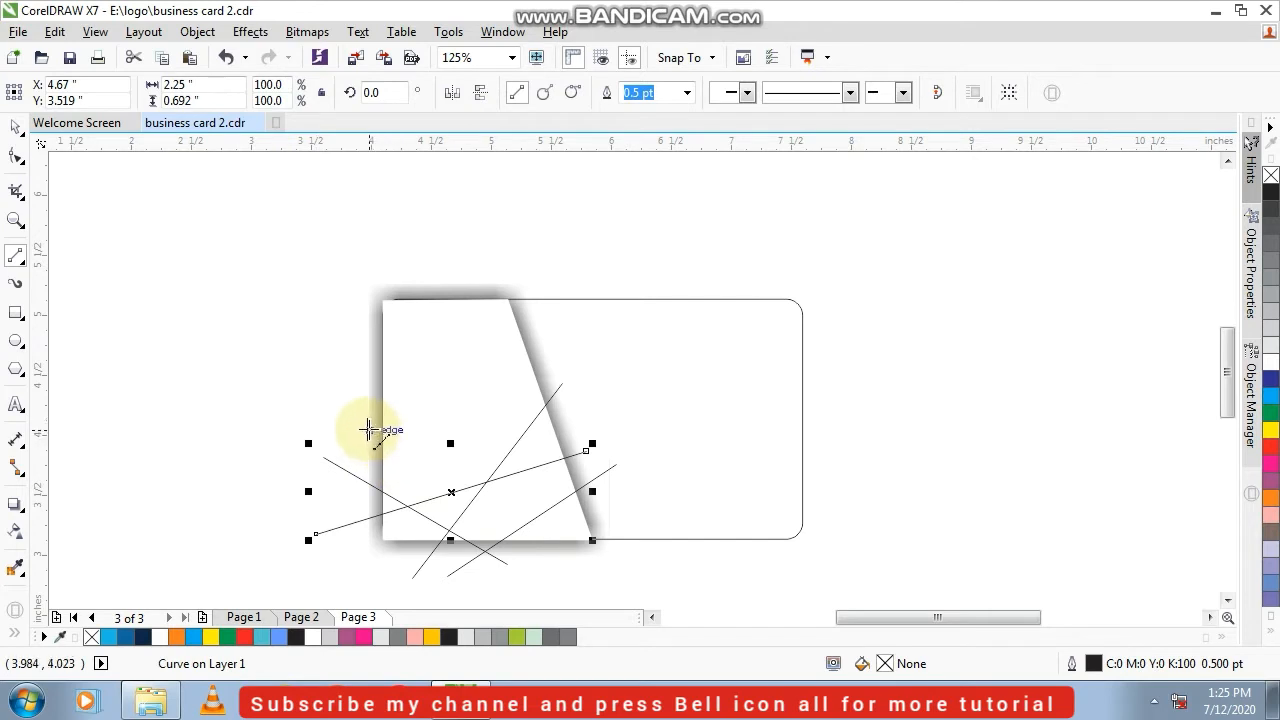
left_click_drag(366, 428, 632, 565)
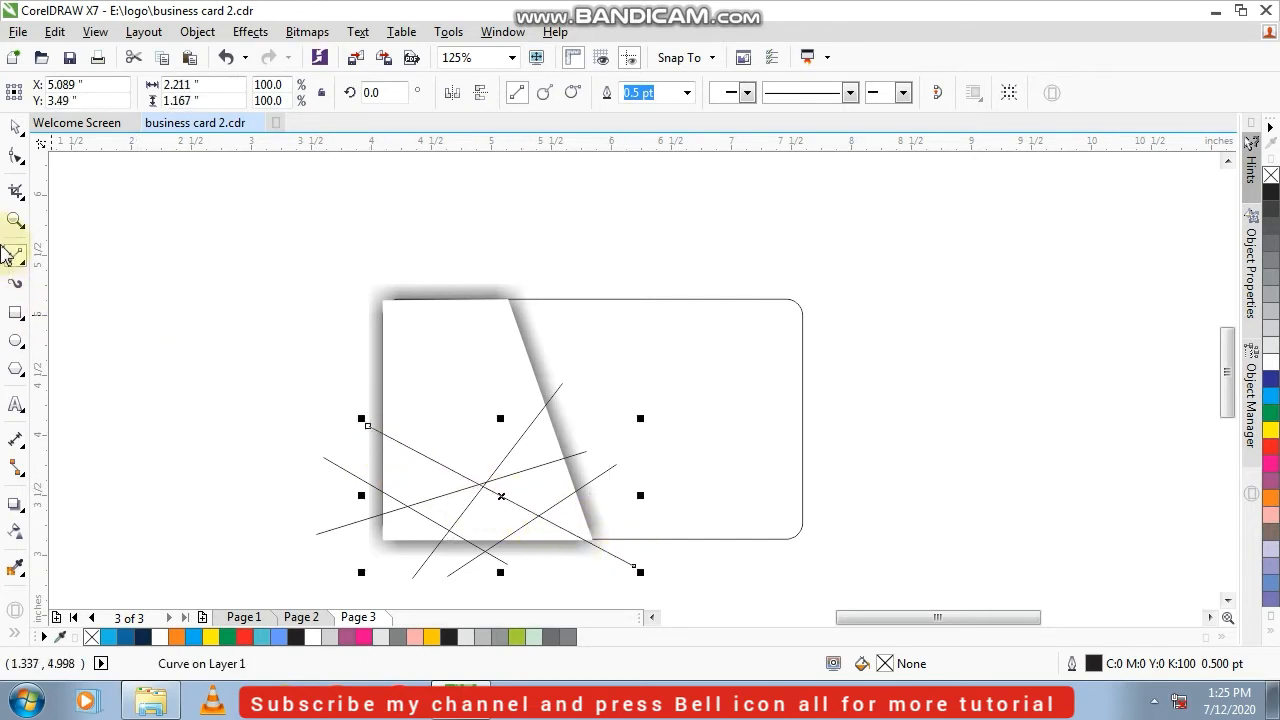
Shift the upper endpoints of two of the crossing lines slightly downward with the Shape tool
left_click(15, 155)
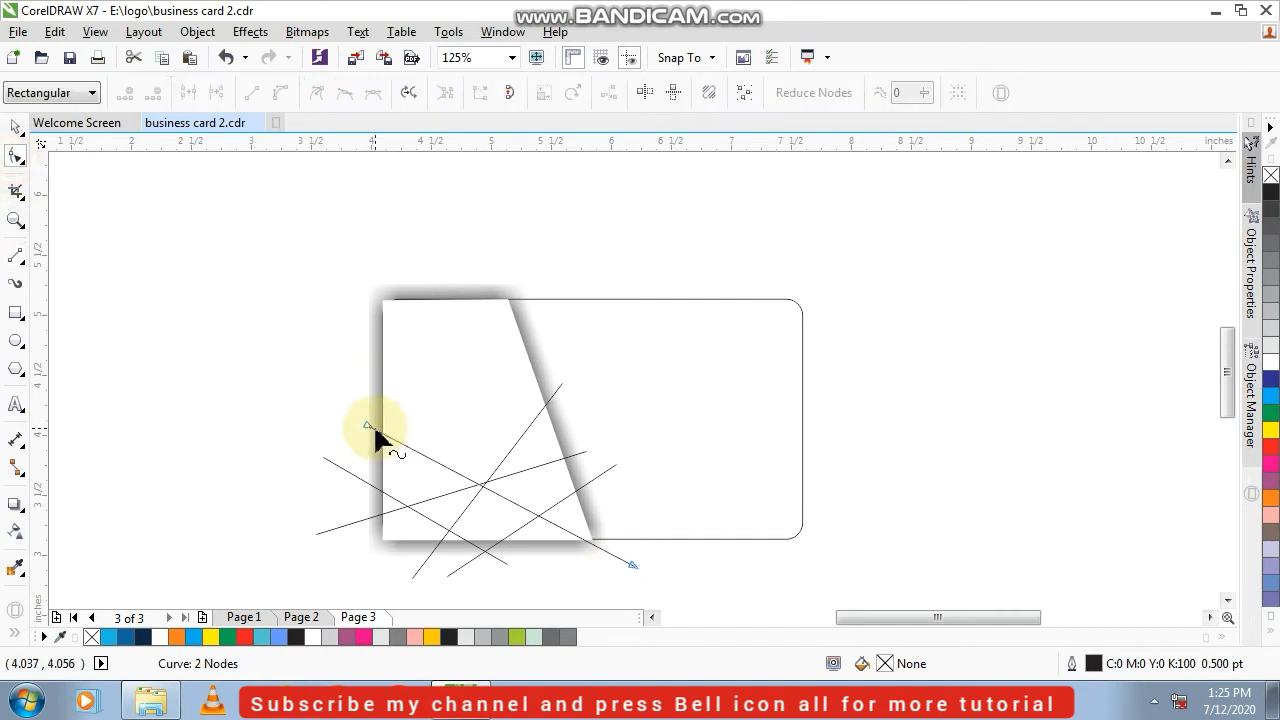
left_click_drag(366, 428, 361, 443)
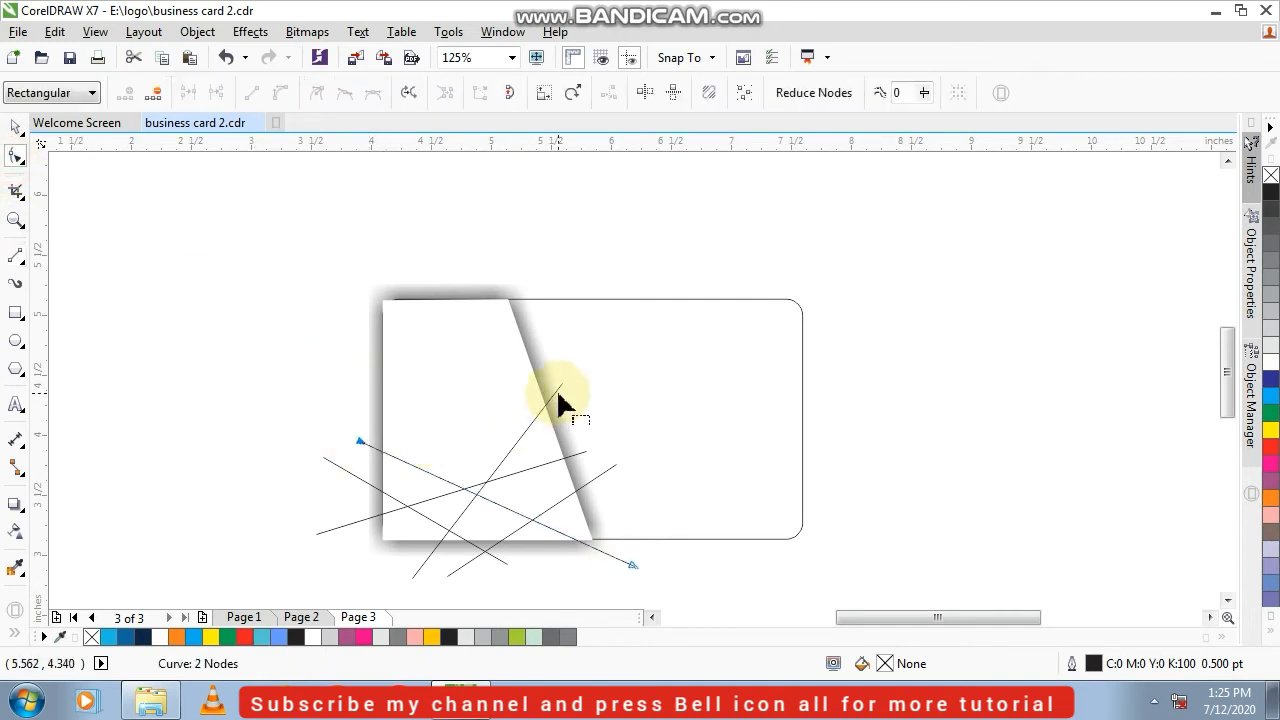
left_click_drag(566, 384, 585, 403)
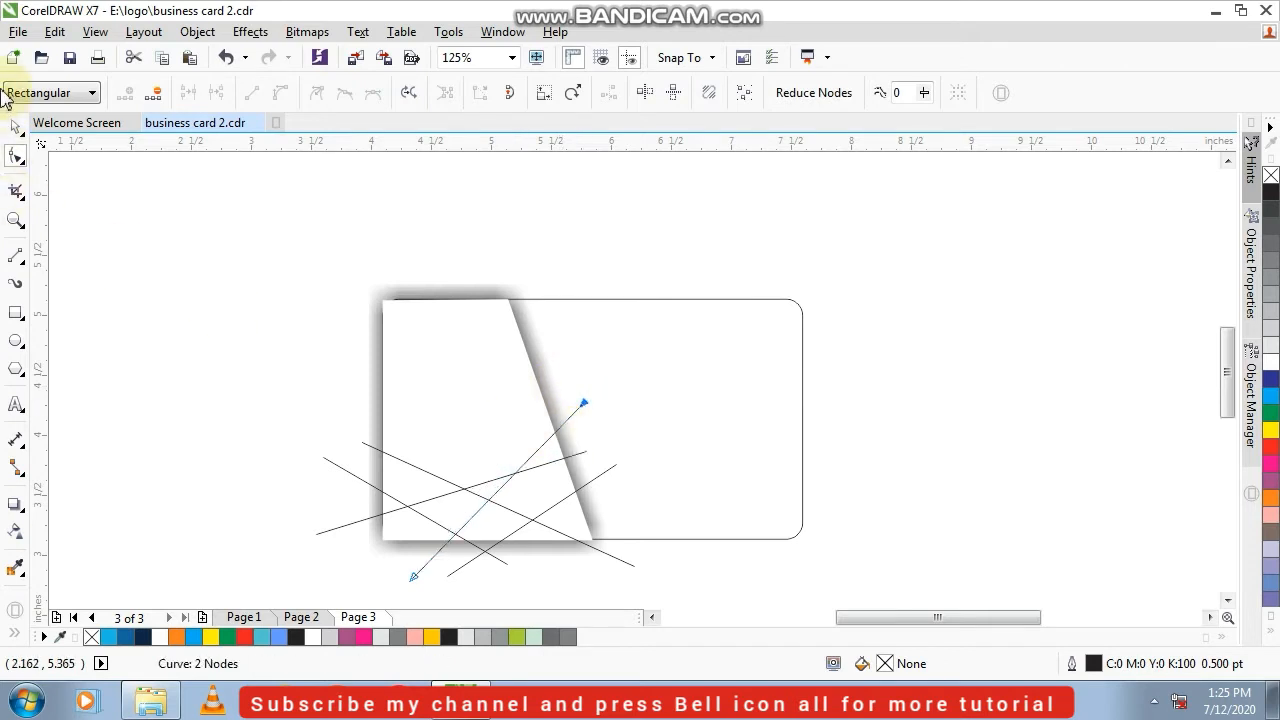
Give all five lines a 0.75 pt outline coloured 20% black
left_click(16, 127)
left_click_drag(166, 358, 663, 590)
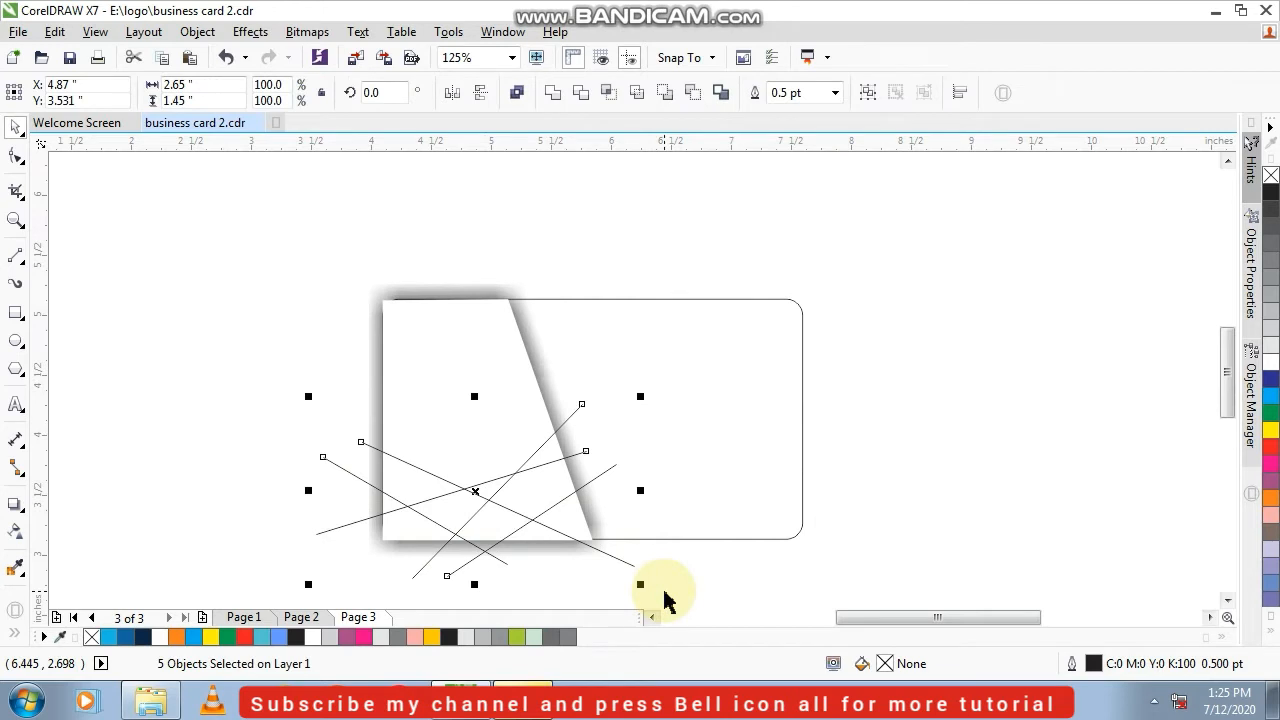
left_click(835, 93)
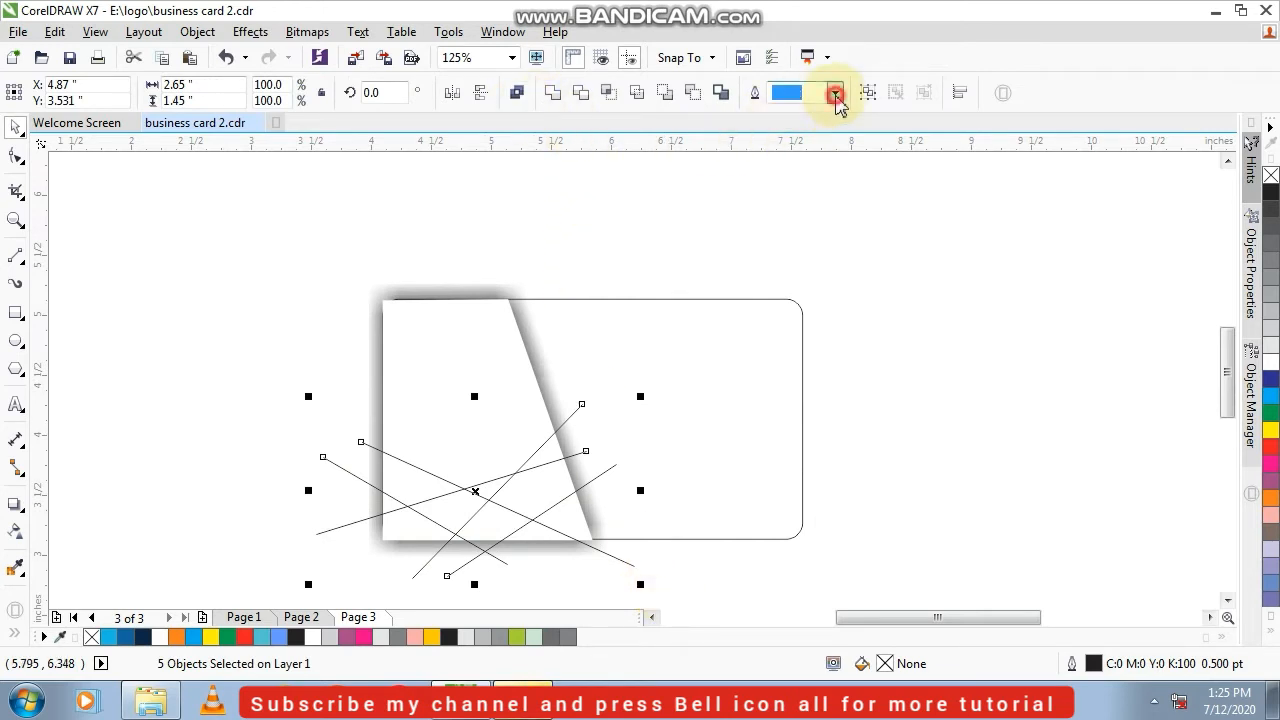
left_click(808, 172)
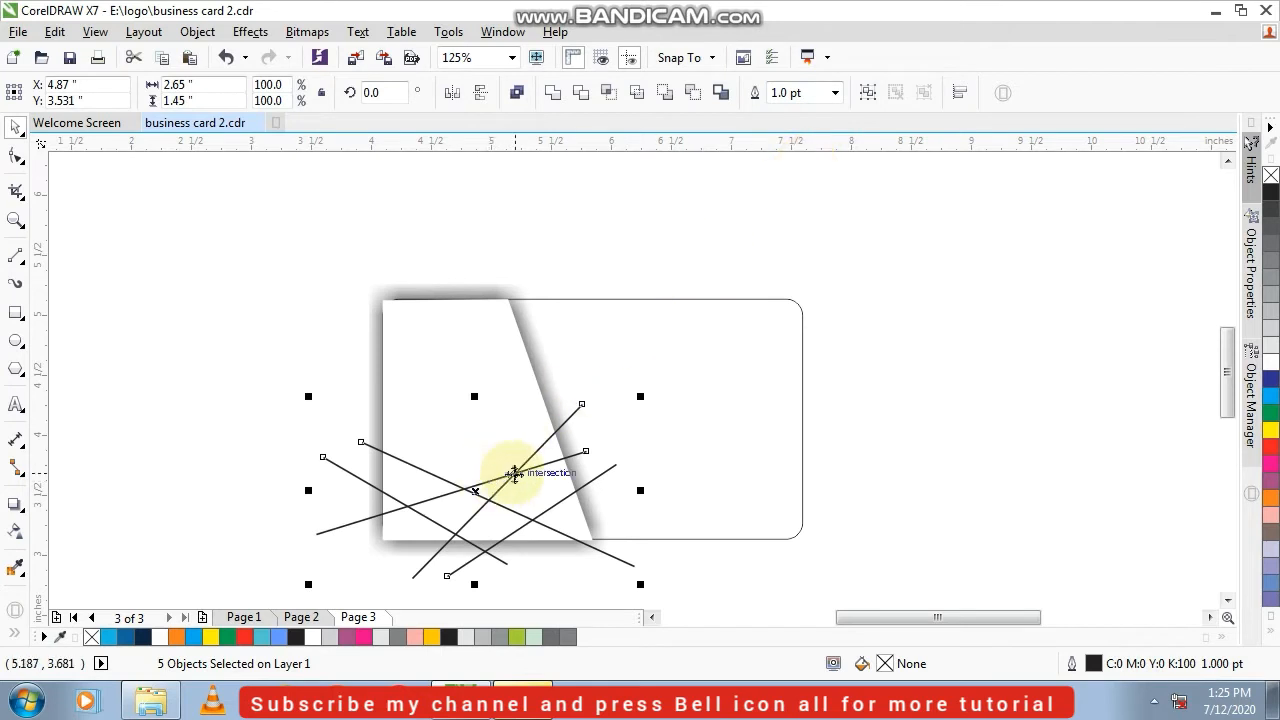
left_click(836, 93)
left_click(815, 164)
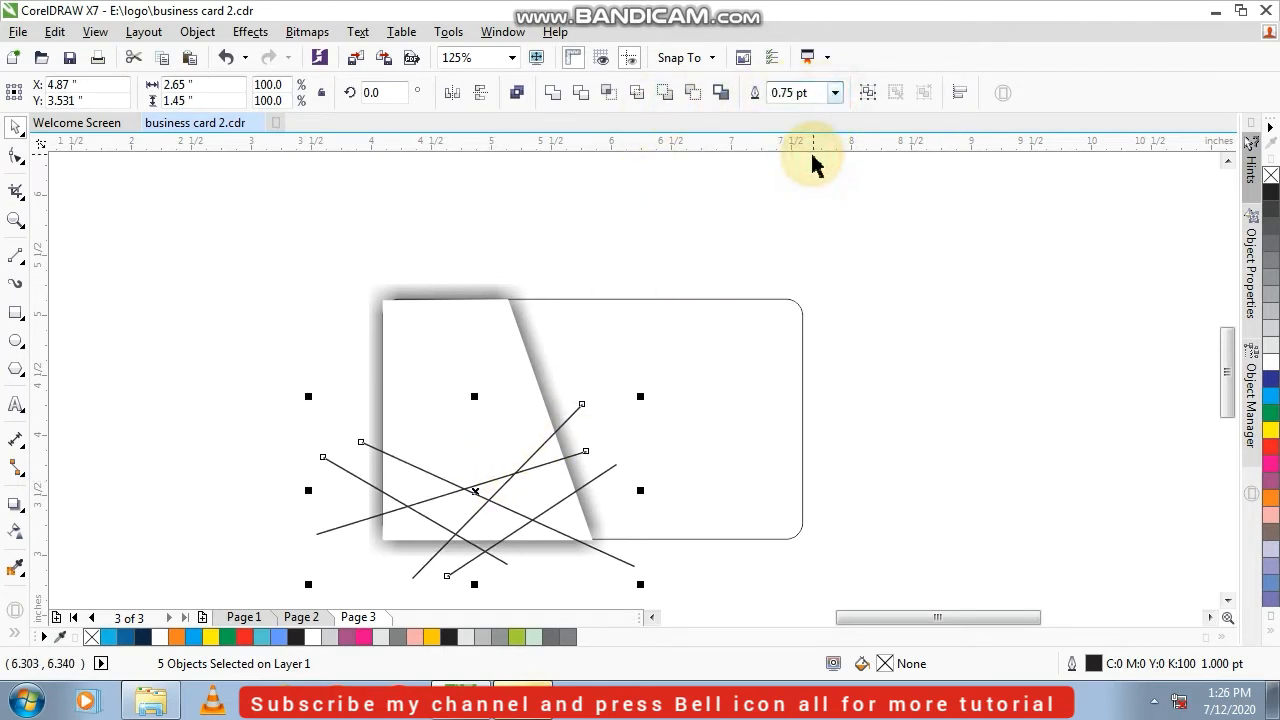
right_click(1268, 344)
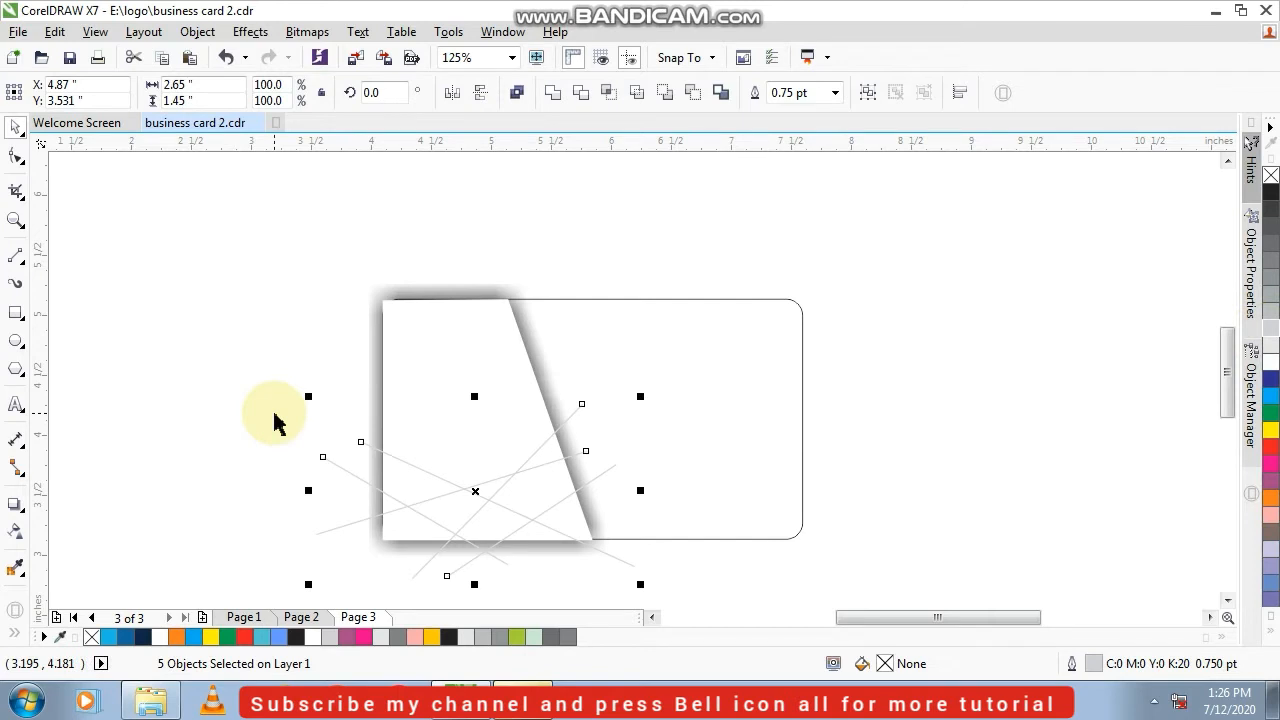
Group the five lines and place a duplicate of the group outside the card, beyond its right edge
key("ctrl+g")
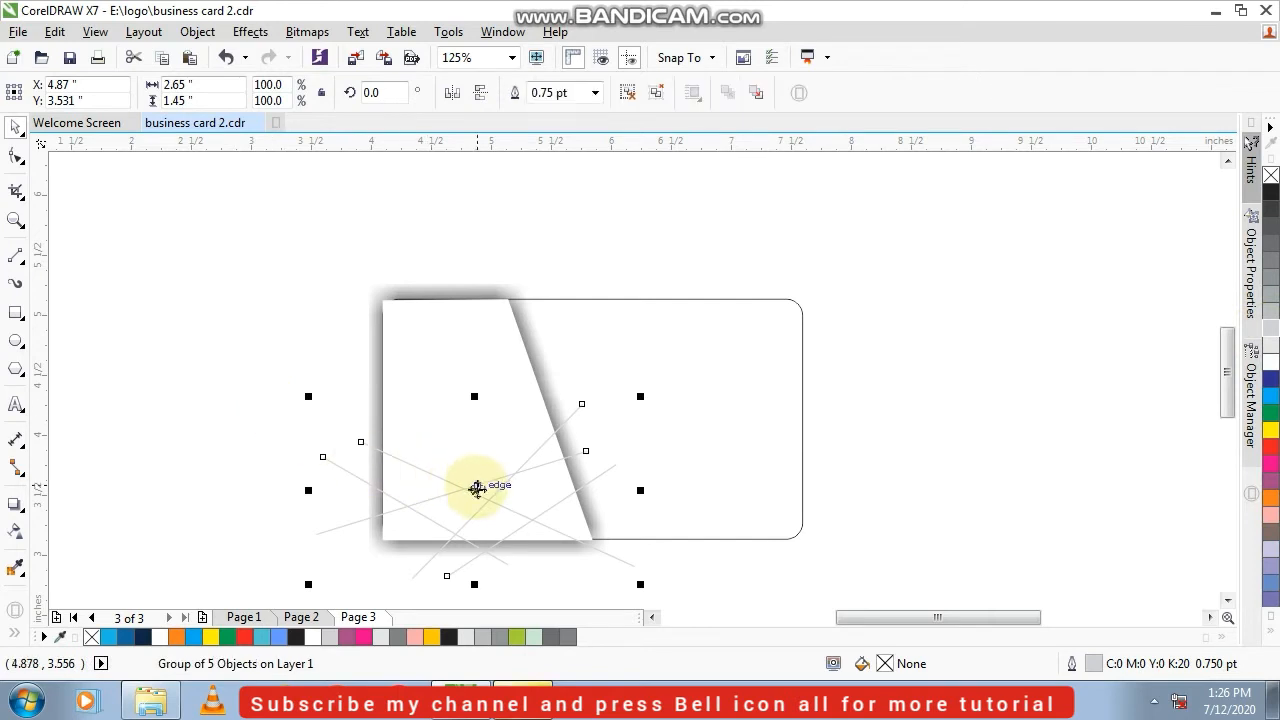
left_click_drag(477, 487, 989, 440)
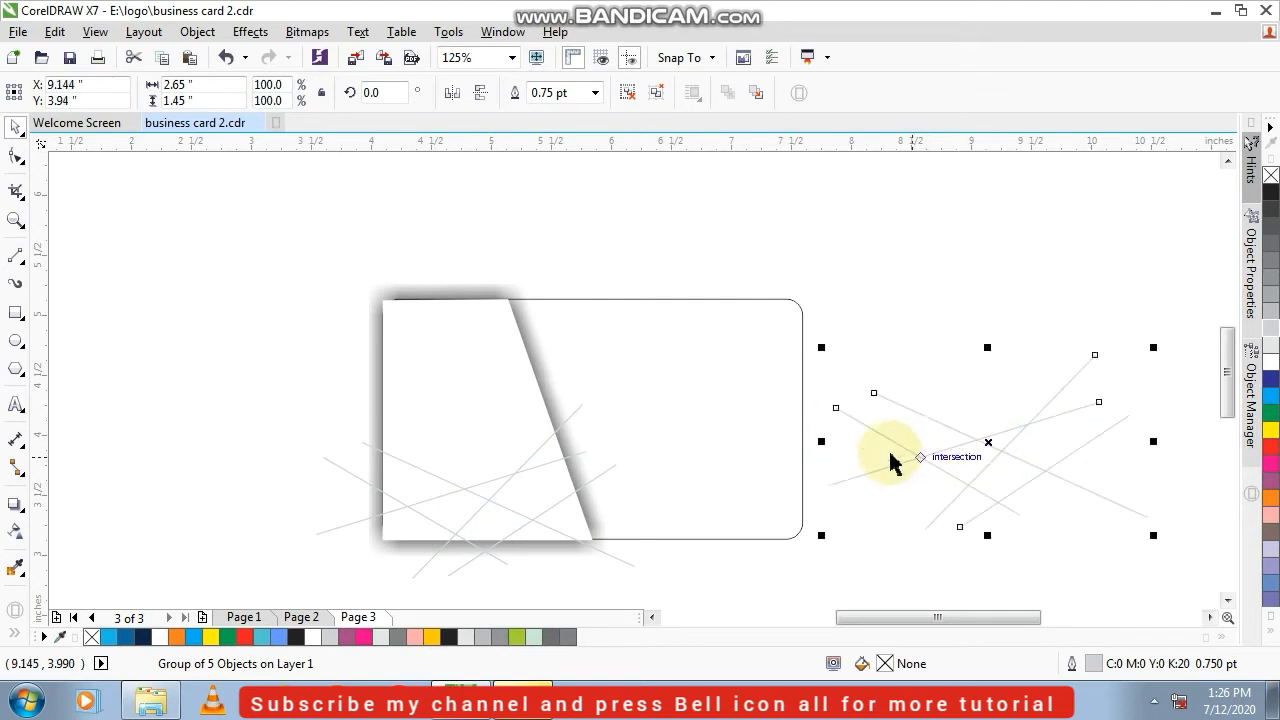
right_click(499, 489)
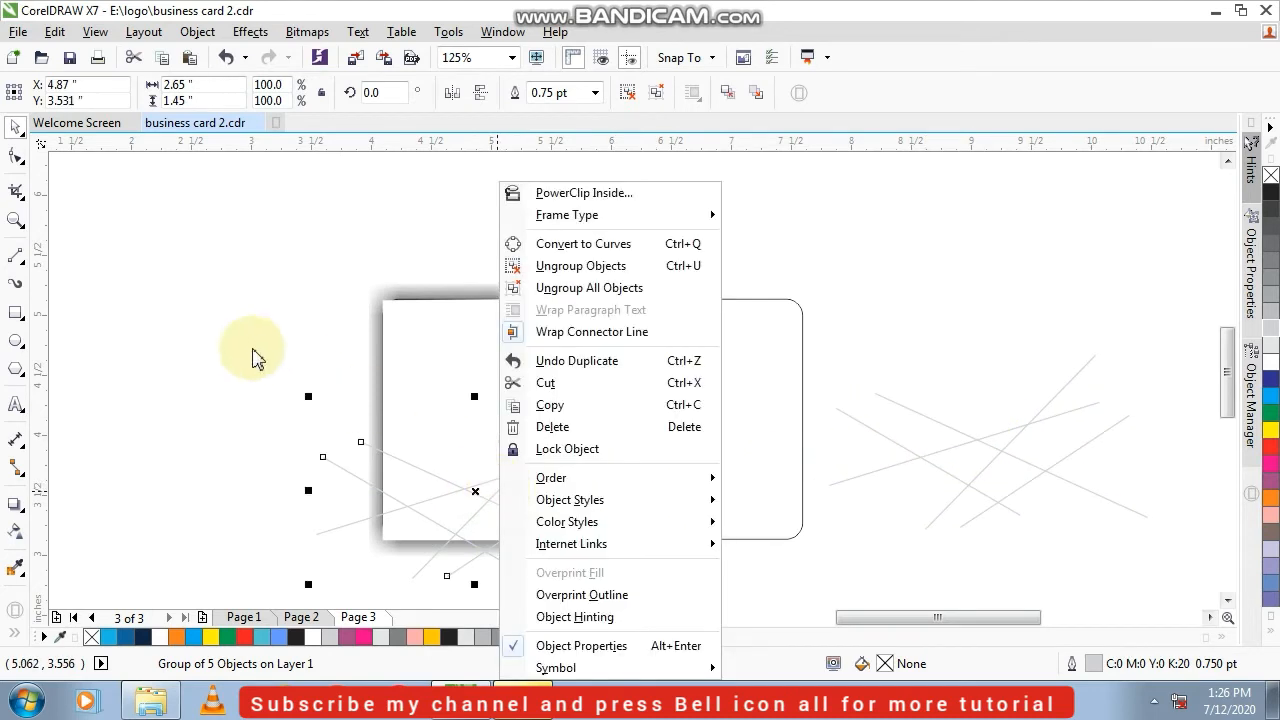
left_click(234, 336)
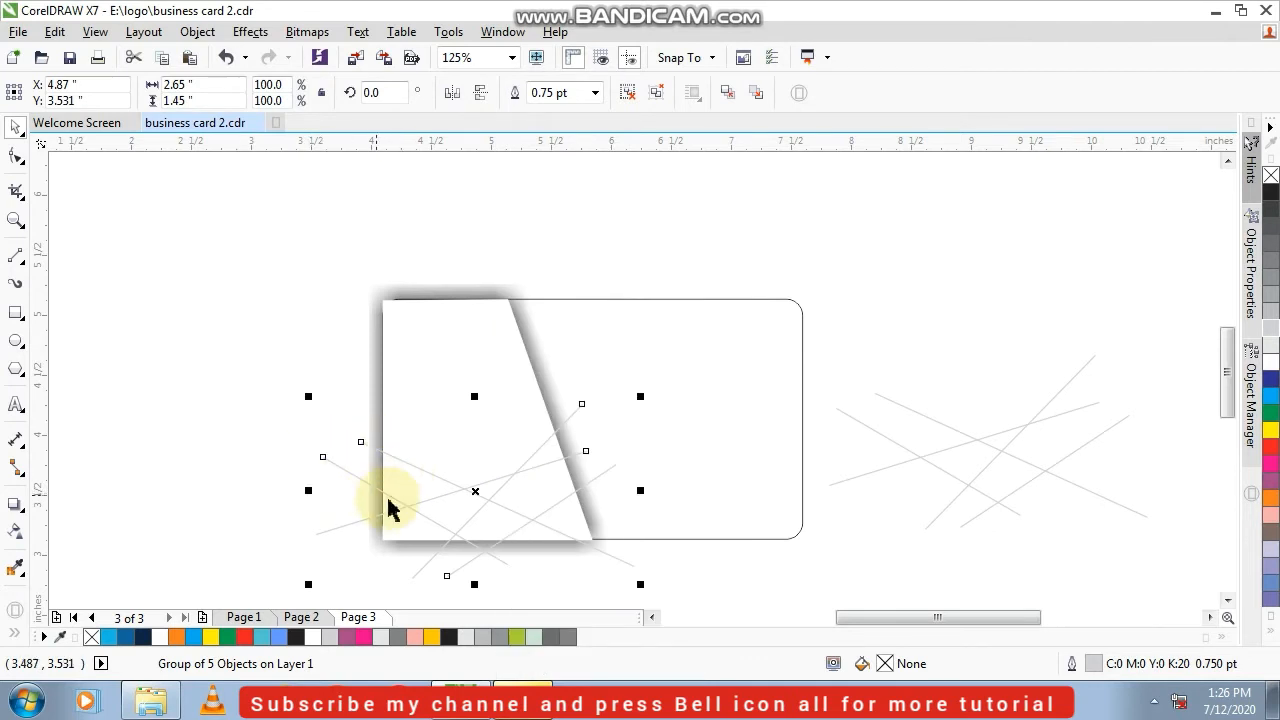
Make a mirrored copy of the original line group, flip it horizontally and move it over the right part of the card
left_click_drag(307, 491, 651, 451)
left_click(455, 92)
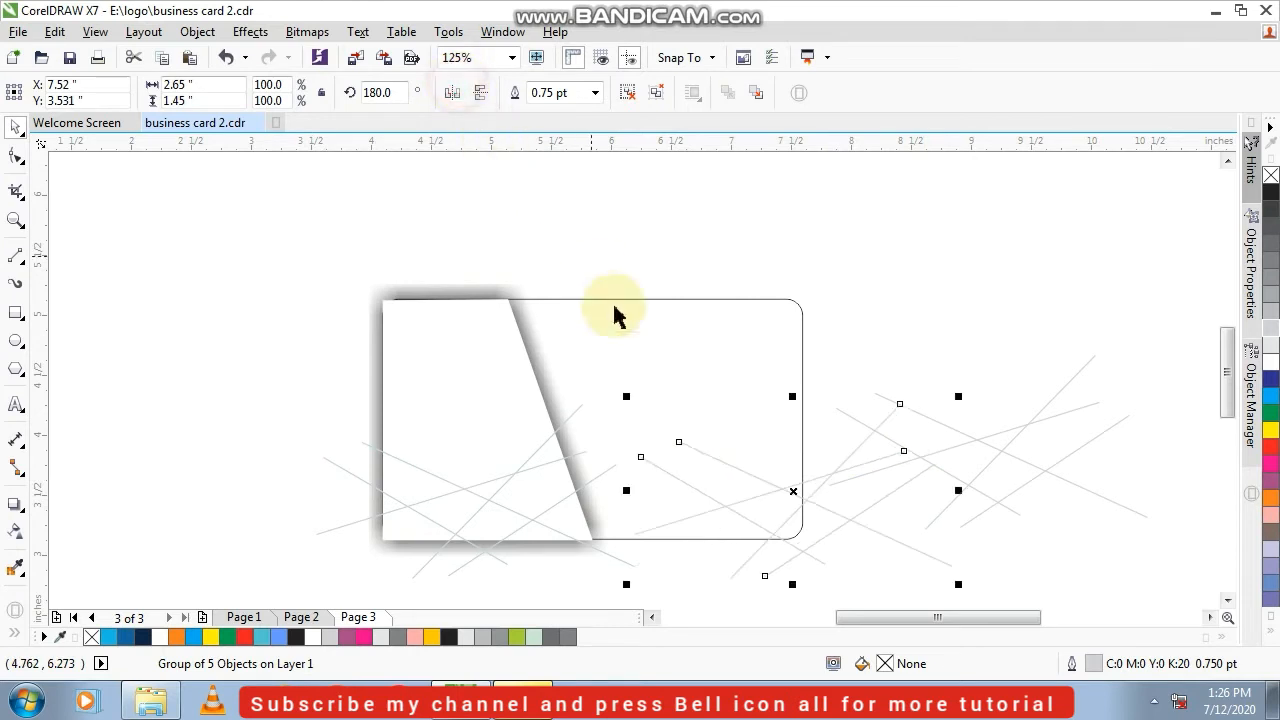
left_click_drag(790, 492, 706, 485)
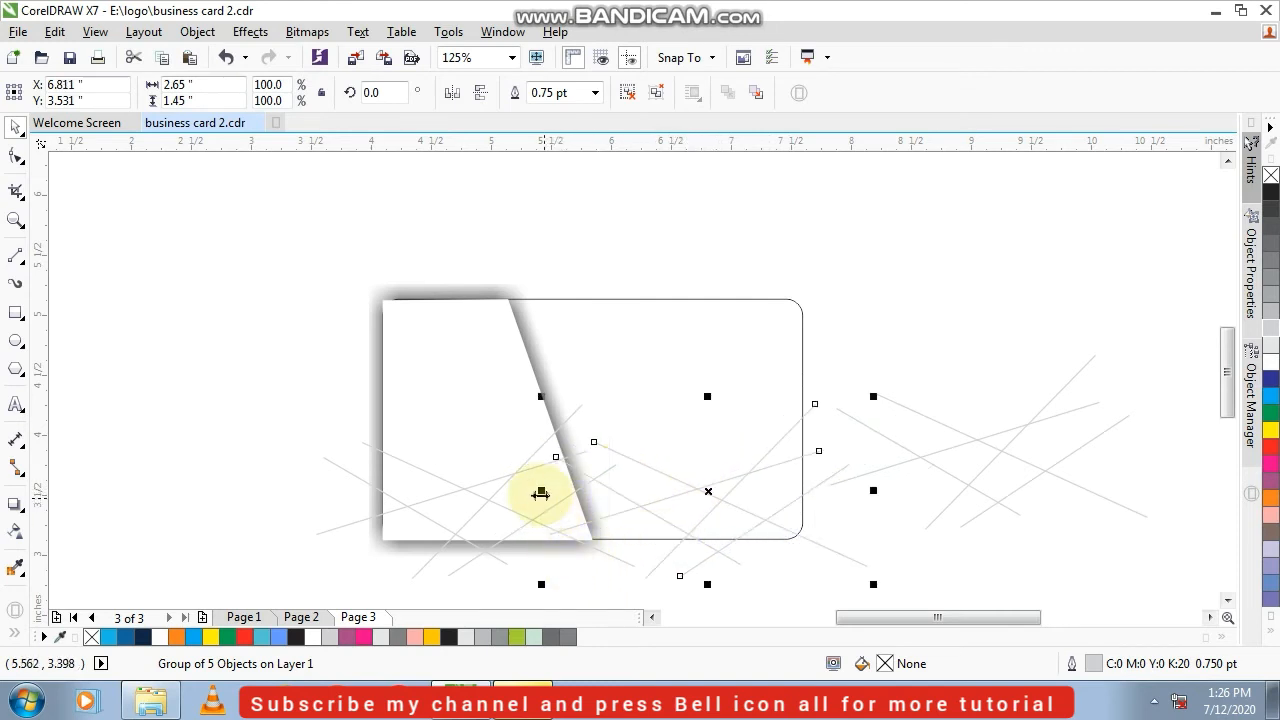
Stretch the copied line group over the card to a width of 3.267 inches, keeping its height
left_click_drag(533, 492, 475, 491)
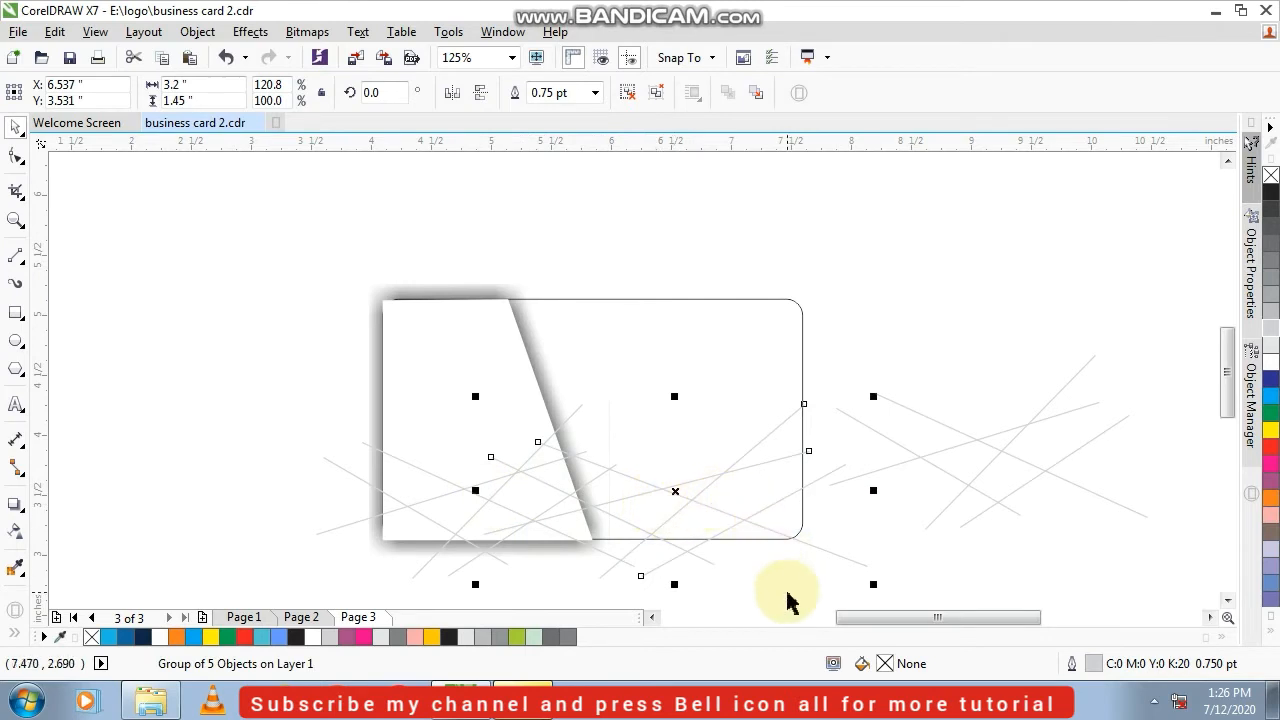
left_click_drag(870, 490, 871, 491)
left_click(258, 360)
PowerClip the original line group inside the white trapezoid
left_click(357, 470)
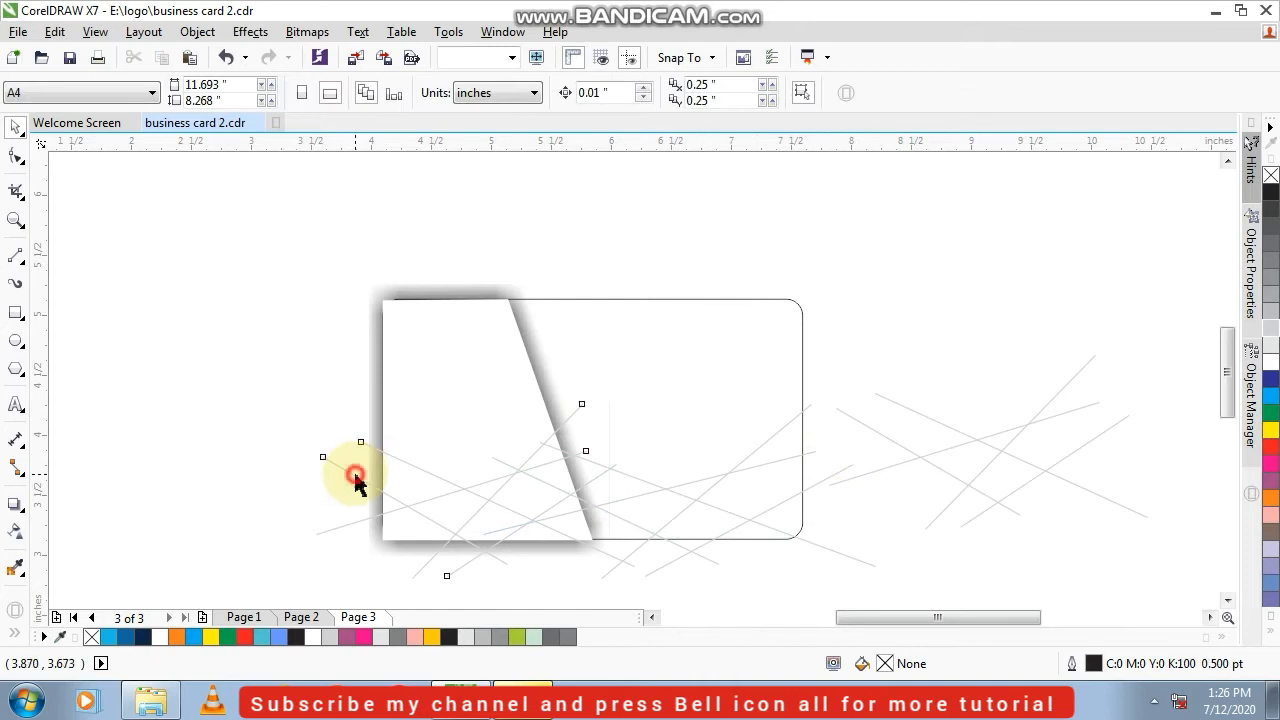
right_click(357, 470)
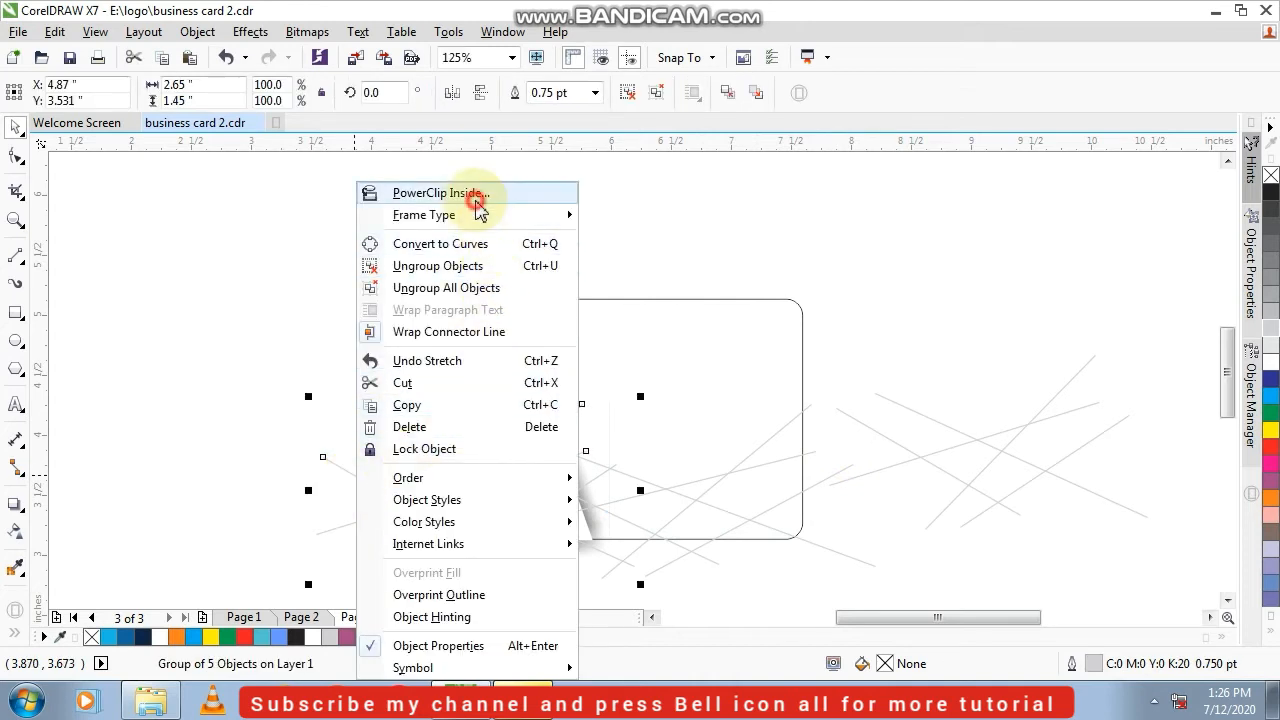
left_click(466, 196)
left_click(478, 354)
left_click(241, 366)
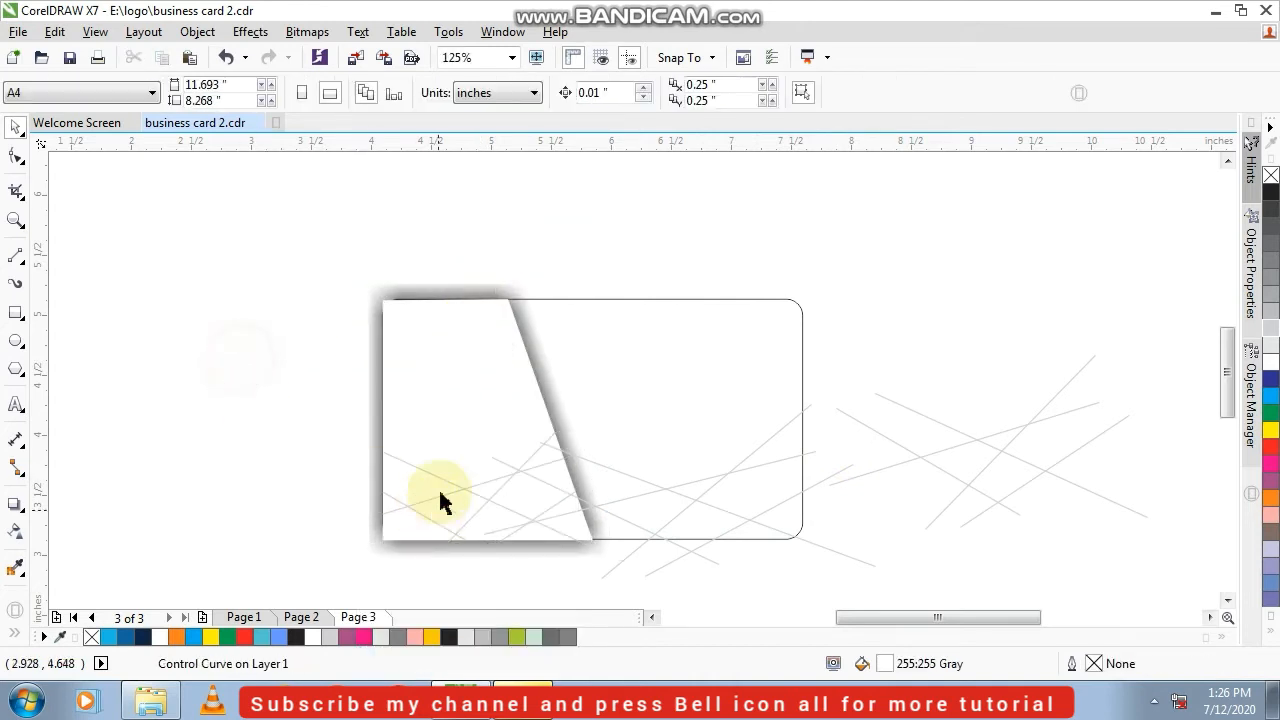
left_click(727, 485)
right_click(729, 478)
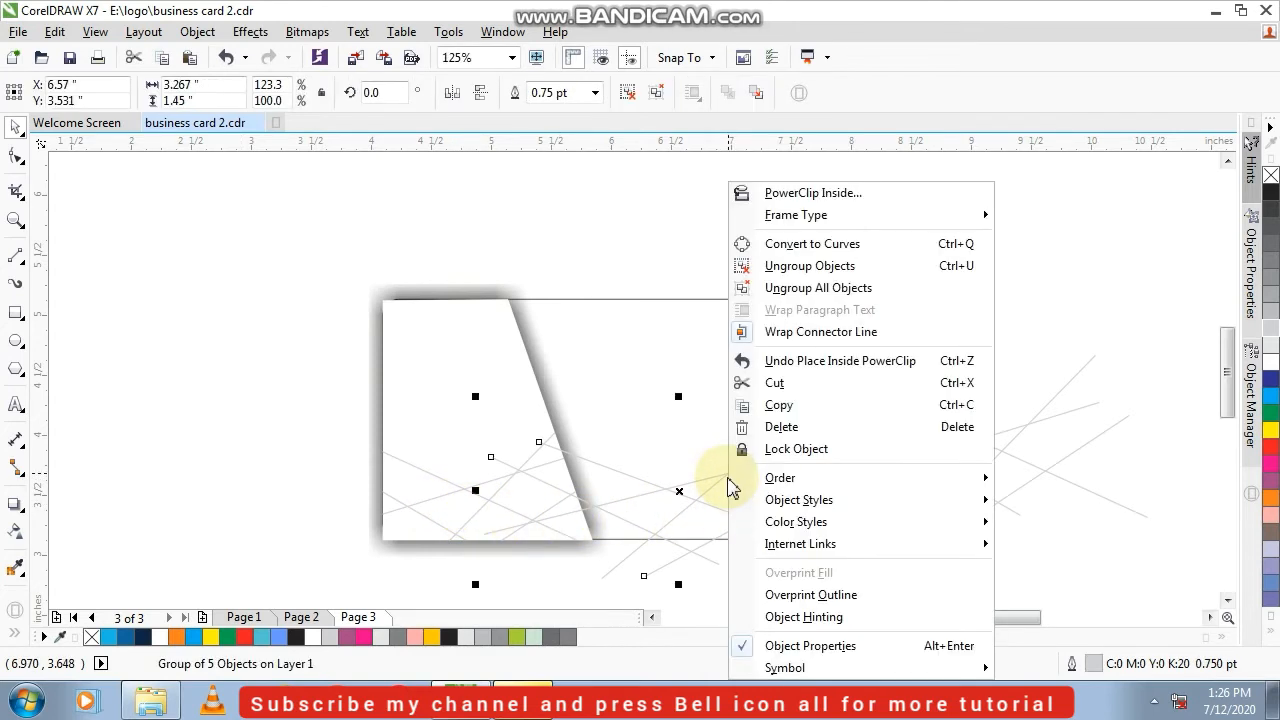
left_click(238, 444)
left_click(151, 334)
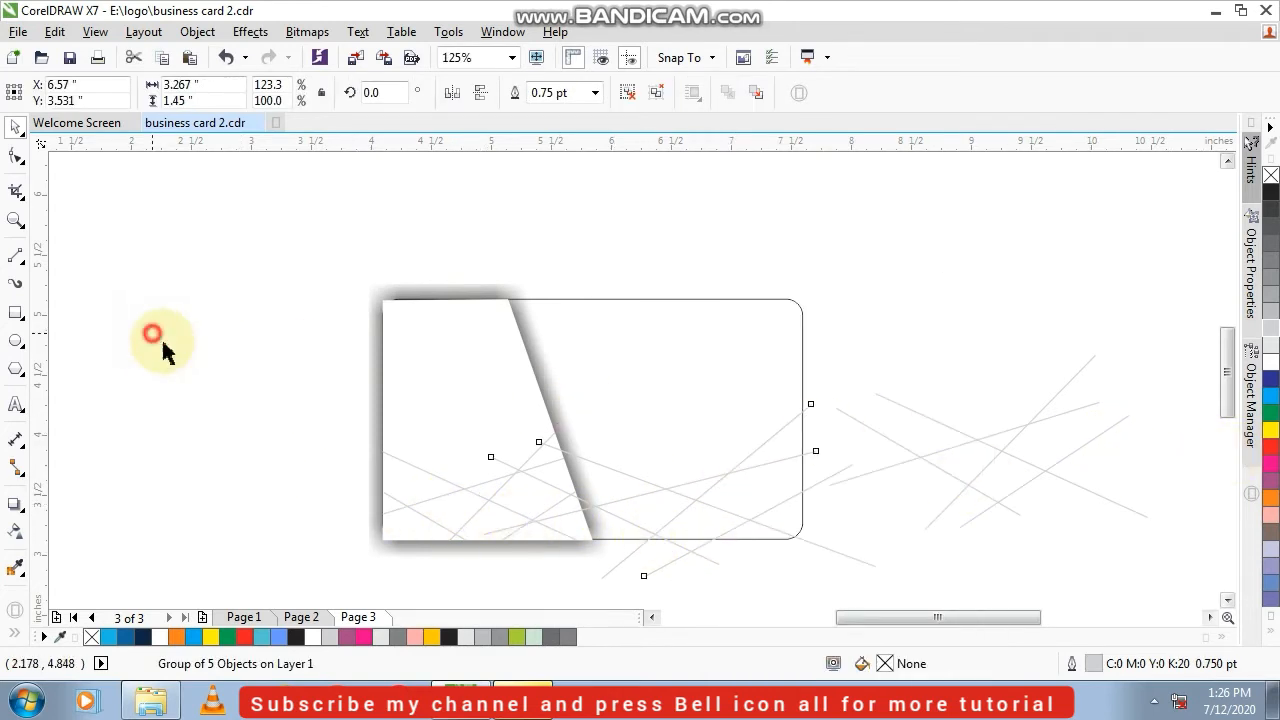
Fill the rounded rectangle with red and darken the fill to C9 M100 Y100 K4
left_click(646, 345)
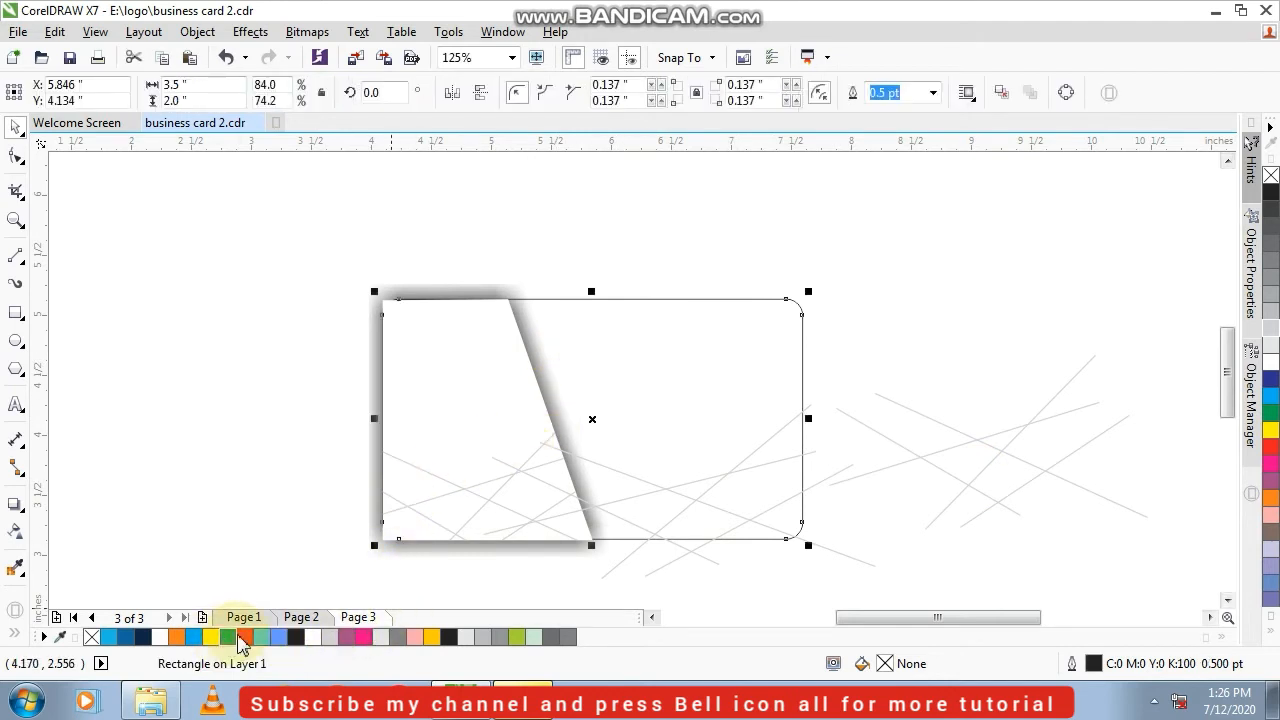
left_click(248, 638)
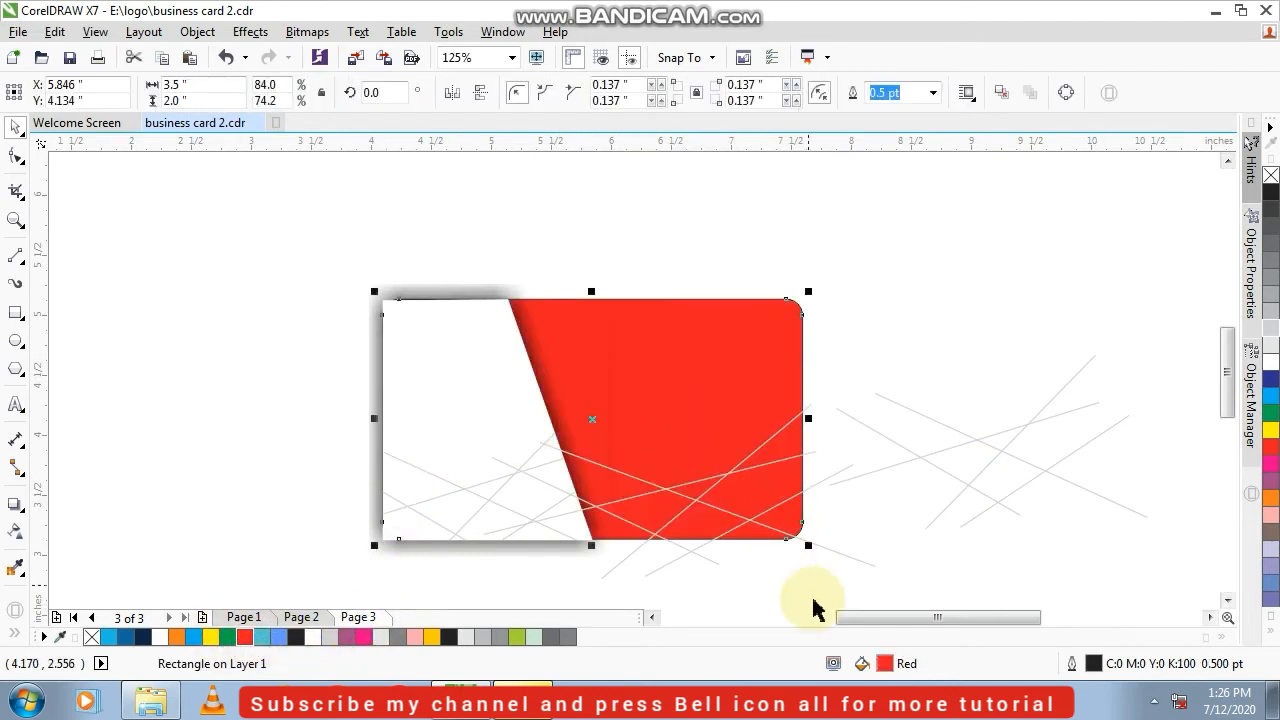
double_click(885, 664)
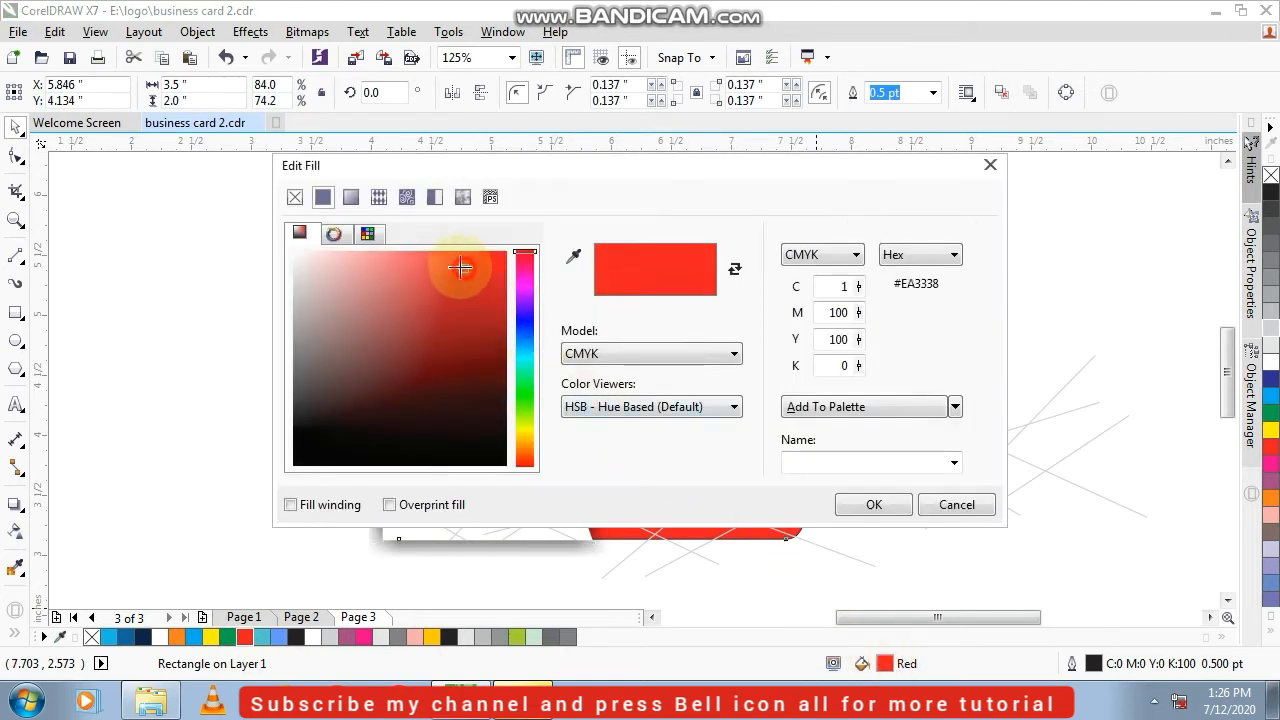
left_click_drag(460, 267, 502, 257)
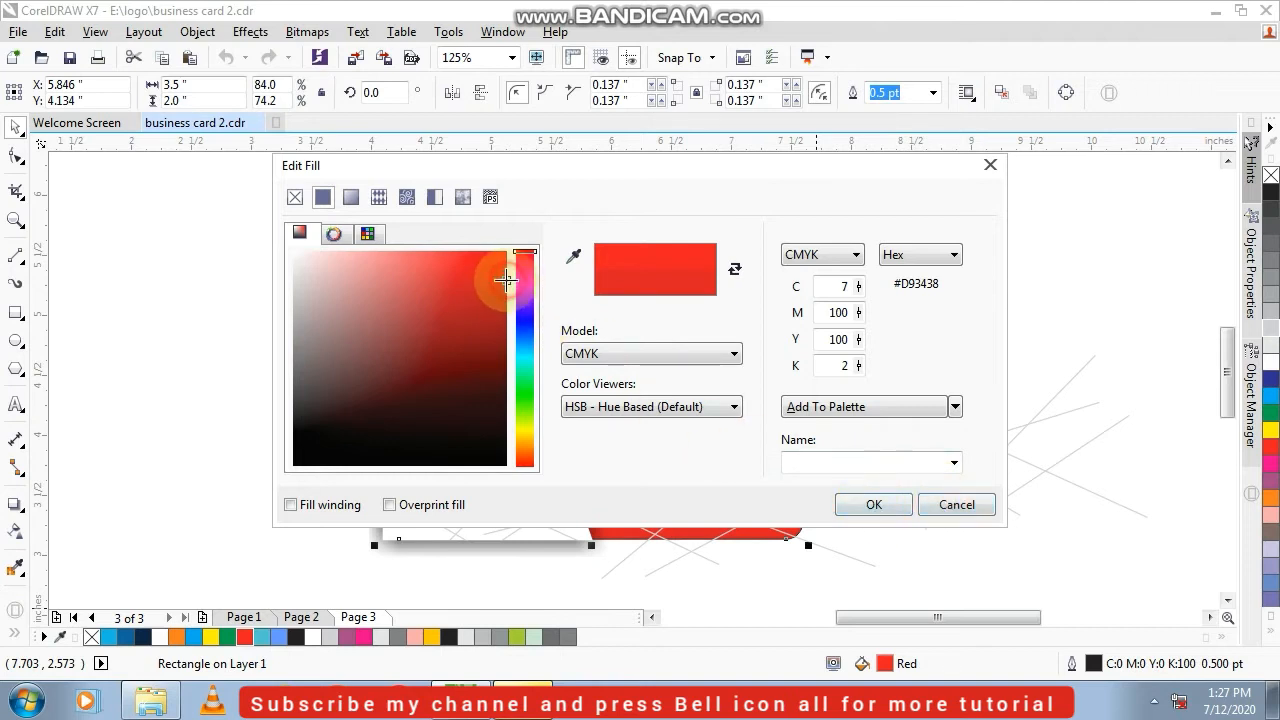
left_click(848, 504)
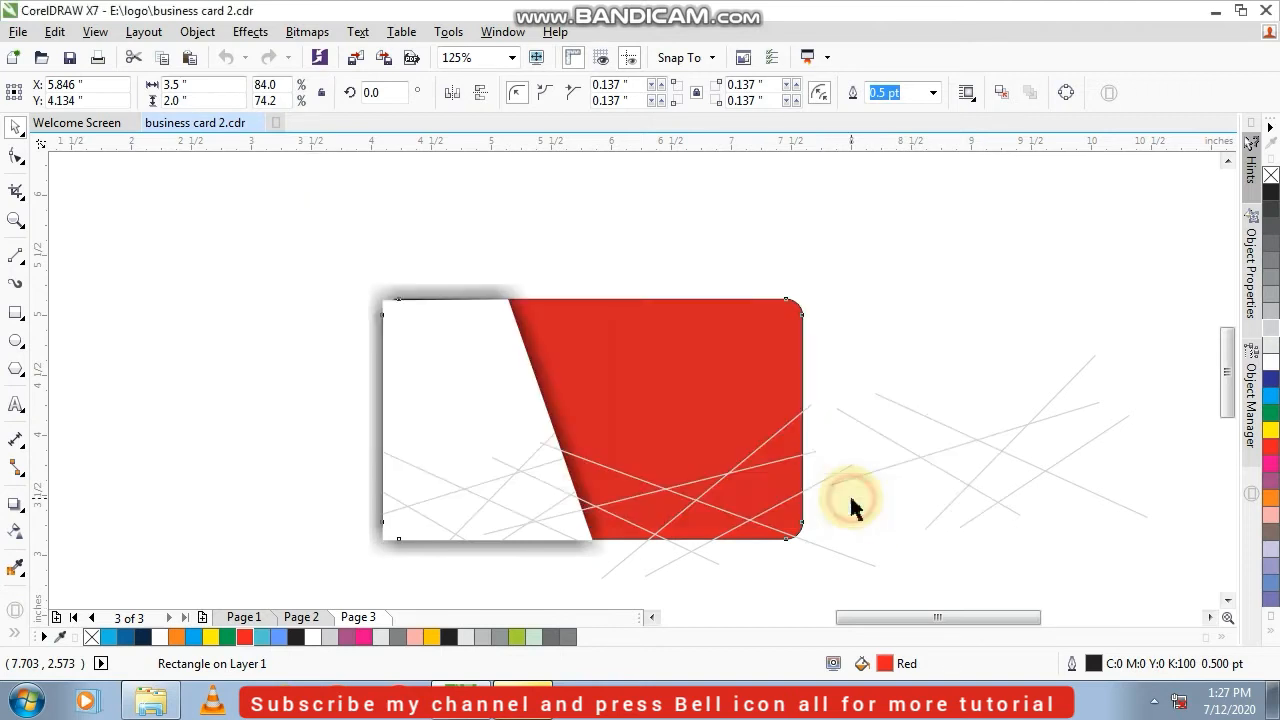
left_click(893, 288)
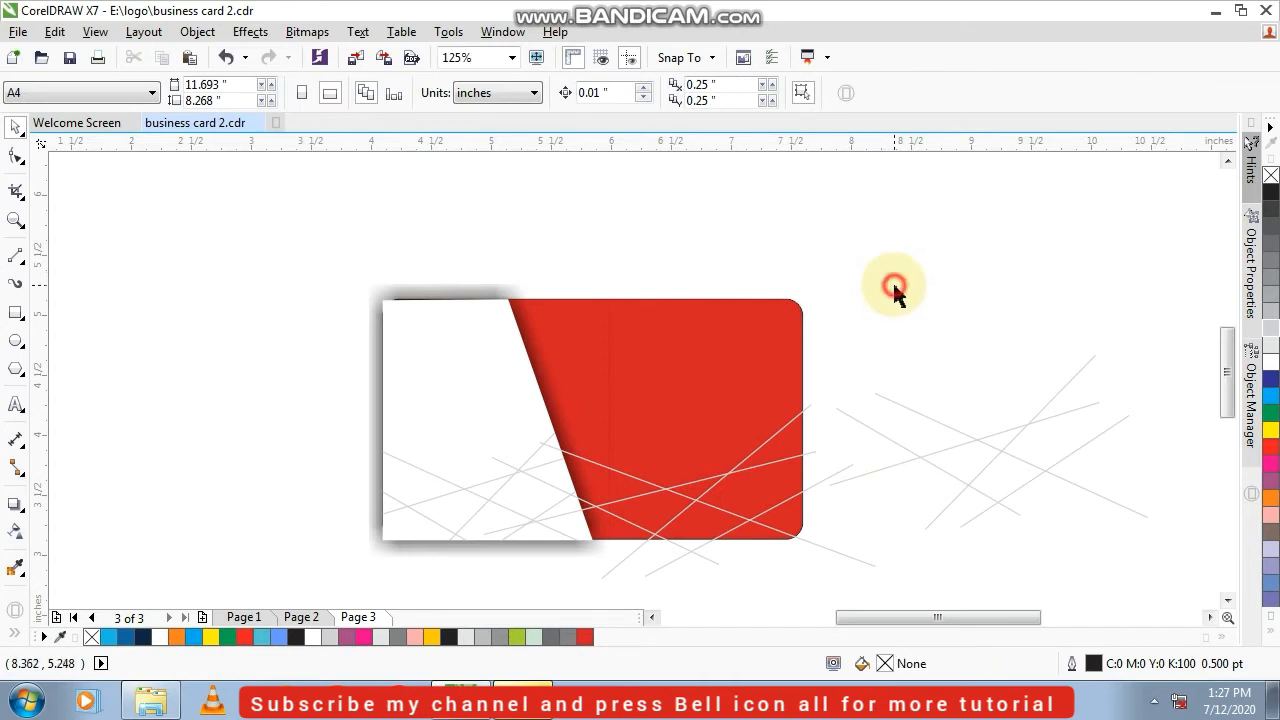
left_click(812, 410)
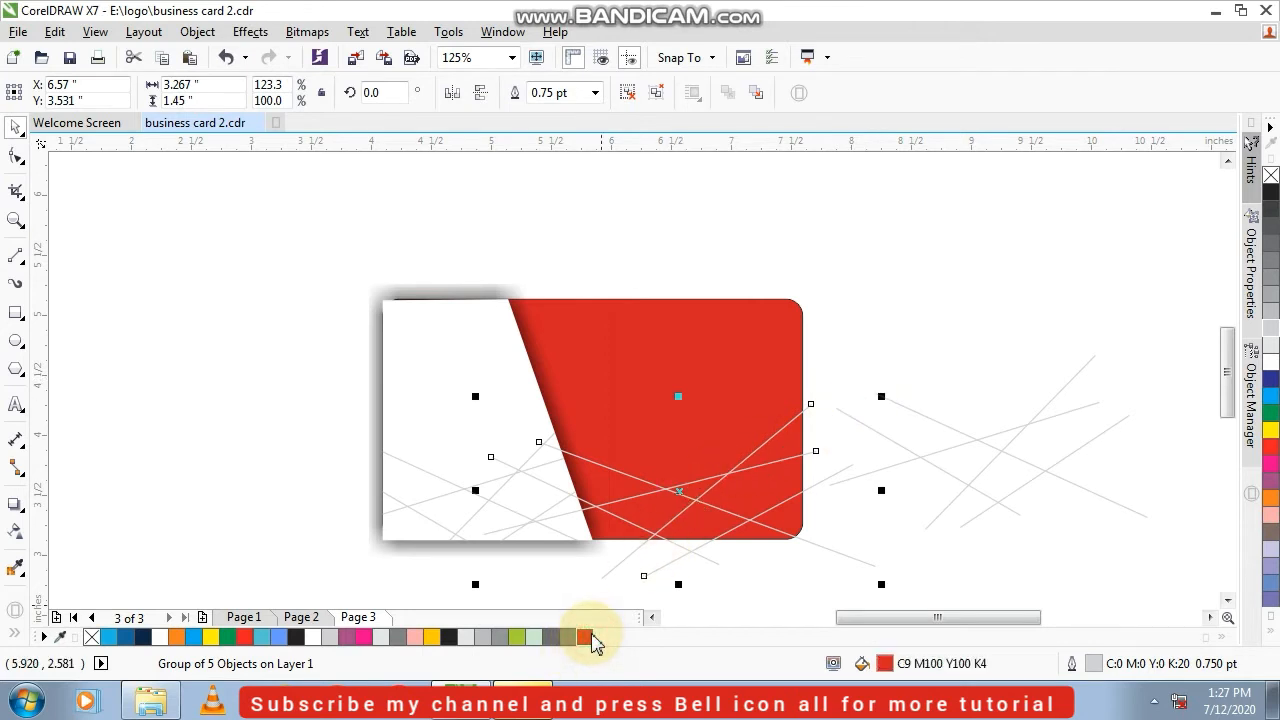
left_click(737, 616)
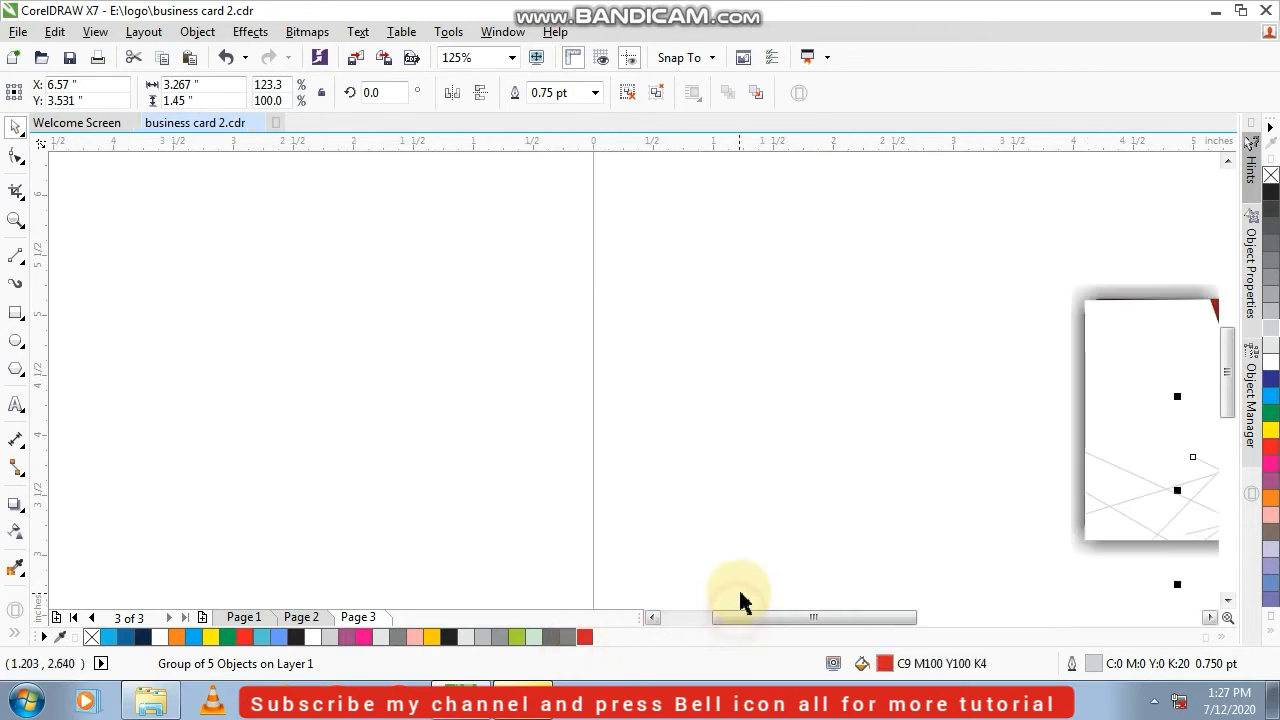
scroll(862, 476, "up", 2)
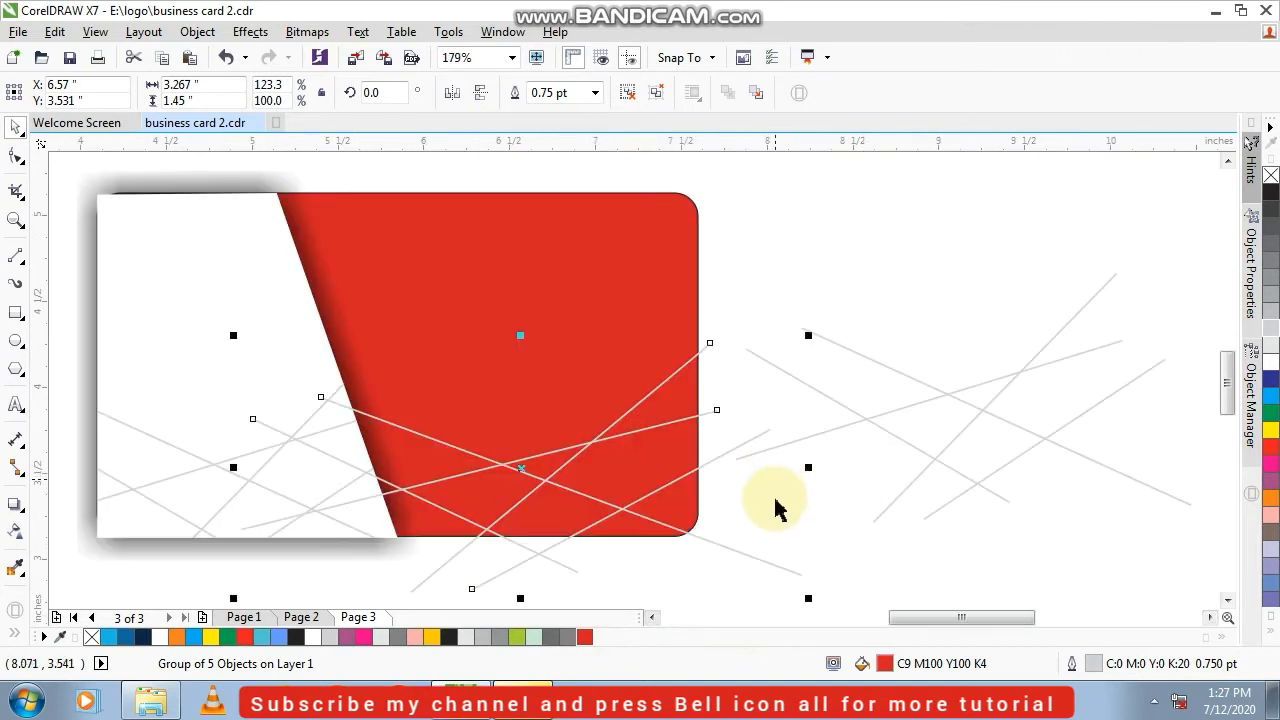
left_click(747, 562)
left_click(750, 558)
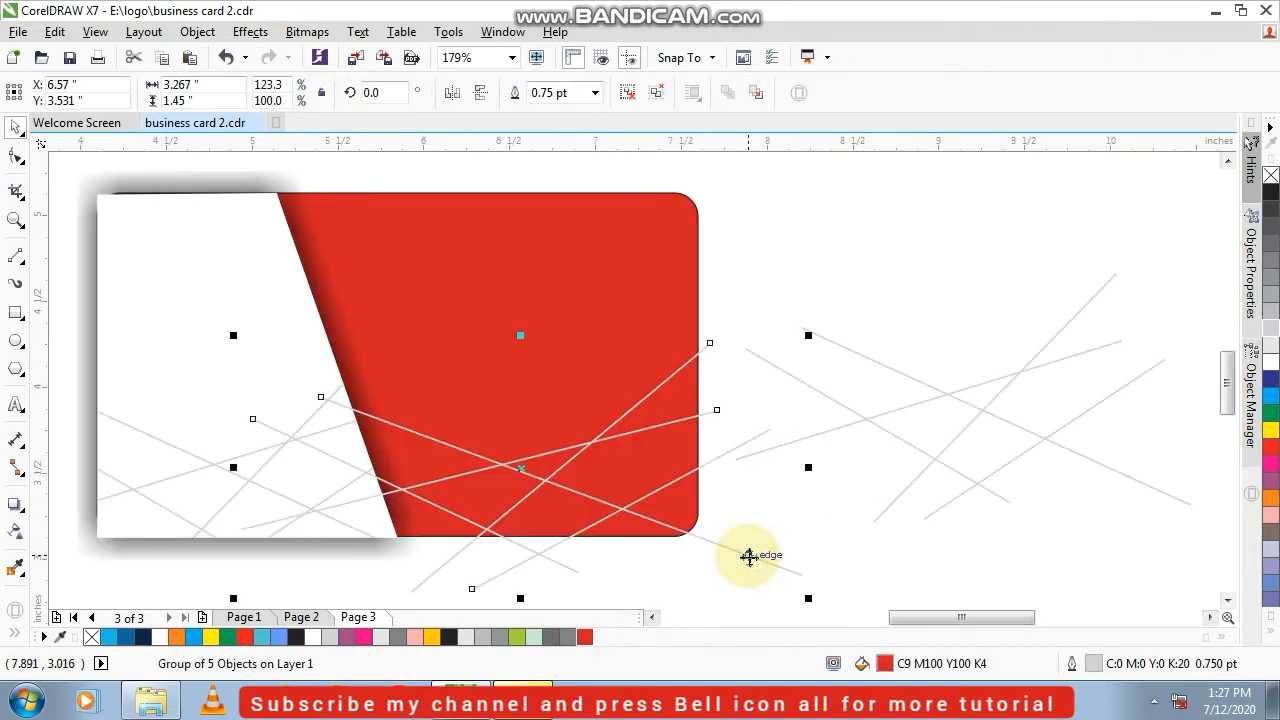
left_click_drag(746, 556, 739, 517)
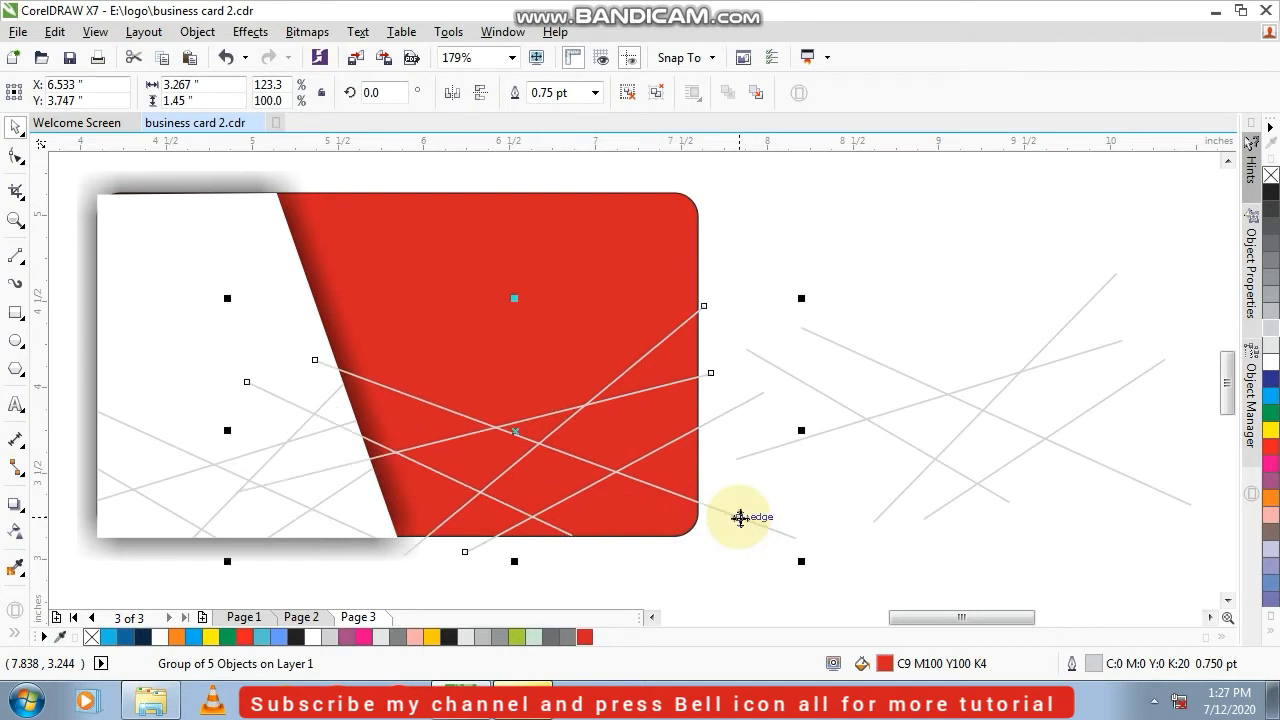
key("ctrl+z")
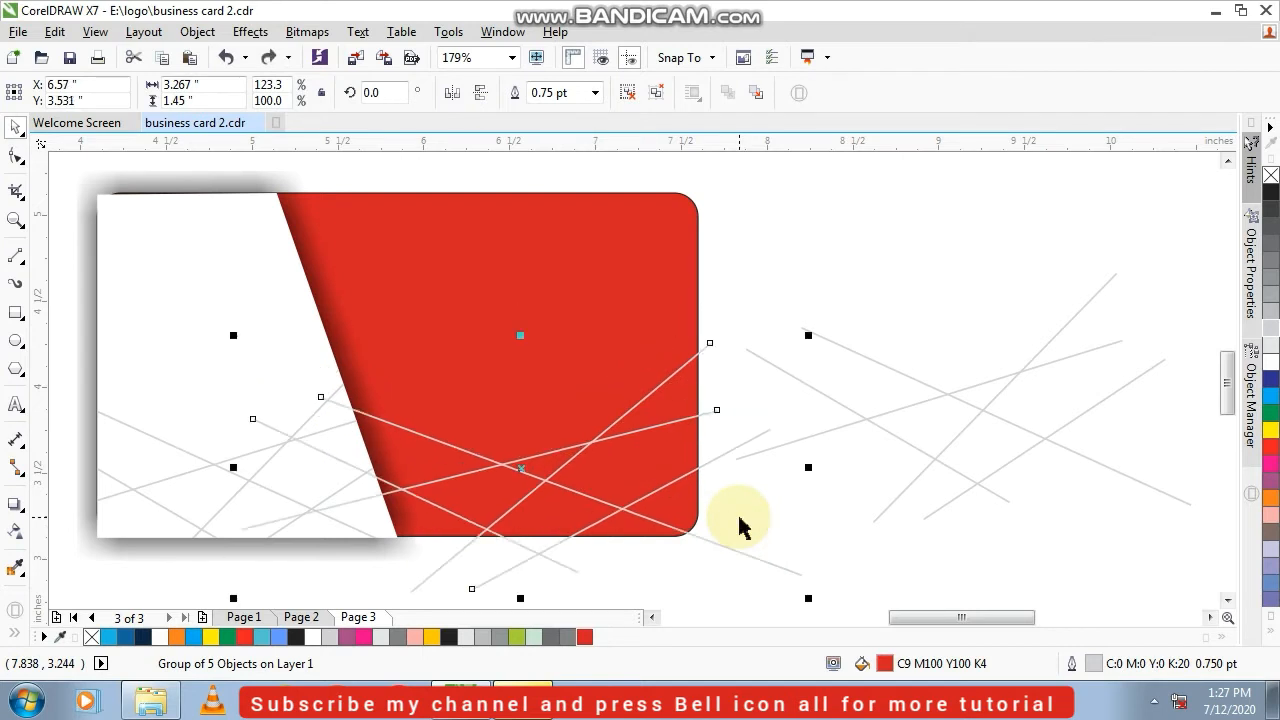
key("ctrl+shift+z")
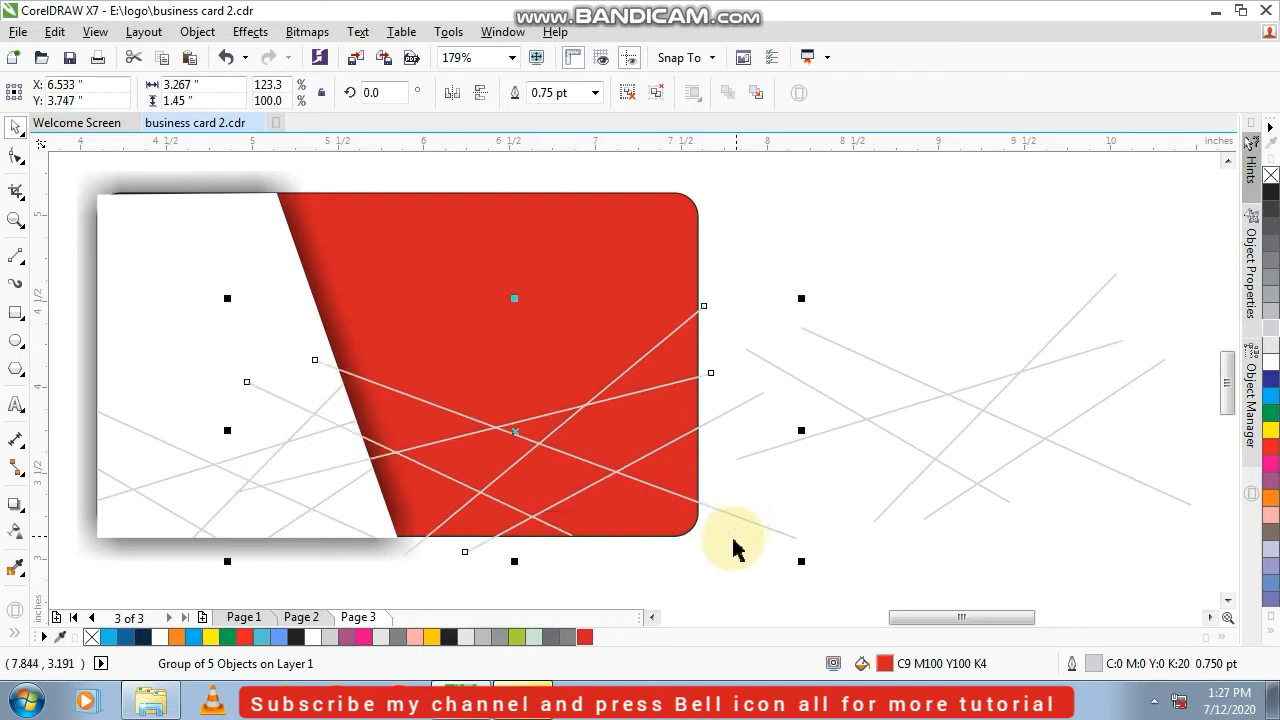
key("ctrl+z")
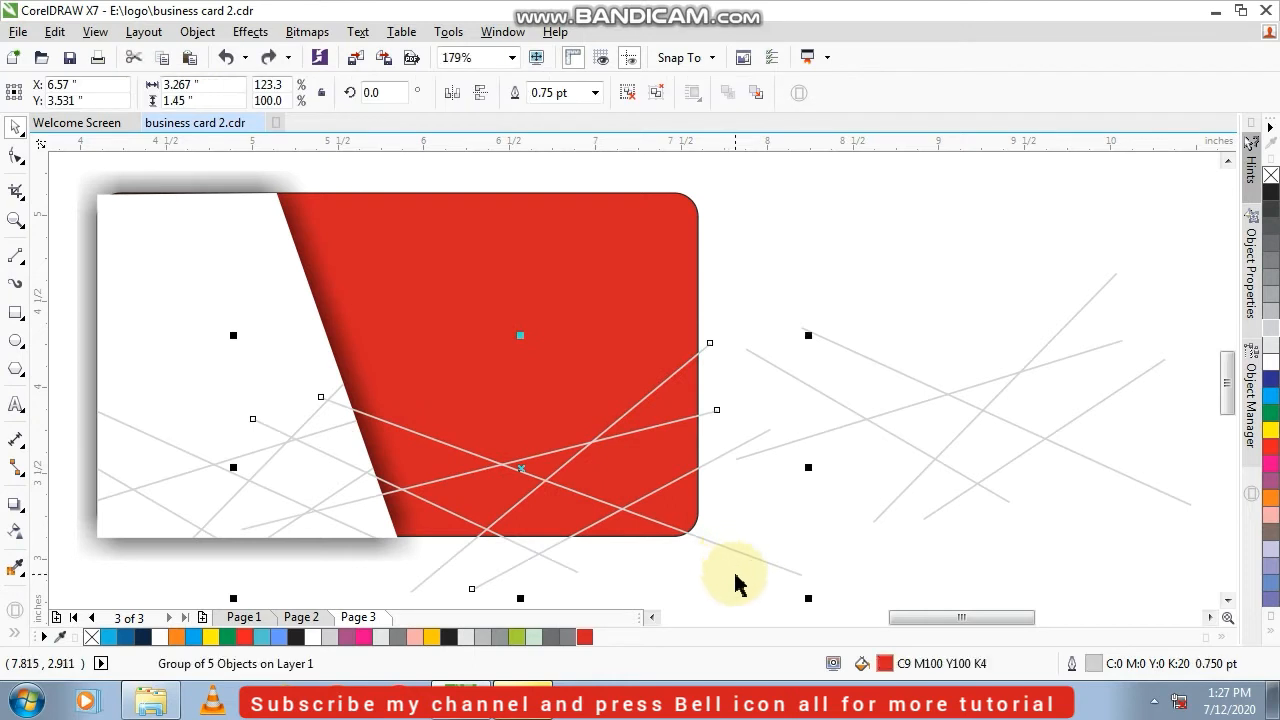
left_click(735, 582)
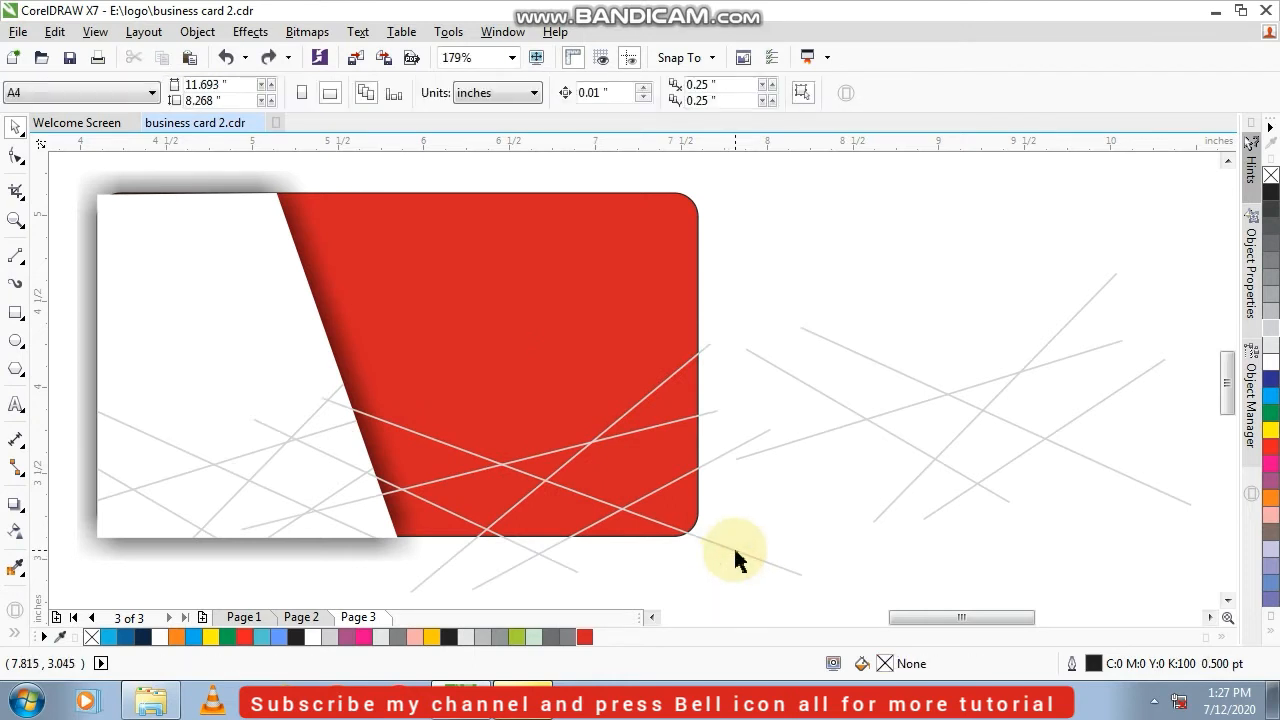
Recolour the copied line group's outline with the card's red, then lighten it to C3 M87 Y67 K0
left_click(736, 550)
right_click(583, 640)
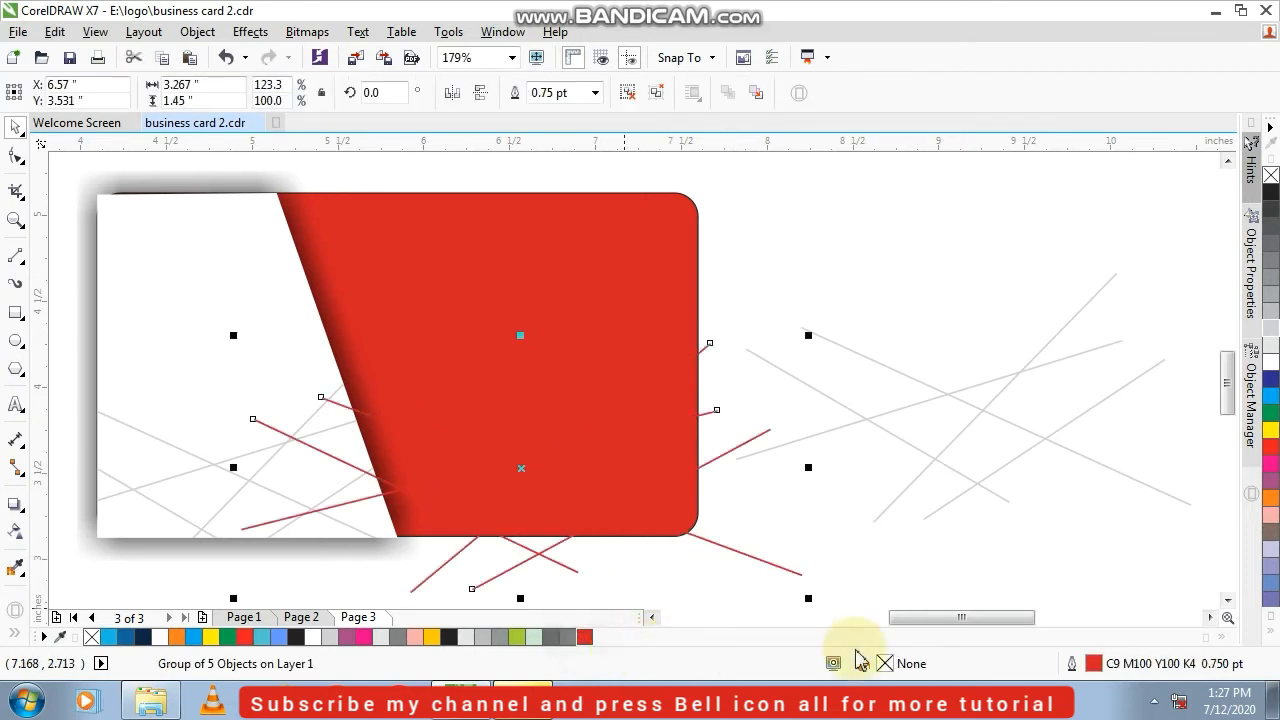
double_click(1092, 664)
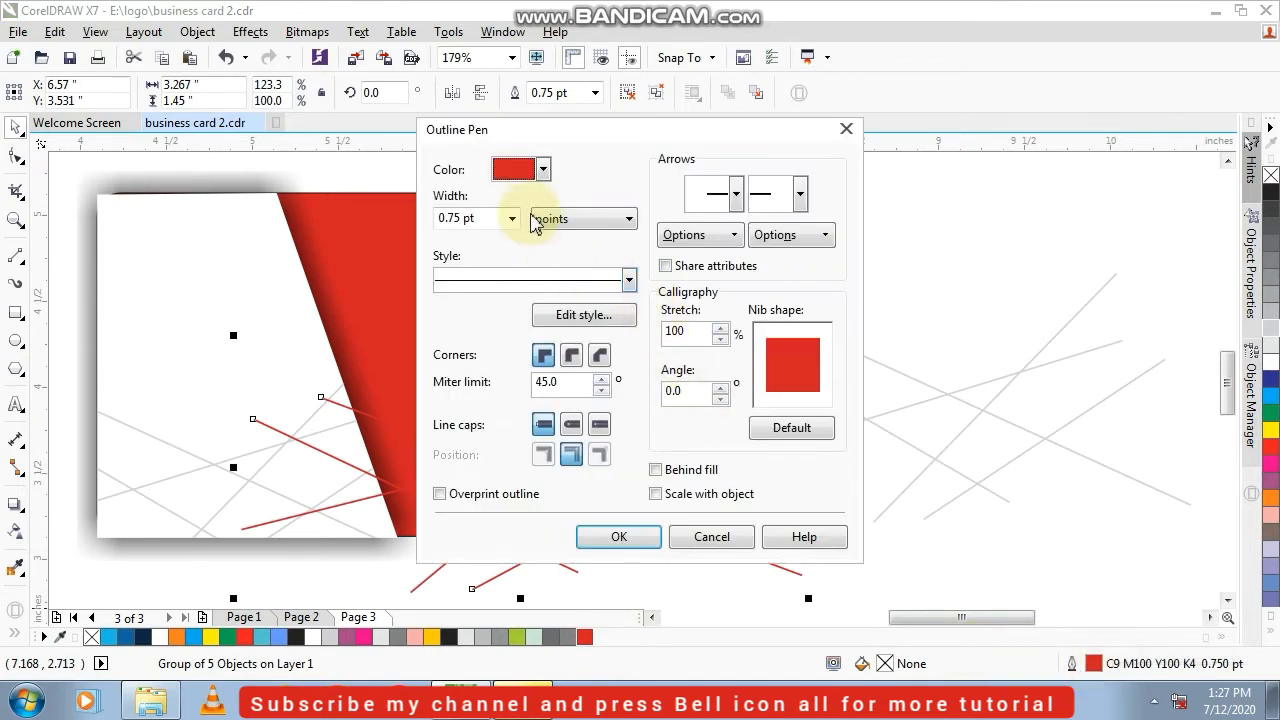
left_click(545, 172)
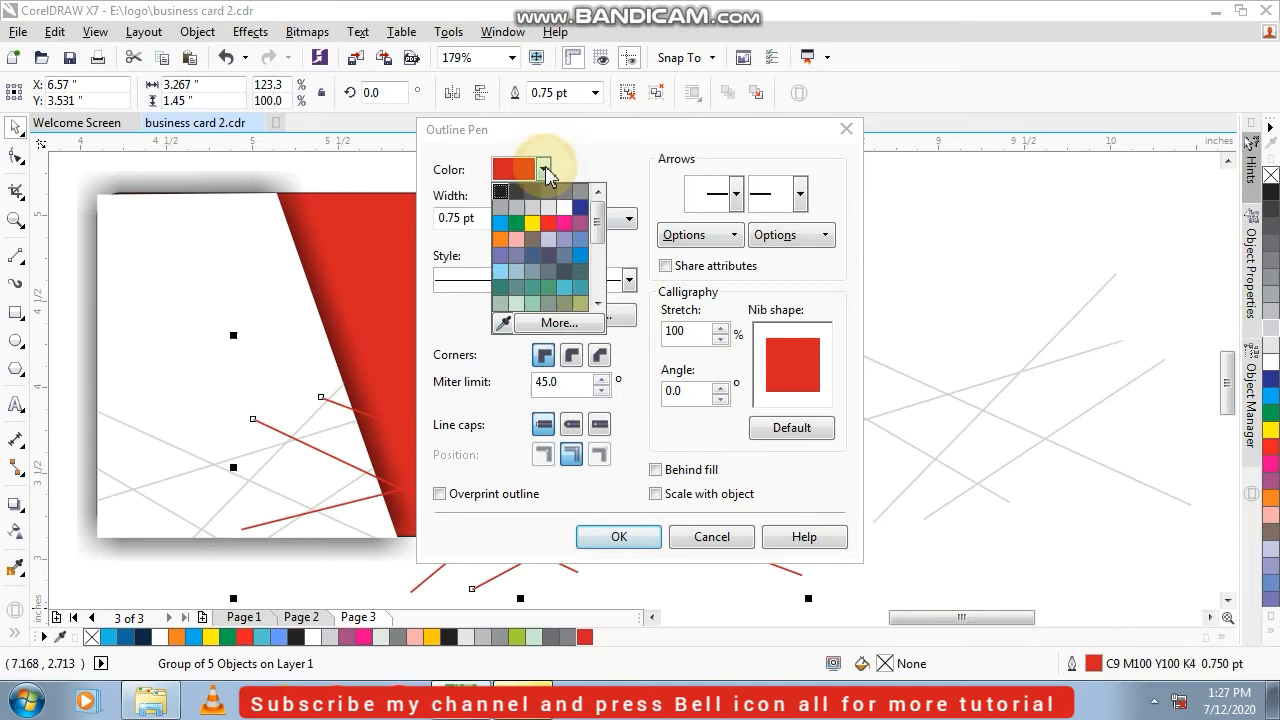
left_click(567, 325)
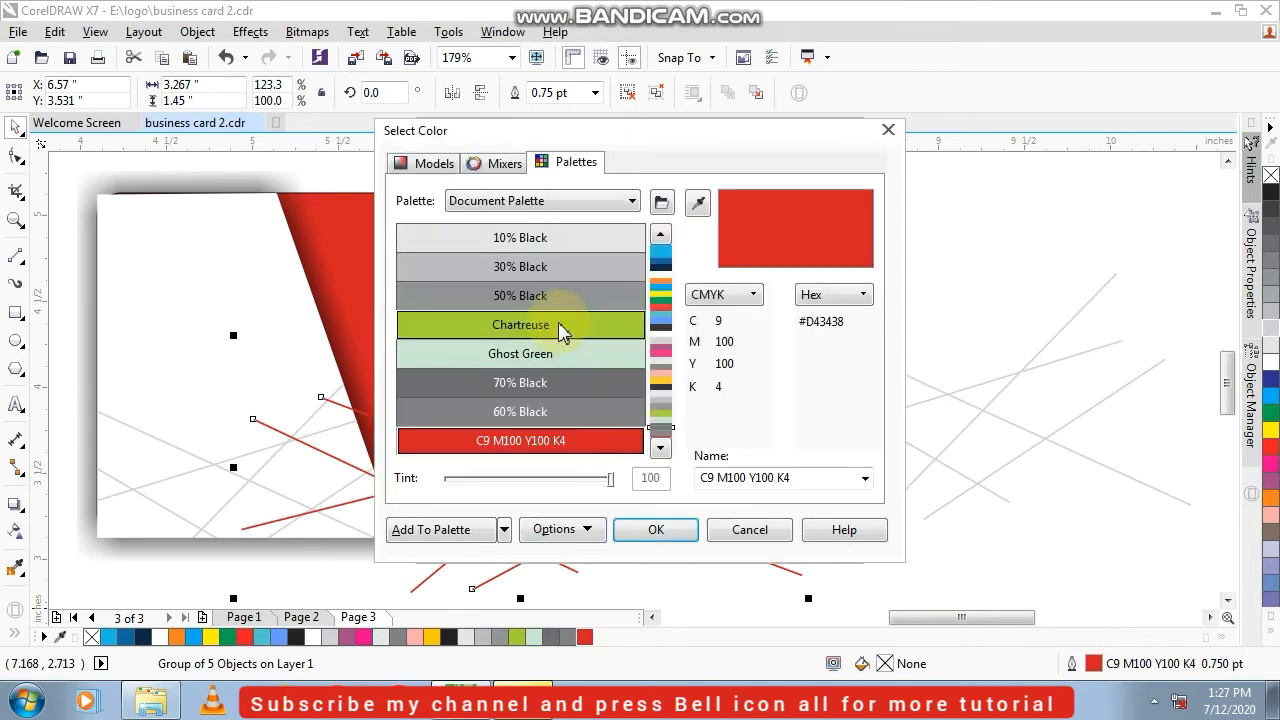
left_click(425, 166)
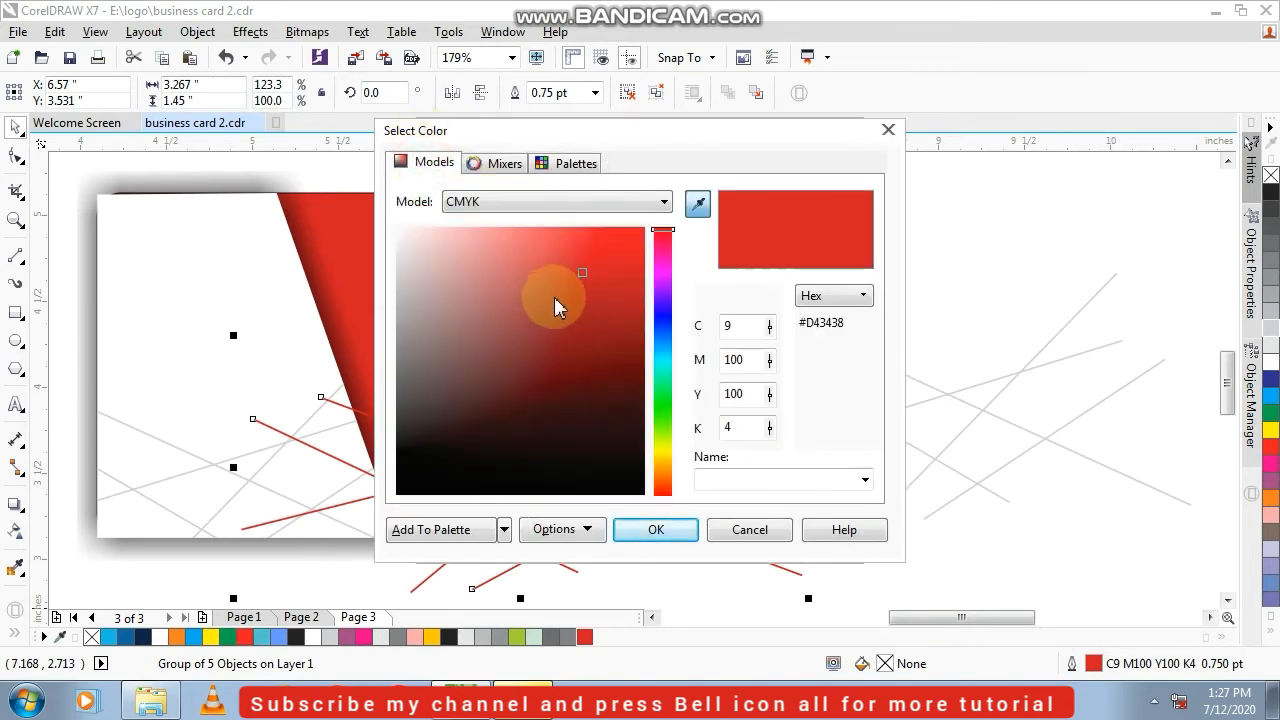
left_click_drag(585, 274, 554, 251)
left_click(664, 532)
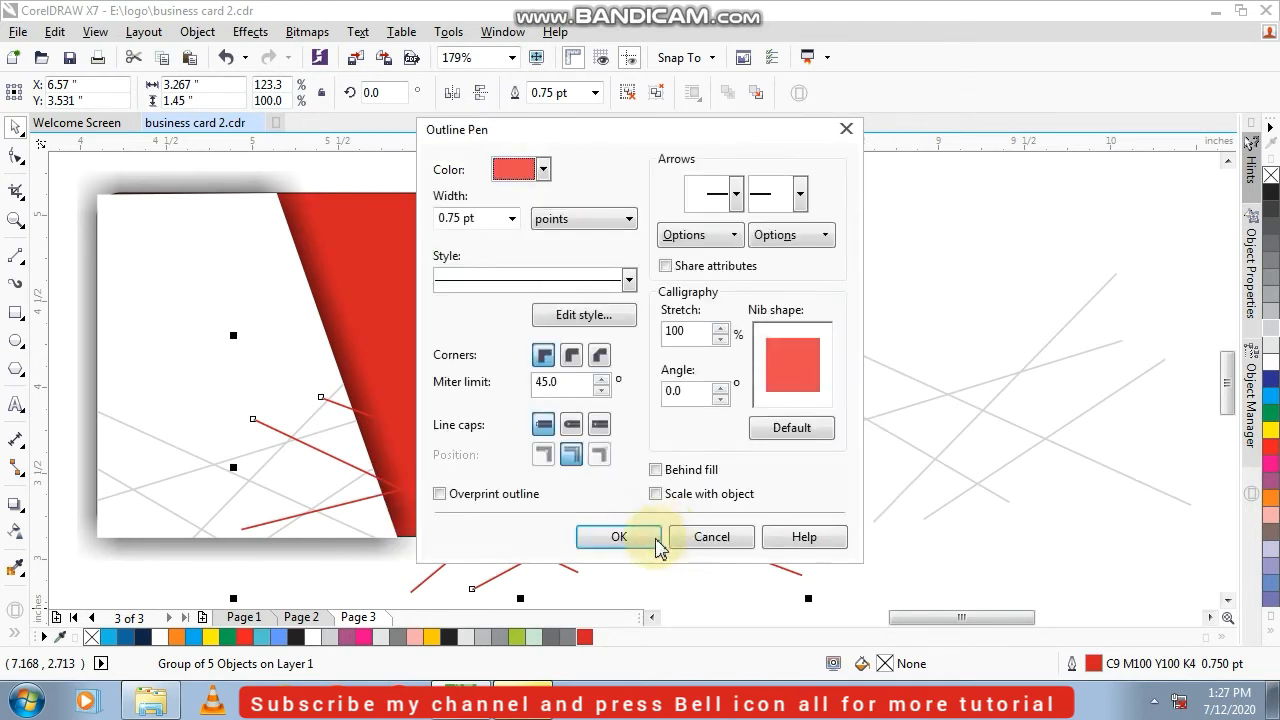
left_click(657, 545)
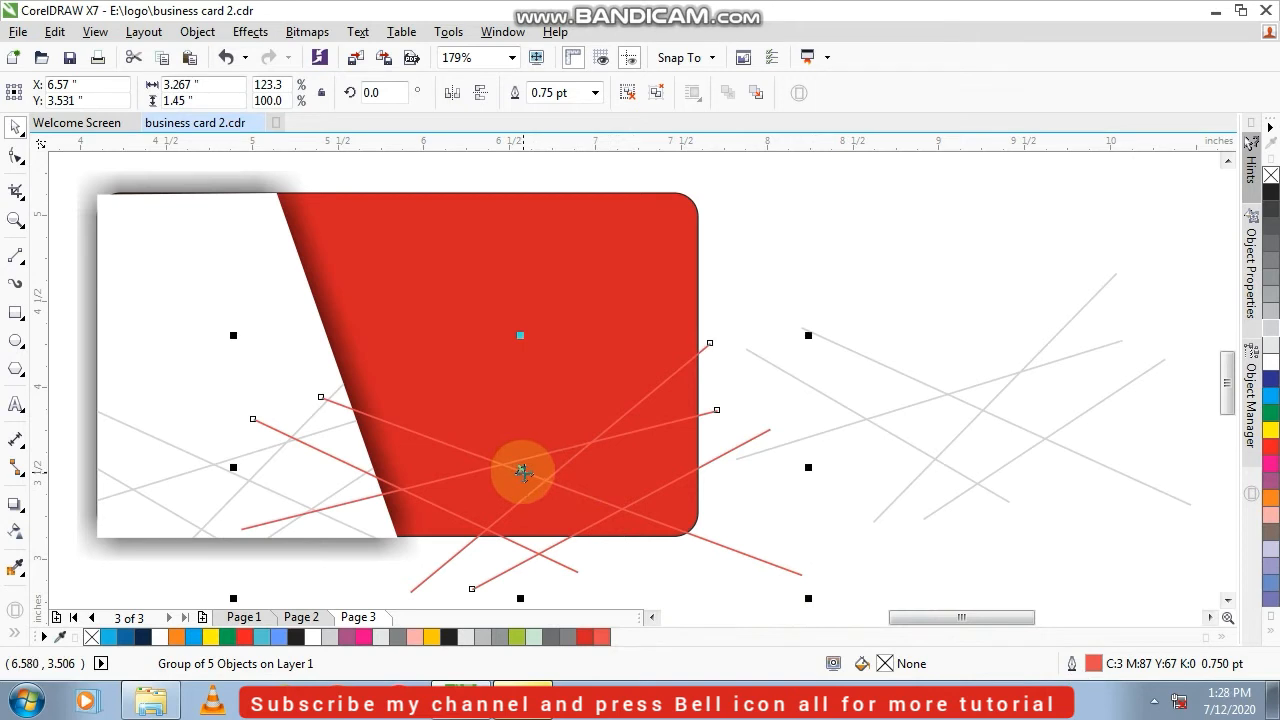
Lighten the outline colour of the line group over the red area further to C0 M71 Y44 K0
right_click(522, 472)
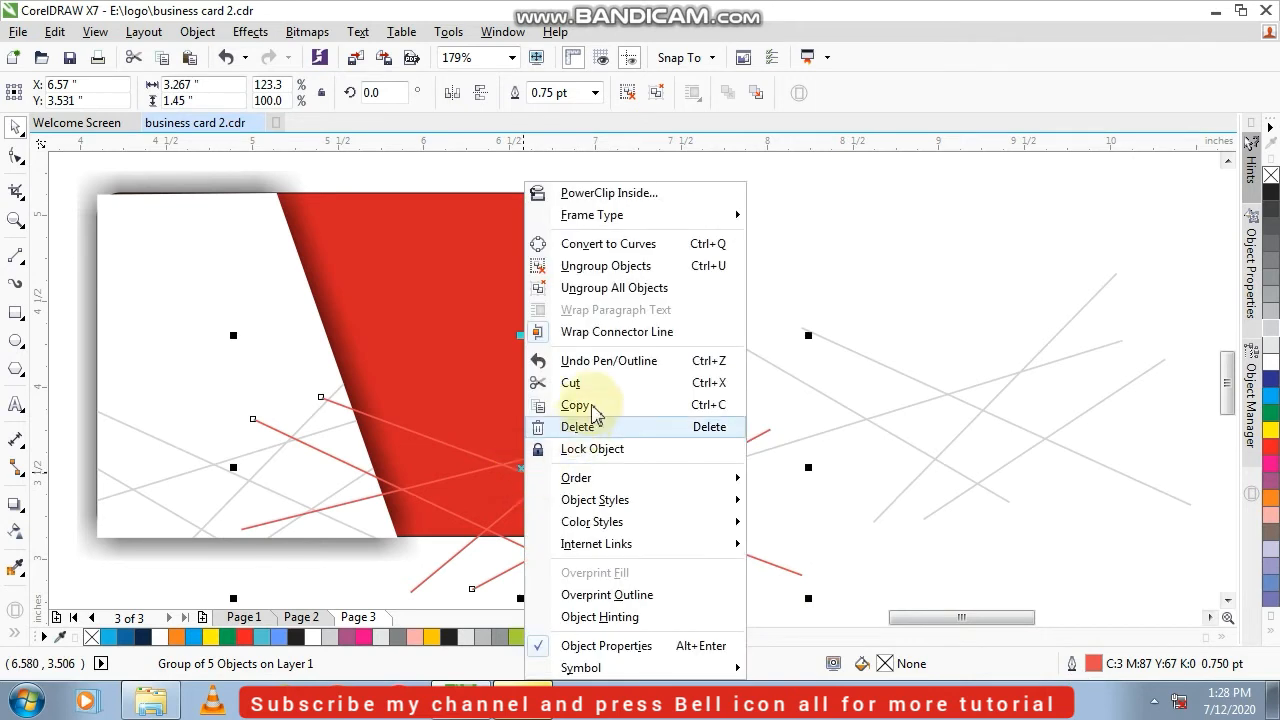
left_click(384, 572)
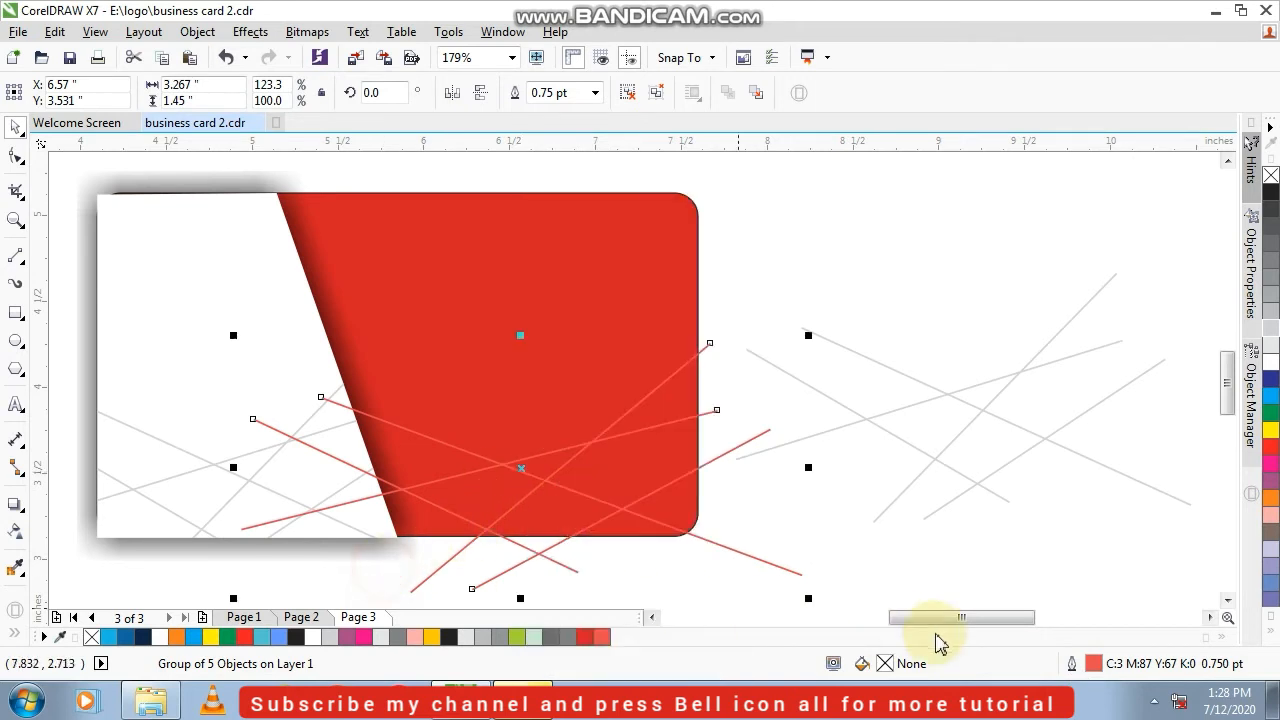
double_click(1088, 664)
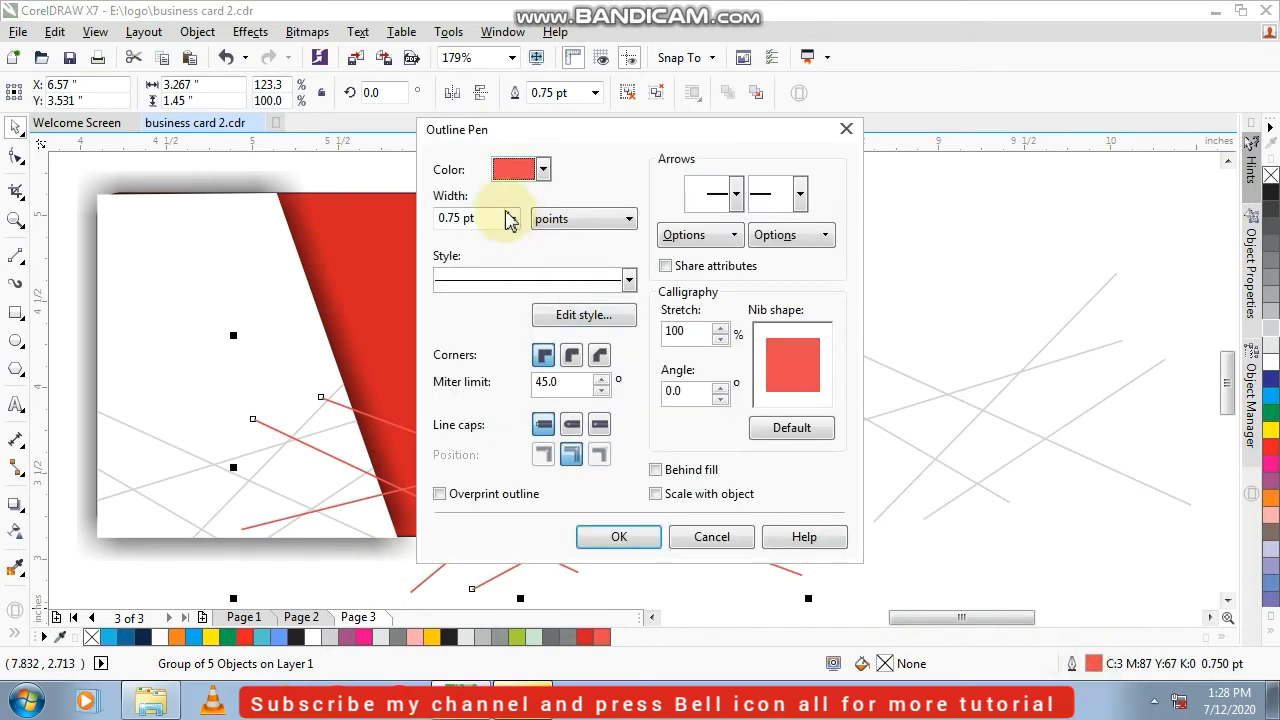
left_click(542, 169)
left_click(557, 323)
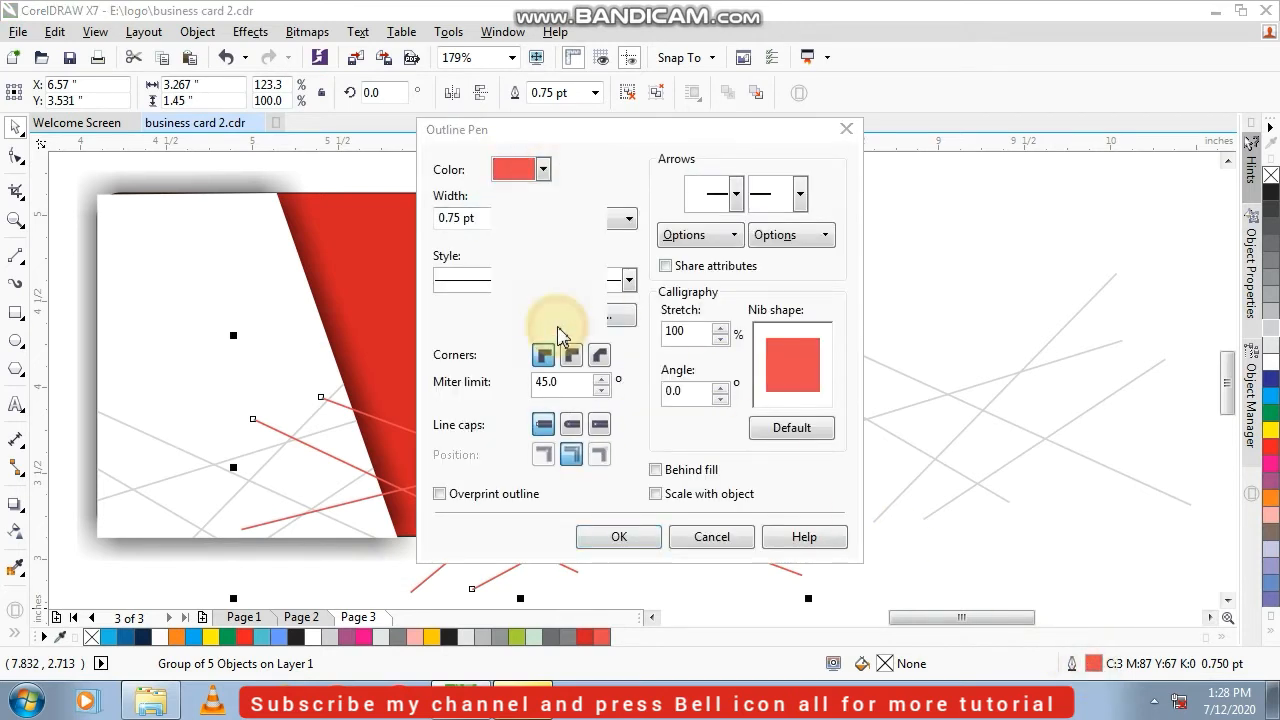
left_click_drag(548, 245, 529, 239)
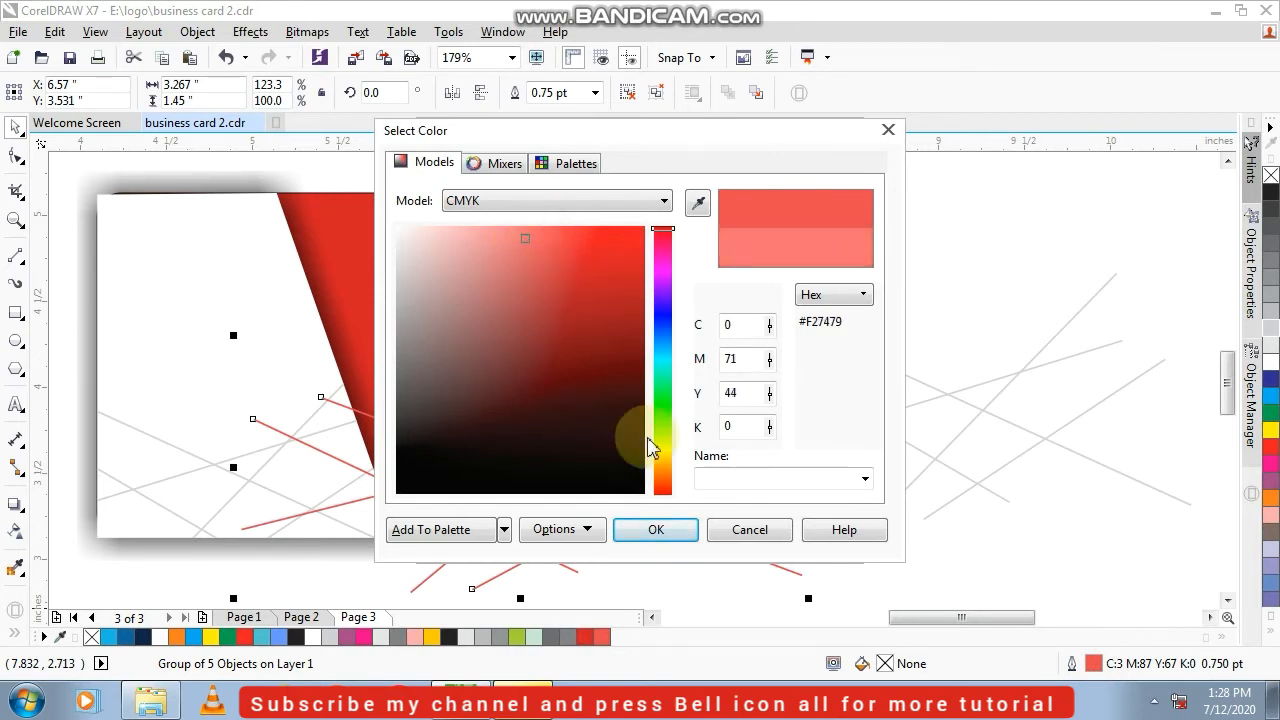
left_click(660, 531)
left_click(641, 551)
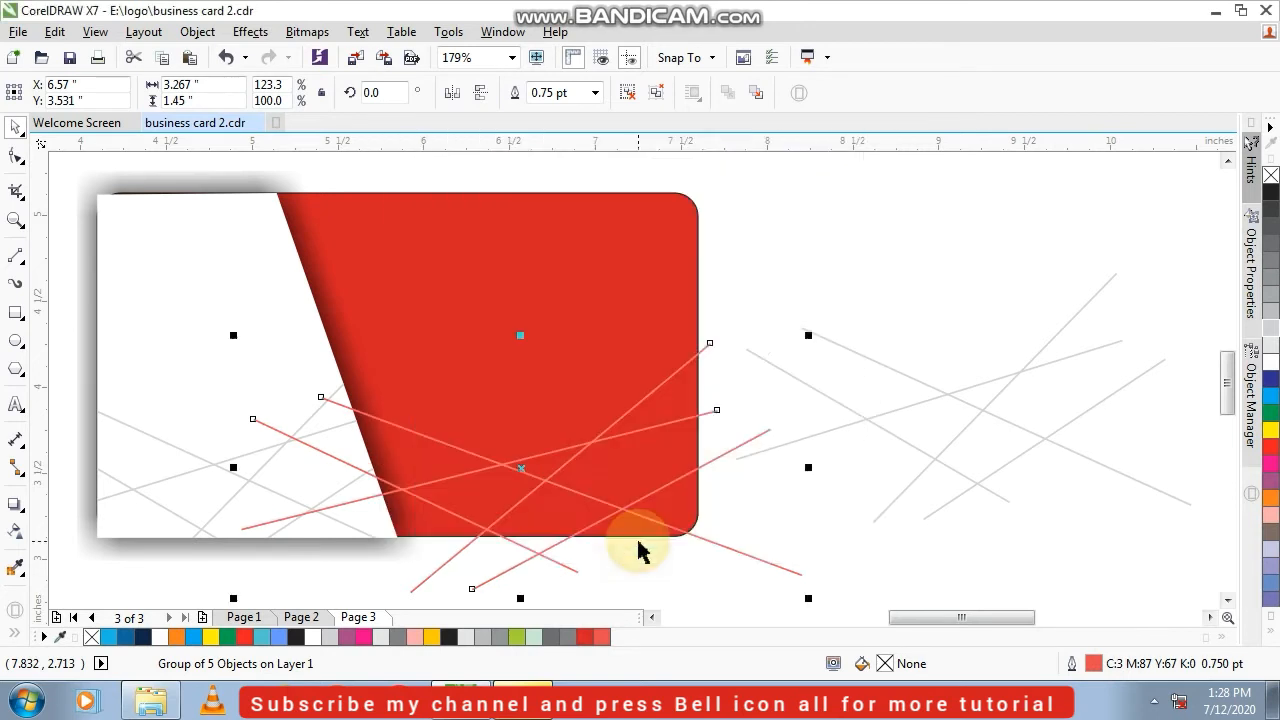
right_click(524, 466)
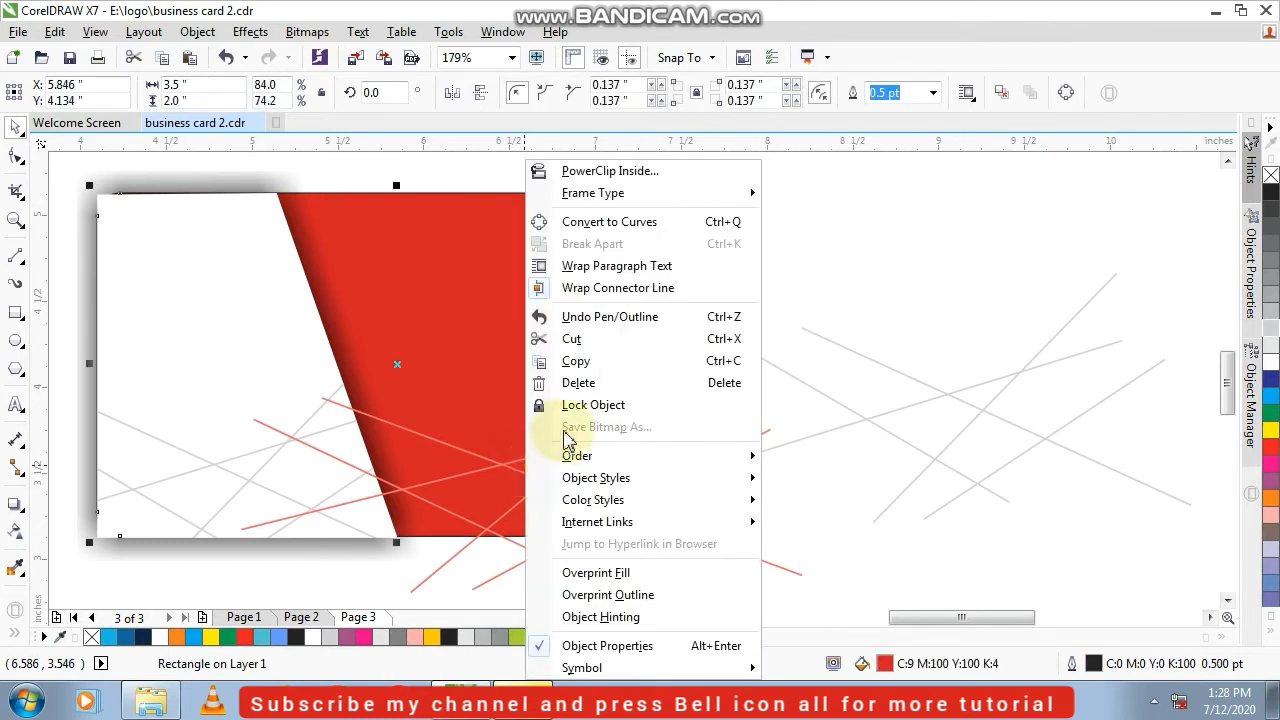
left_click(596, 177)
left_click(551, 277)
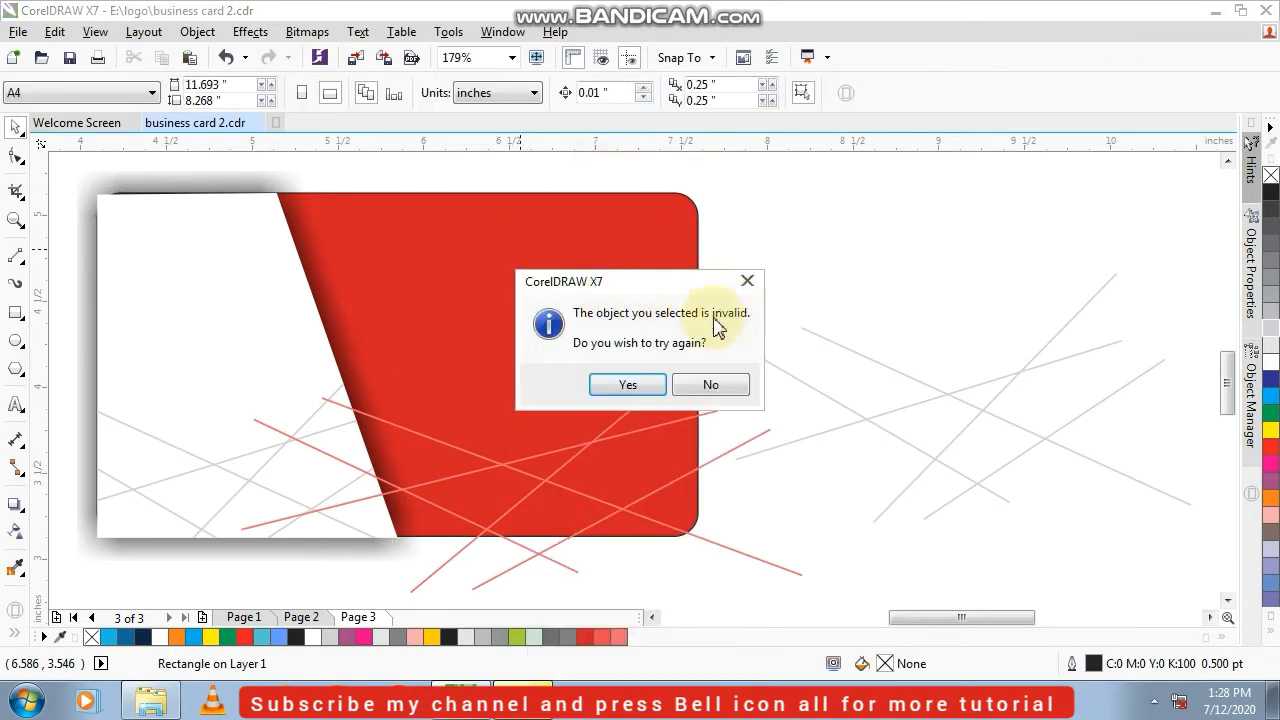
left_click(628, 382)
left_click(675, 216)
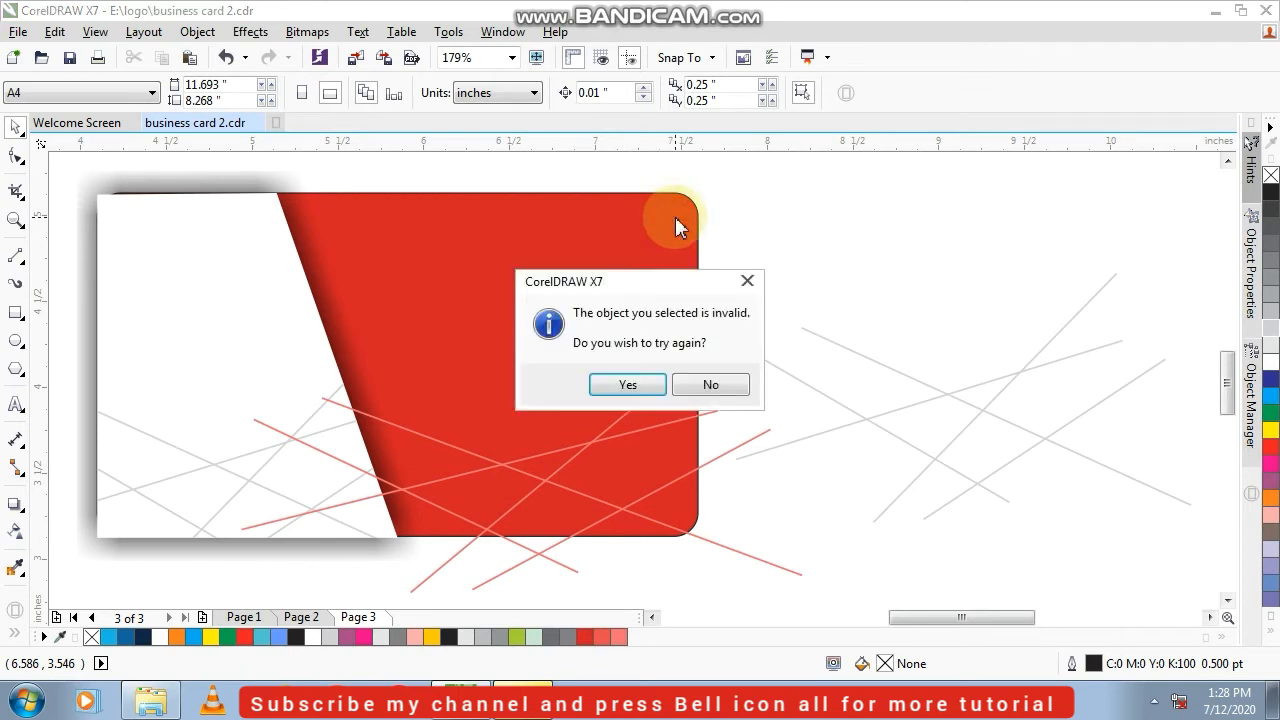
left_click(630, 384)
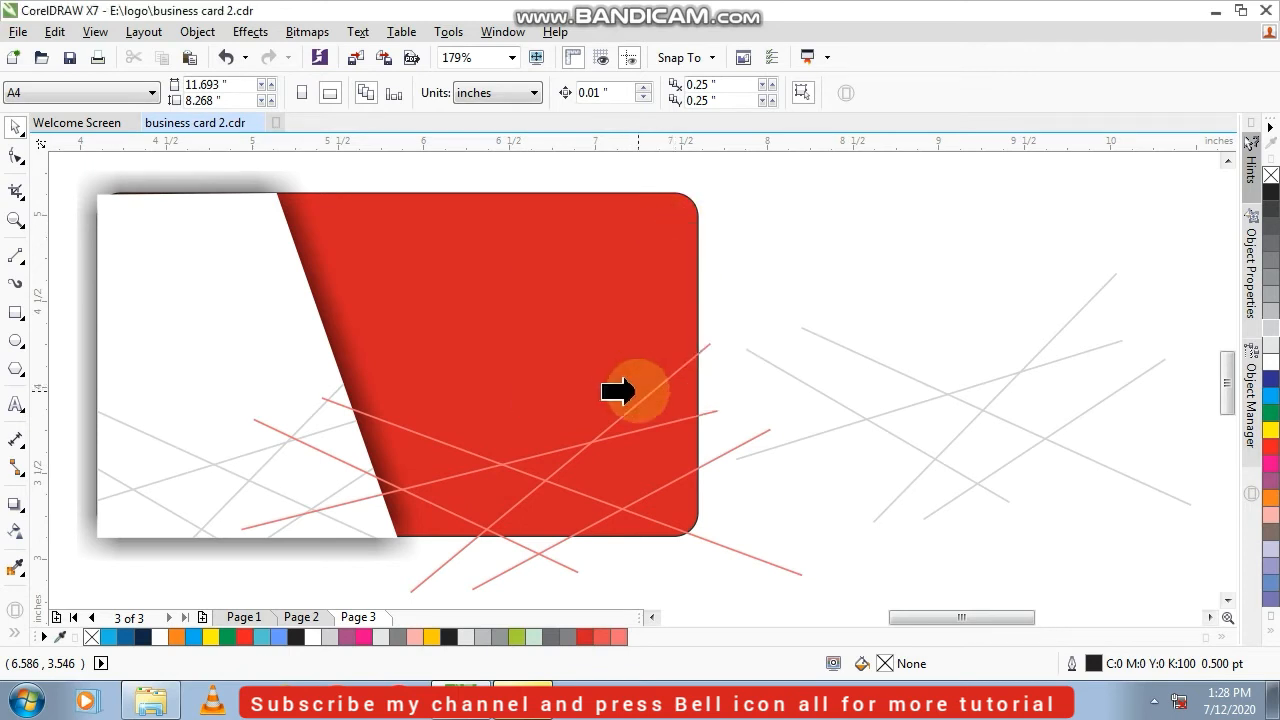
left_click(634, 392)
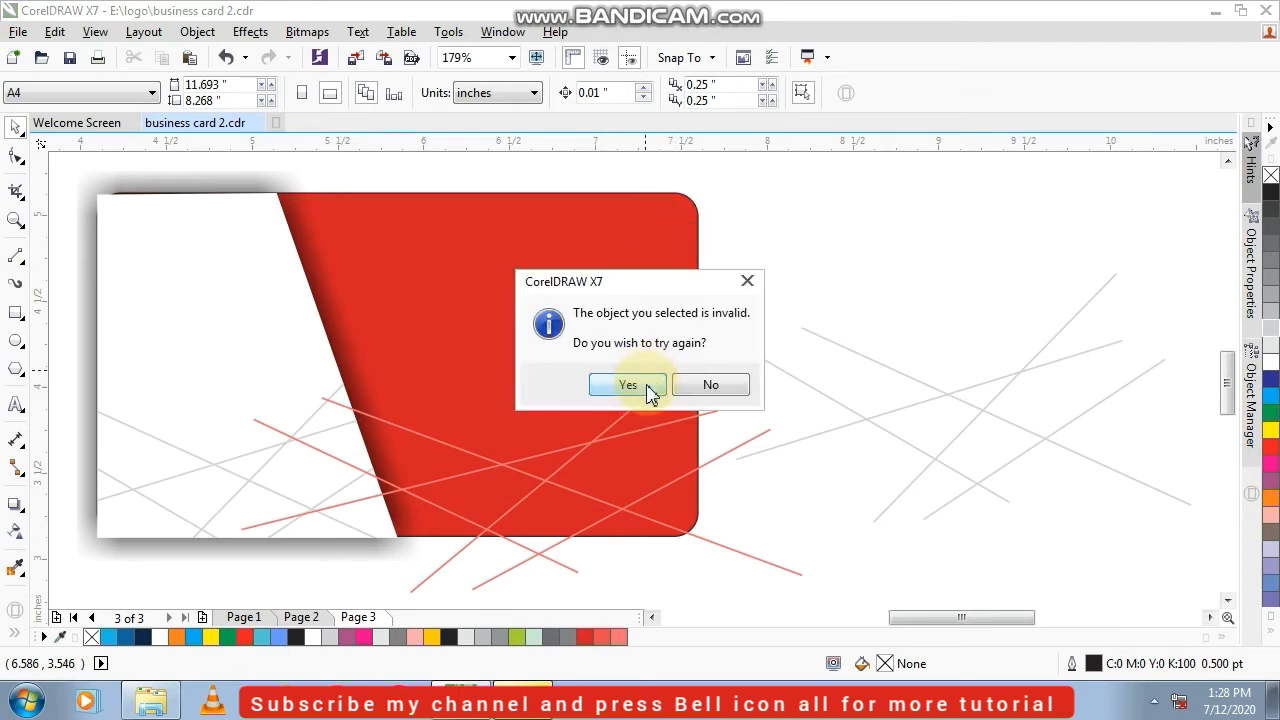
left_click(710, 385)
left_click(704, 350)
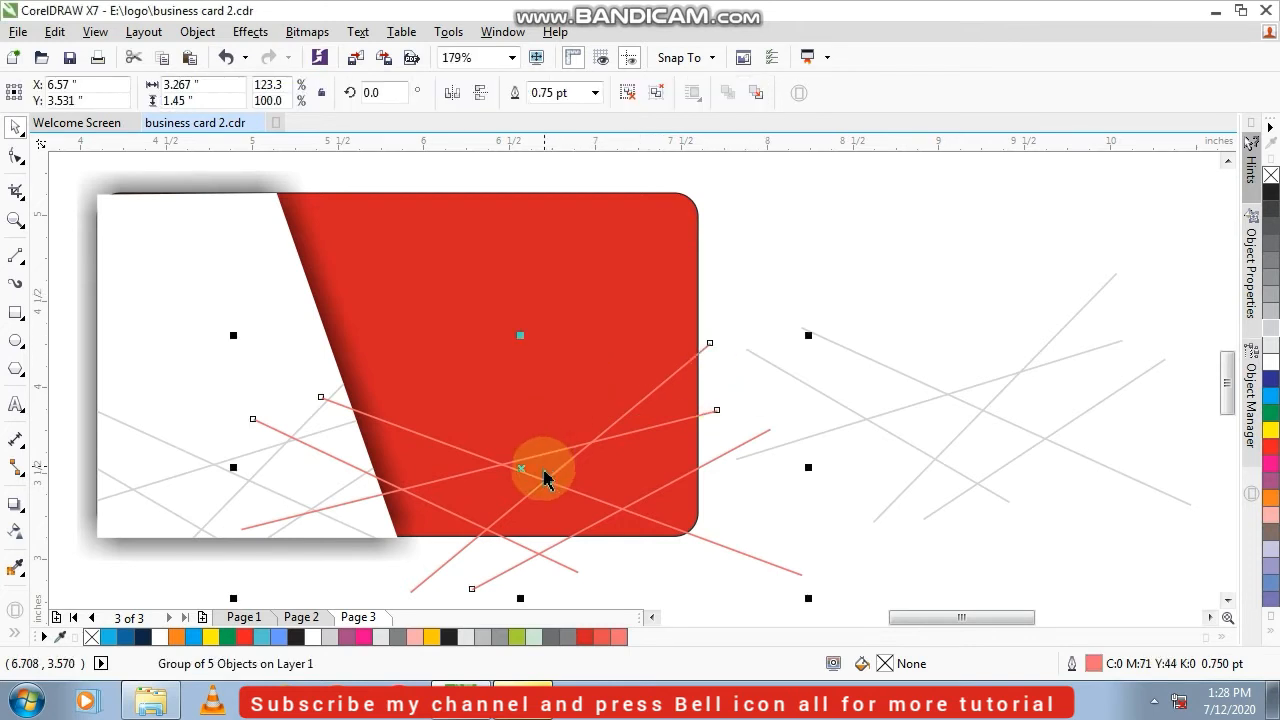
left_click(659, 229)
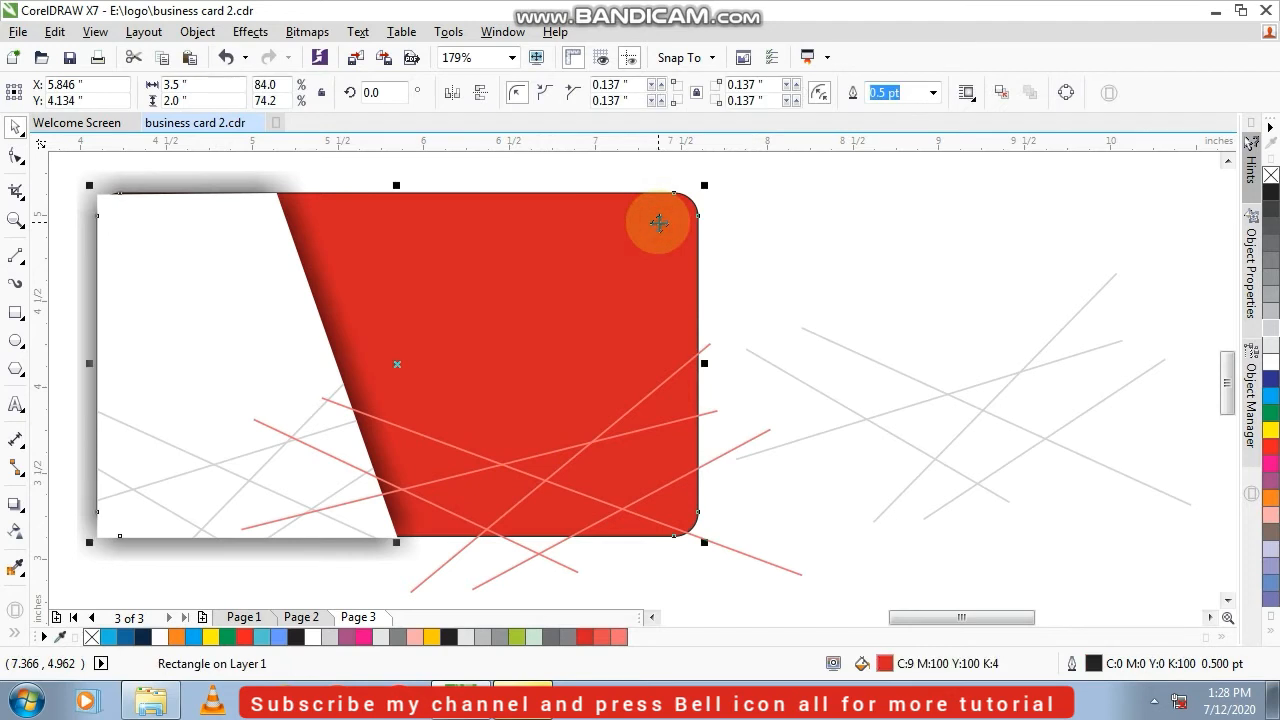
right_click(659, 223)
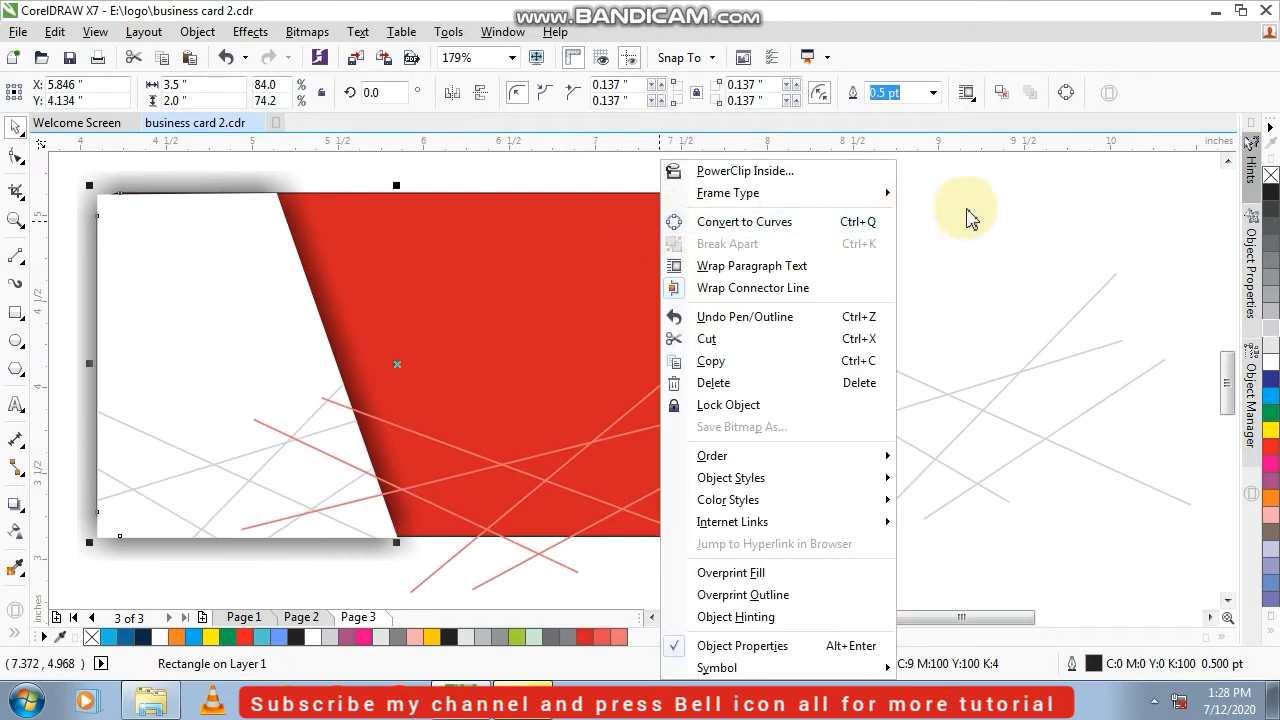
left_click(1002, 201)
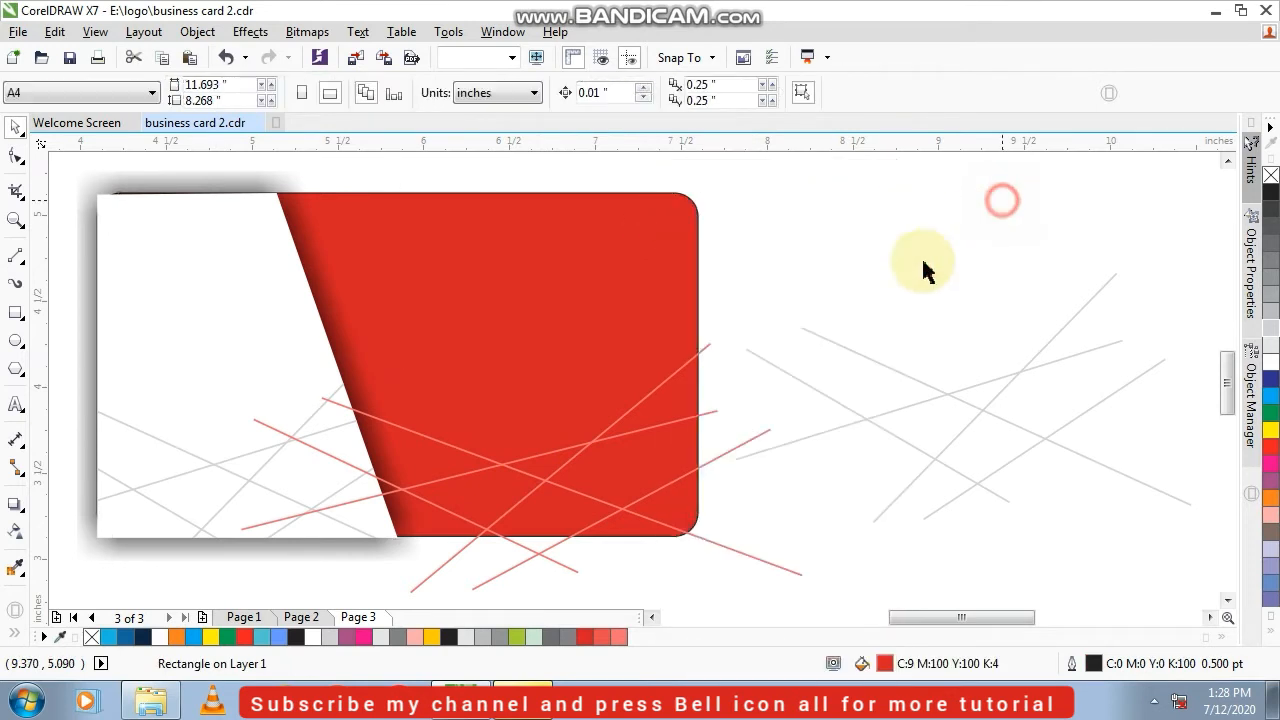
PowerClip the light red line group inside the red rounded rectangle
left_click(736, 455)
left_click_drag(728, 449, 1171, 310)
key("ctrl+z")
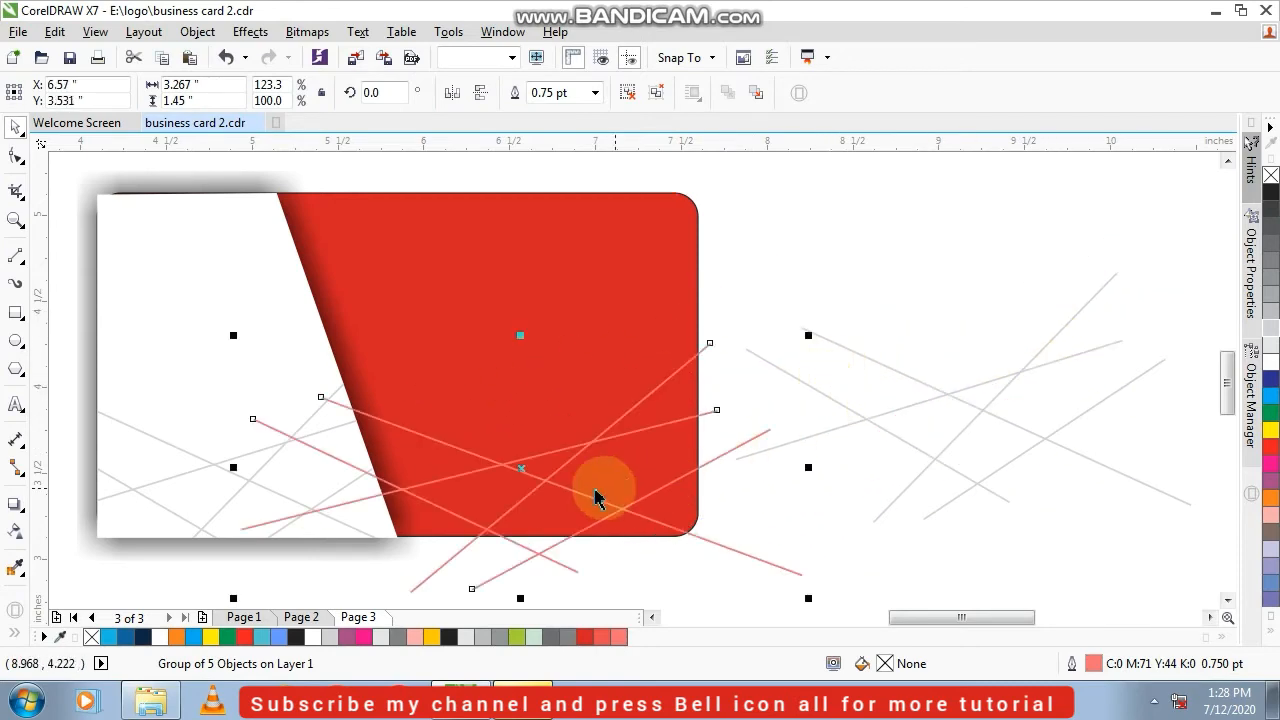
right_click(523, 471)
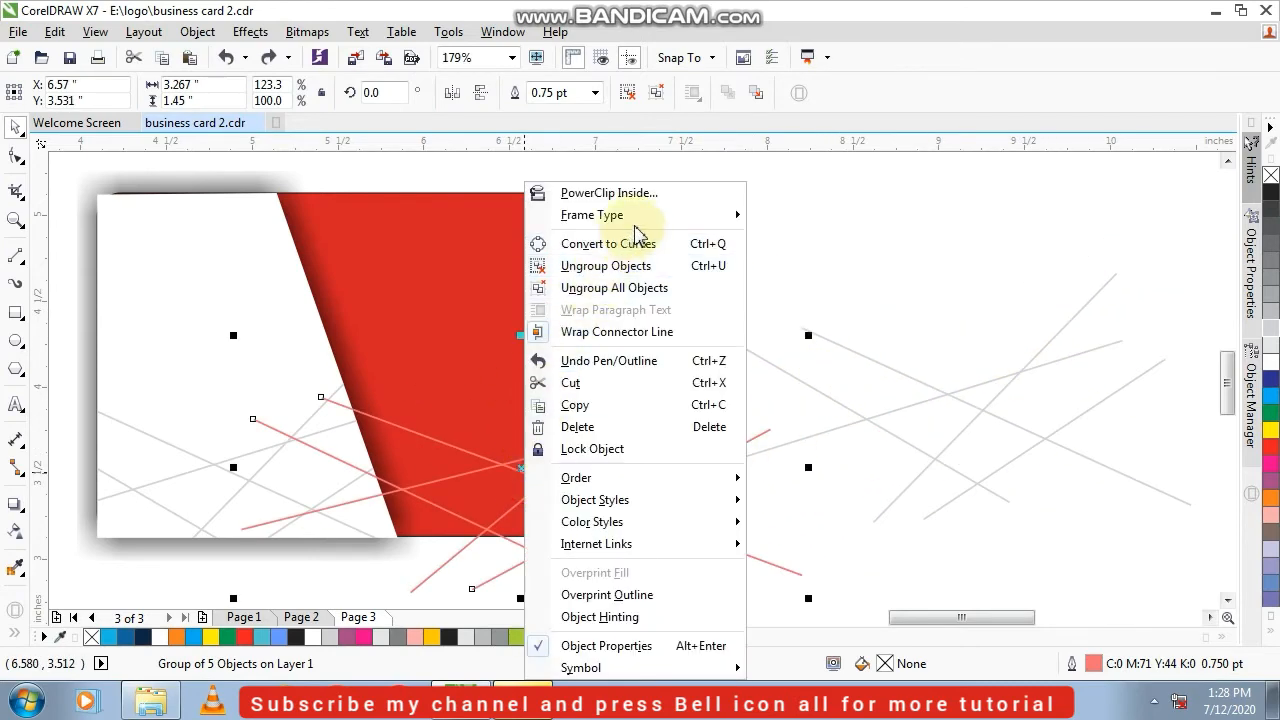
left_click(662, 192)
left_click(660, 192)
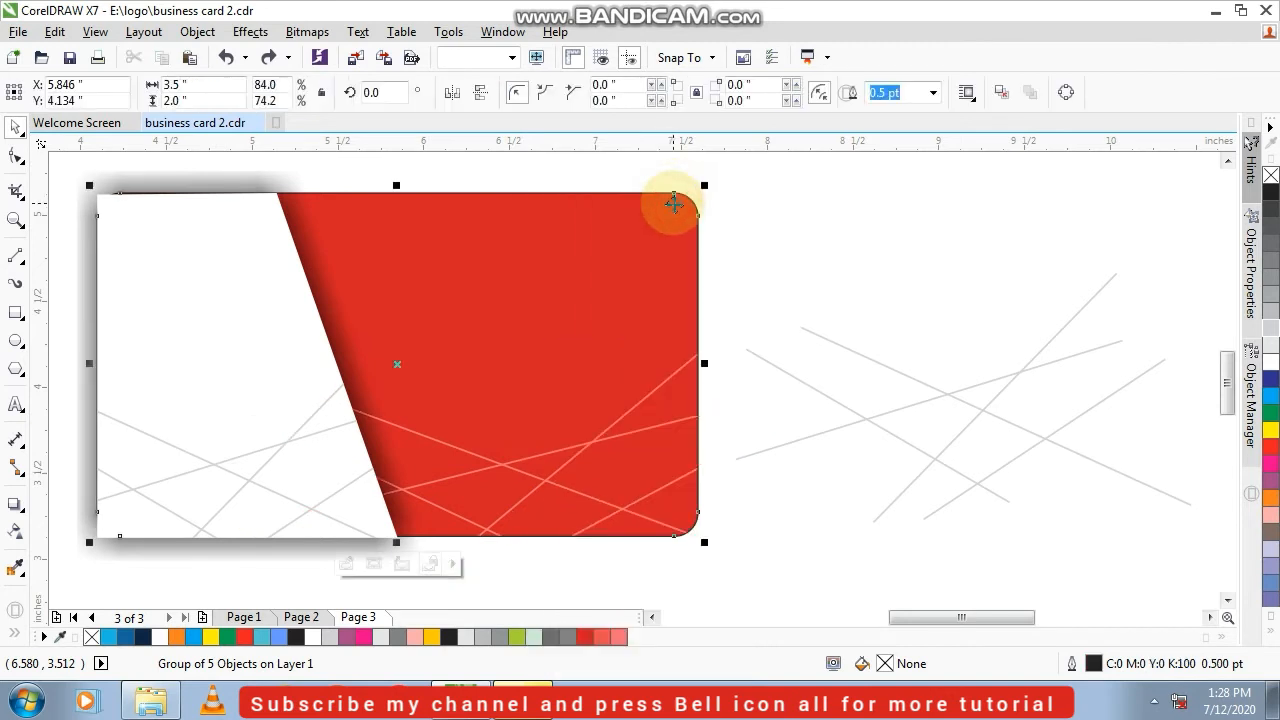
left_click(792, 234)
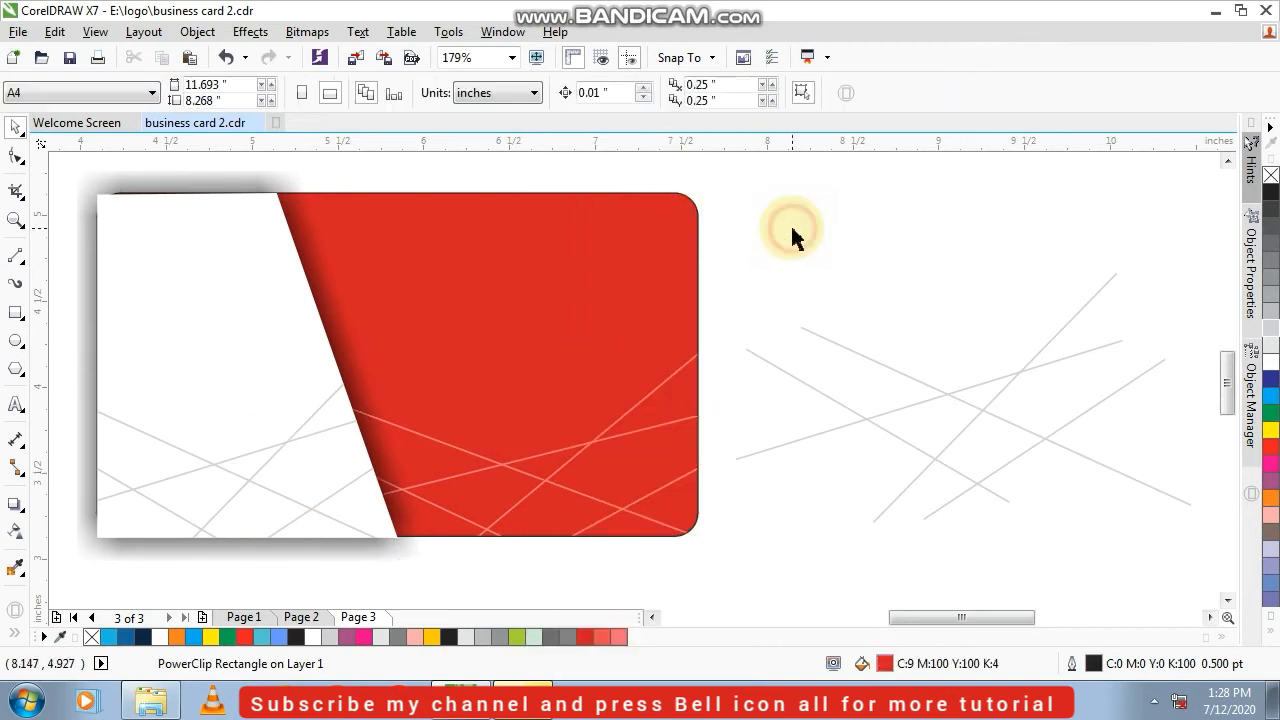
Delete the leftover grey line group beside the card
left_click(806, 388)
key("Delete")
left_click(631, 410)
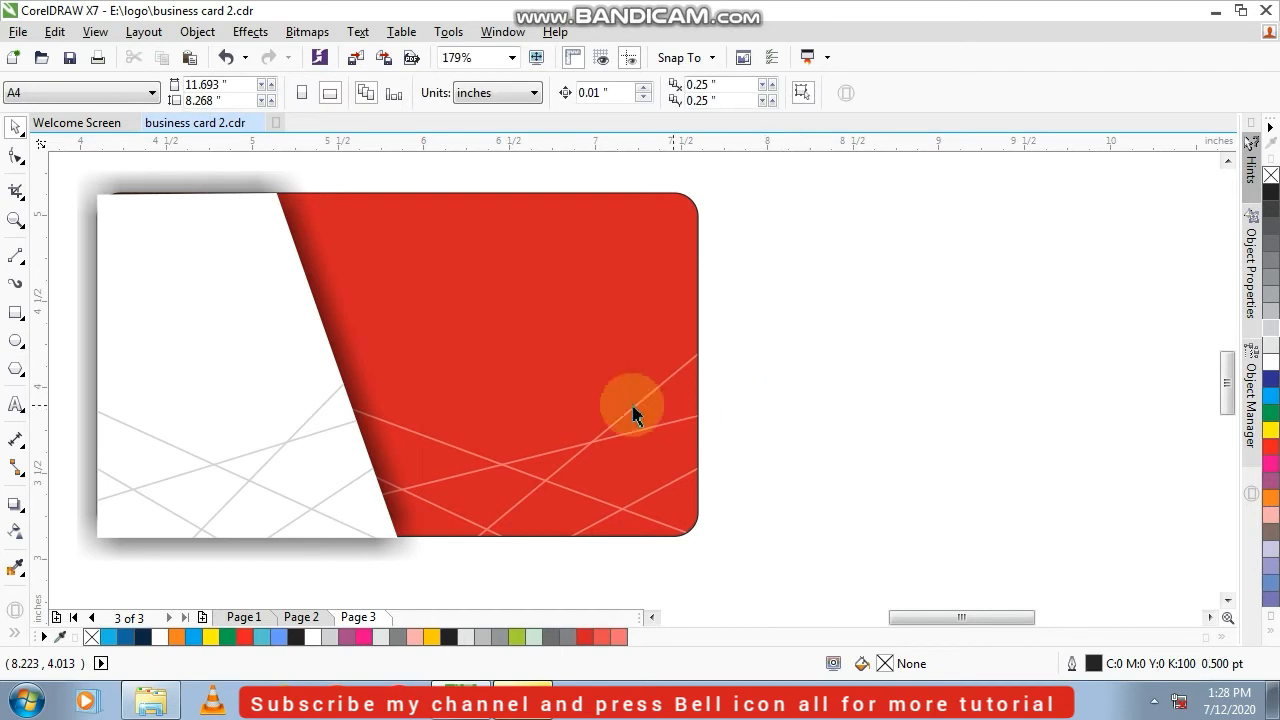
PowerClip the slanted white panel with its shadow inside the red rounded rectangle
left_click(258, 290)
right_click(256, 279)
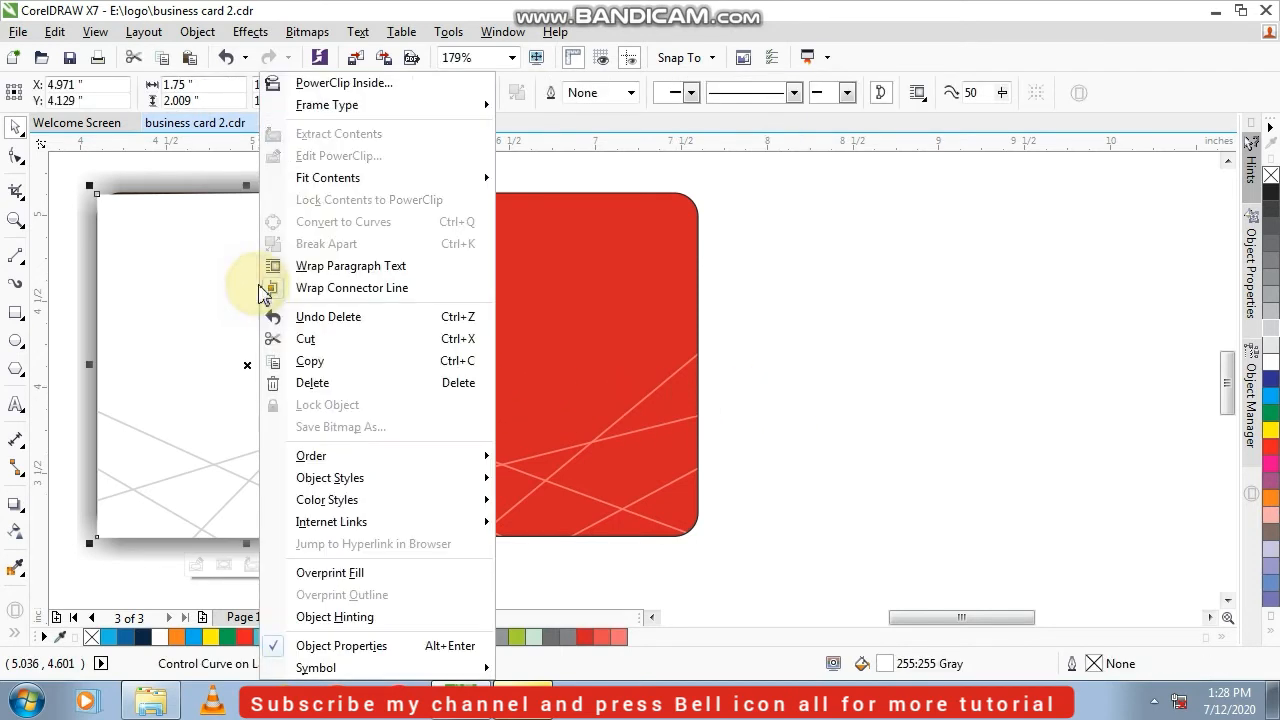
left_click(370, 82)
left_click(440, 222)
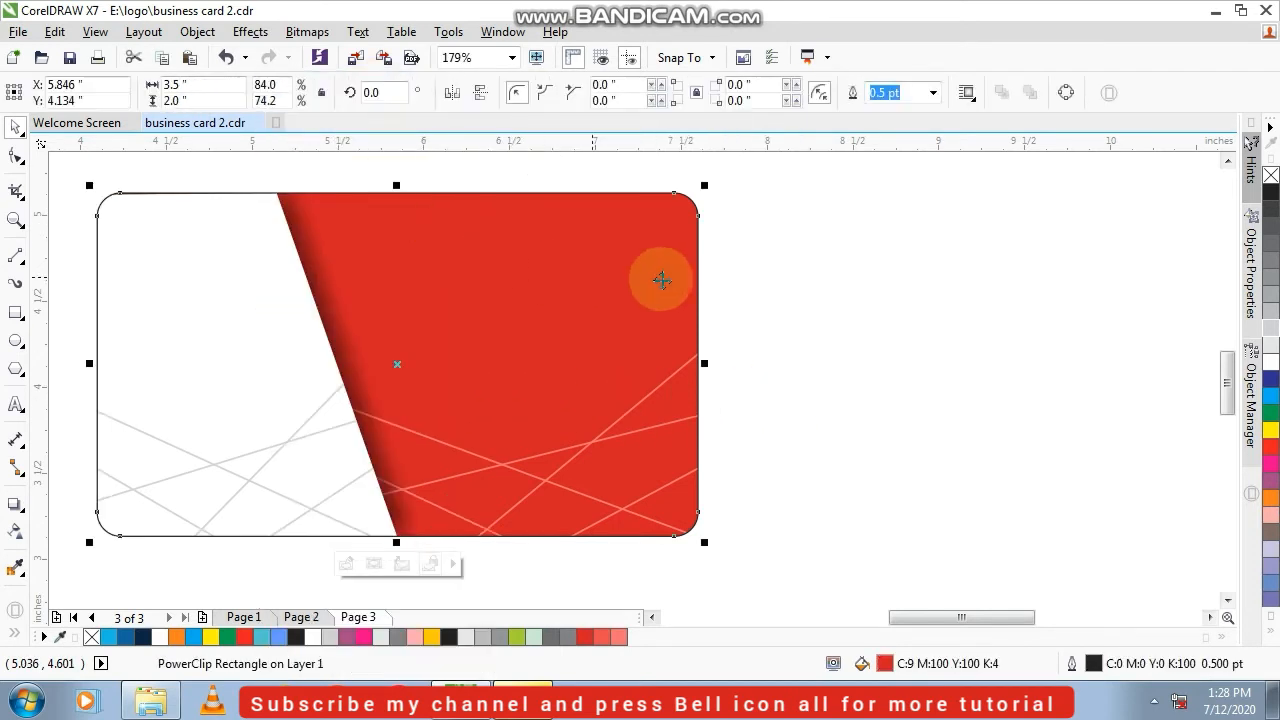
left_click(795, 249)
scroll(428, 286, "down", 2)
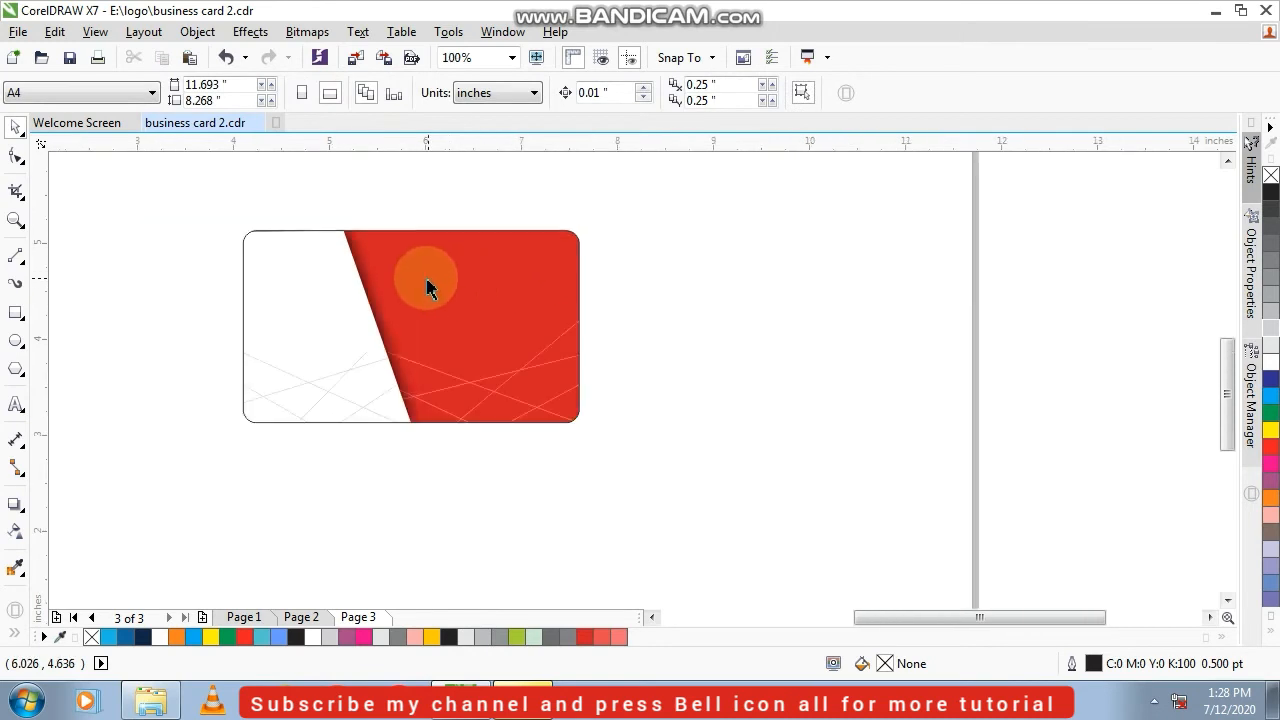
Edit the card's PowerClip contents and enlarge the white panel to about 1.78 × 2.04 inches so it extends past the rounded corner
scroll(266, 240, "up", 2)
left_click(266, 240)
right_click(266, 240)
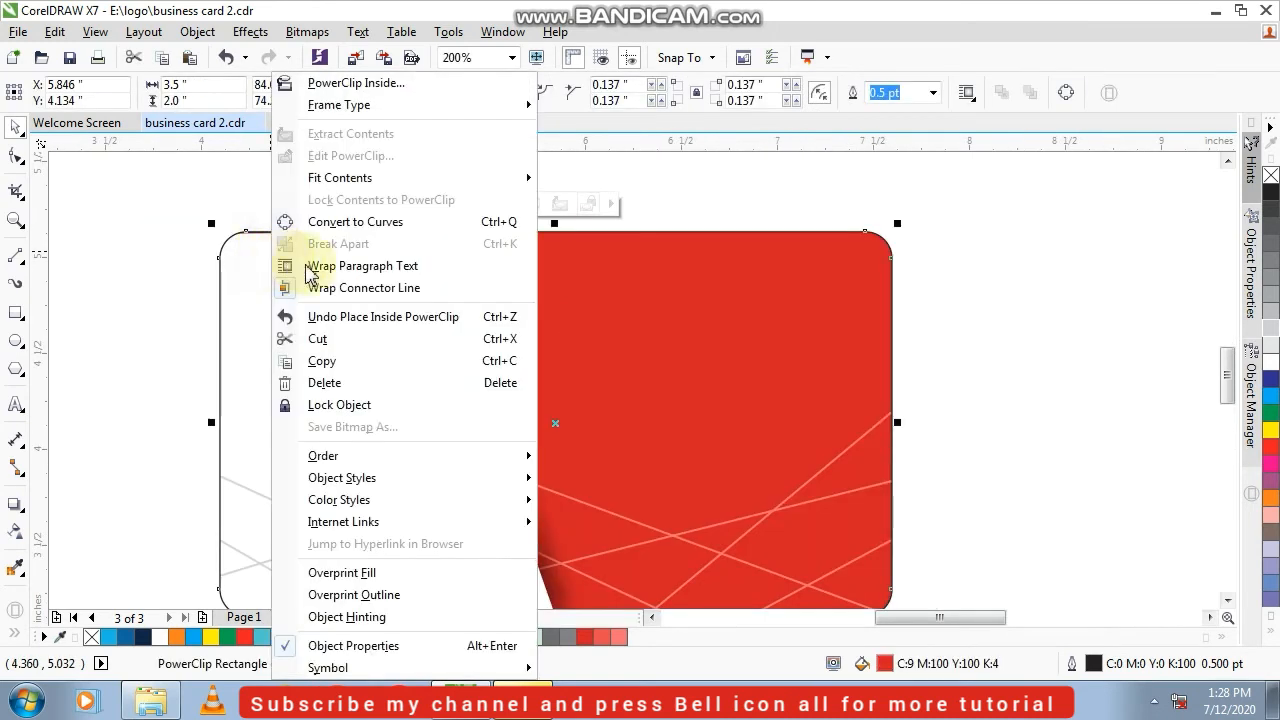
mouse_move(357, 107)
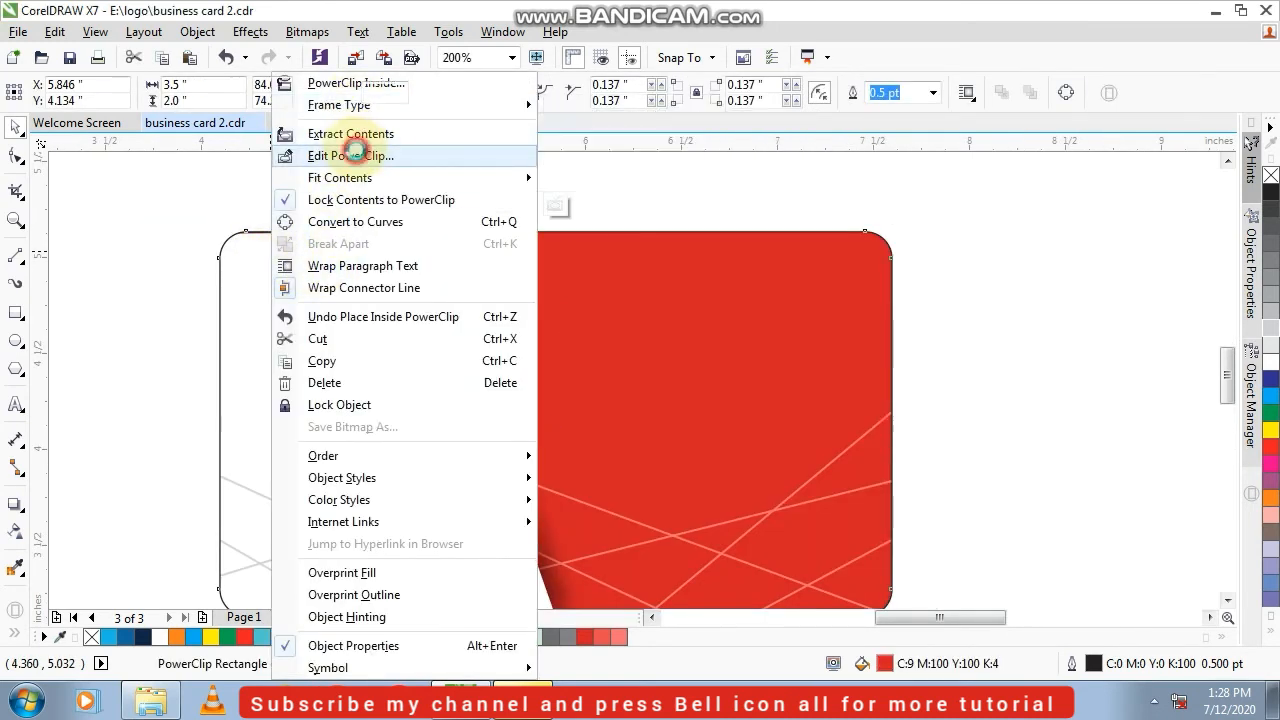
left_click(360, 157)
left_click(304, 260)
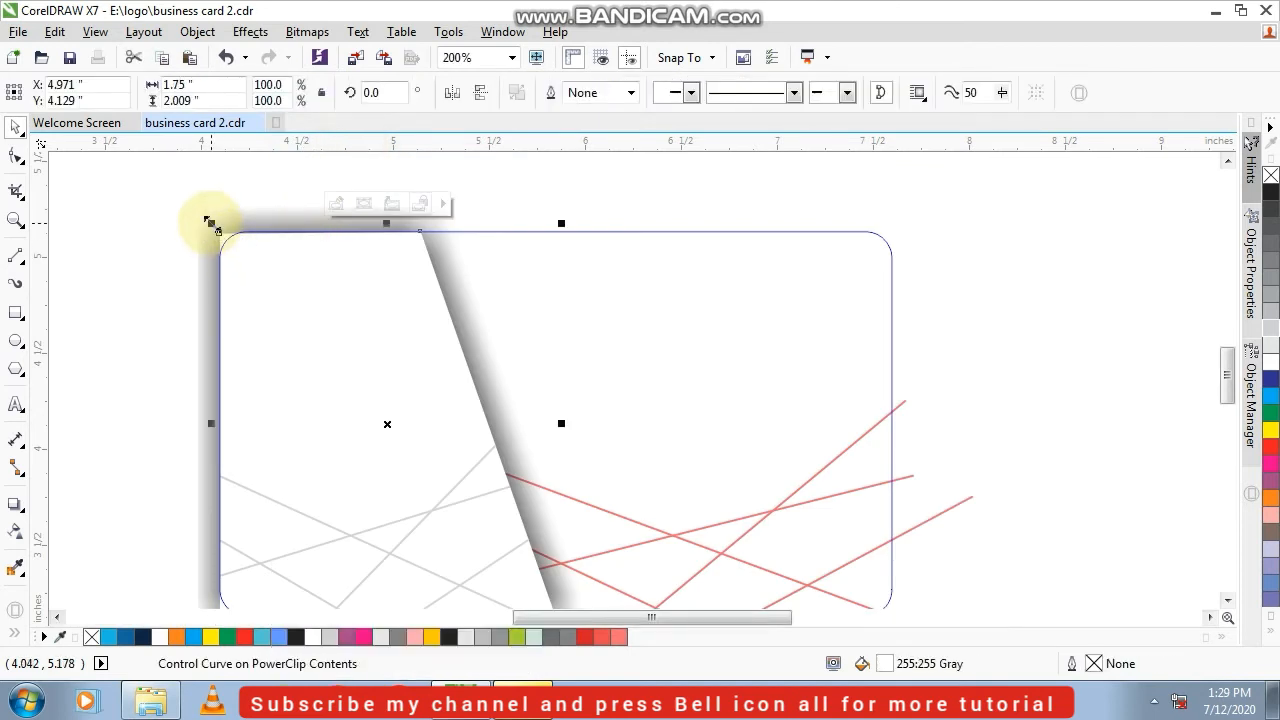
left_click_drag(209, 221, 202, 215)
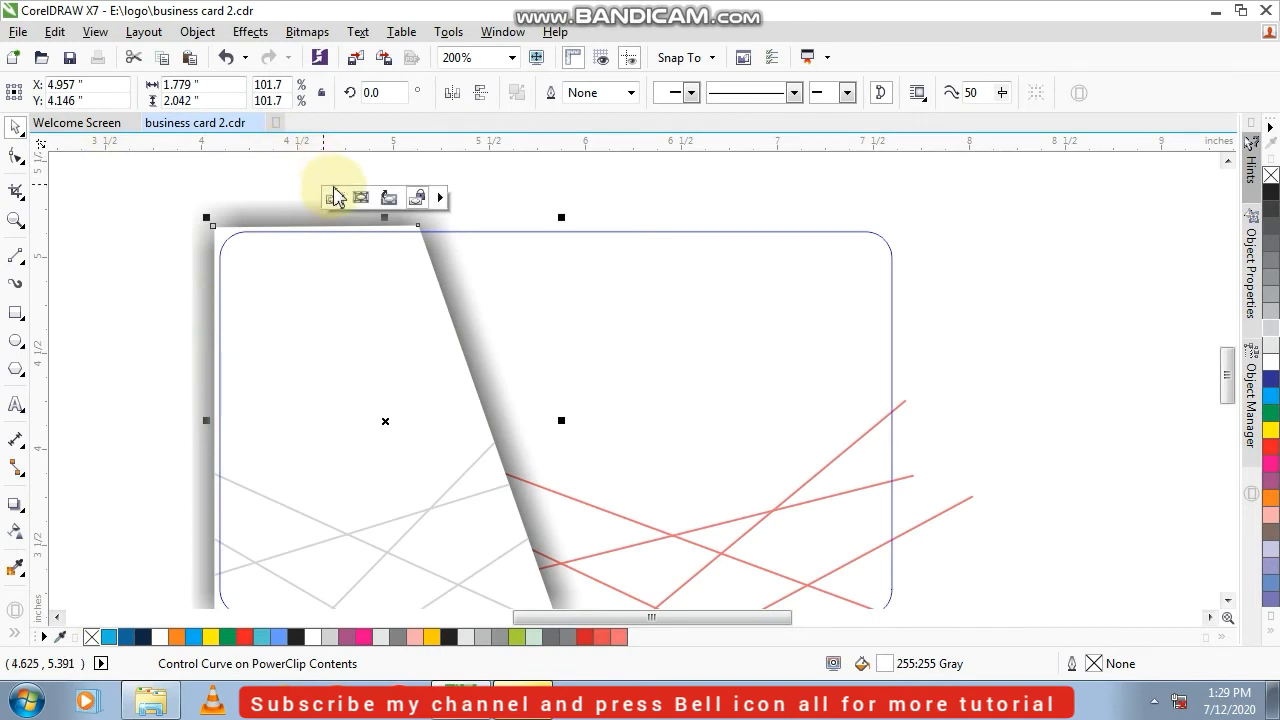
left_click(417, 197)
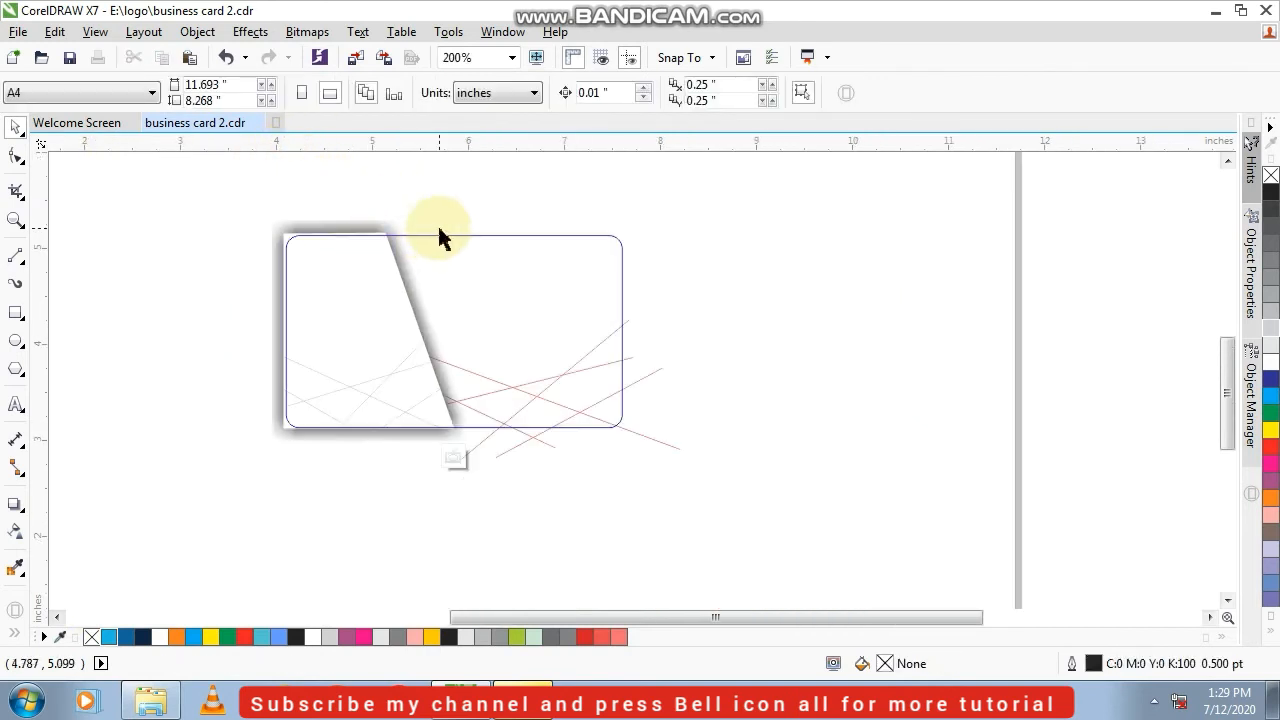
left_click(453, 458)
left_click(270, 504)
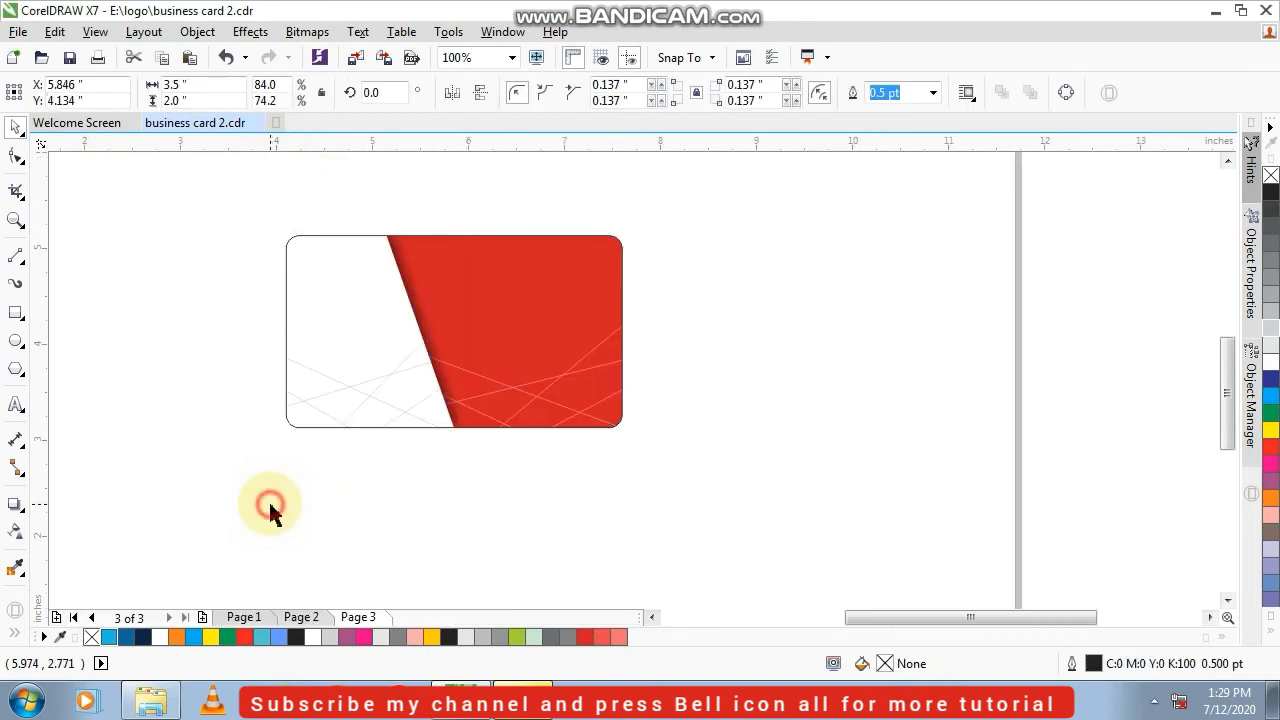
Transfer all contact texts, icons, the company name and the logo from page 2 to page 3, below the card
key("F4")
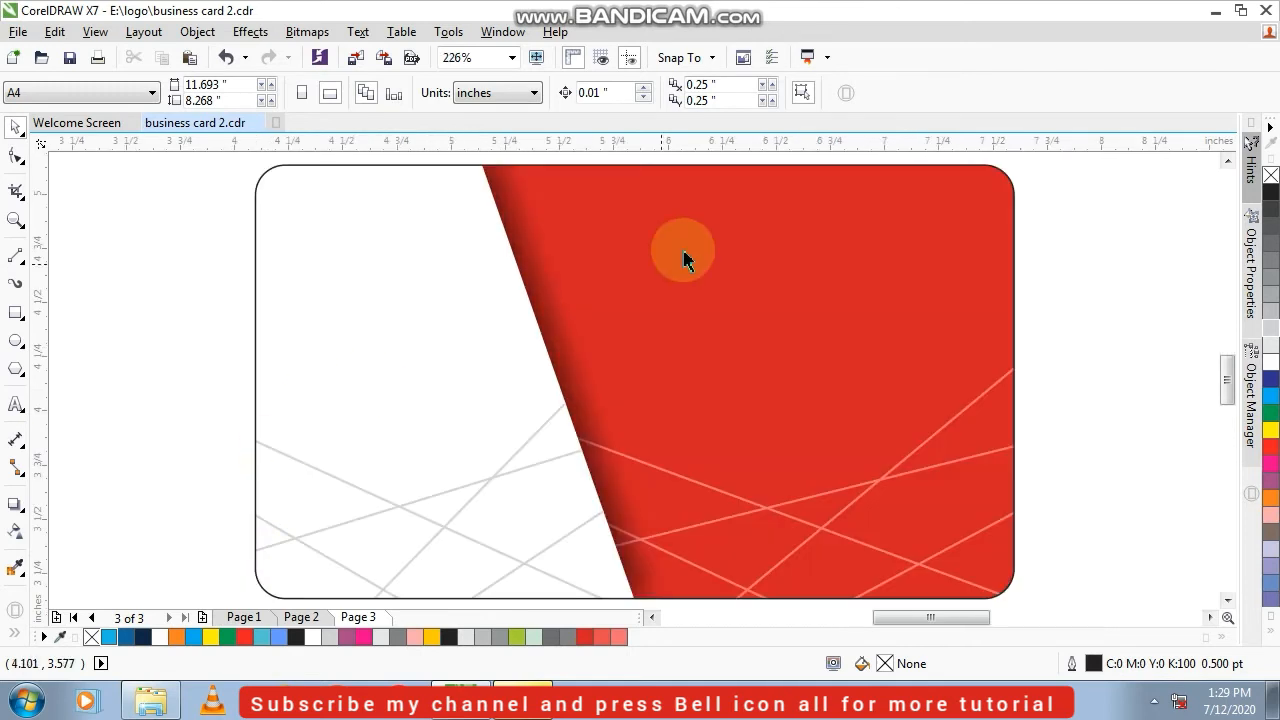
scroll(553, 305, "down", 3)
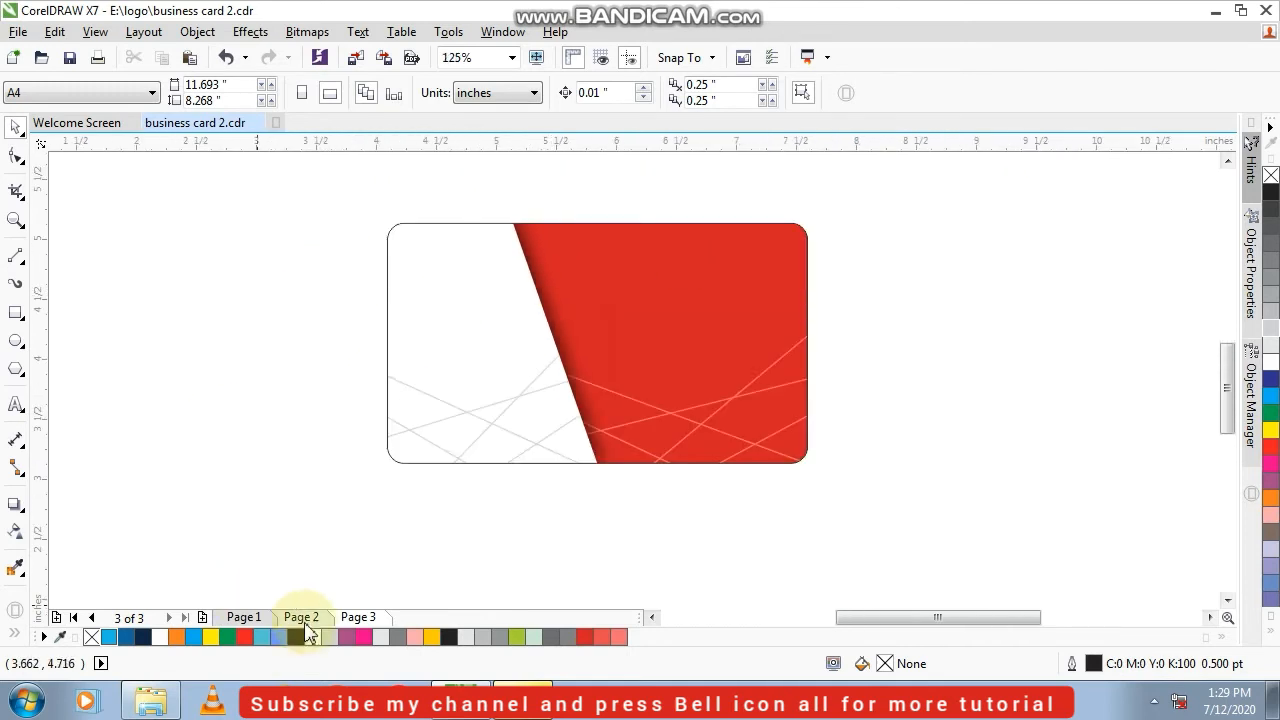
left_click(312, 618)
left_click_drag(992, 228, 331, 569)
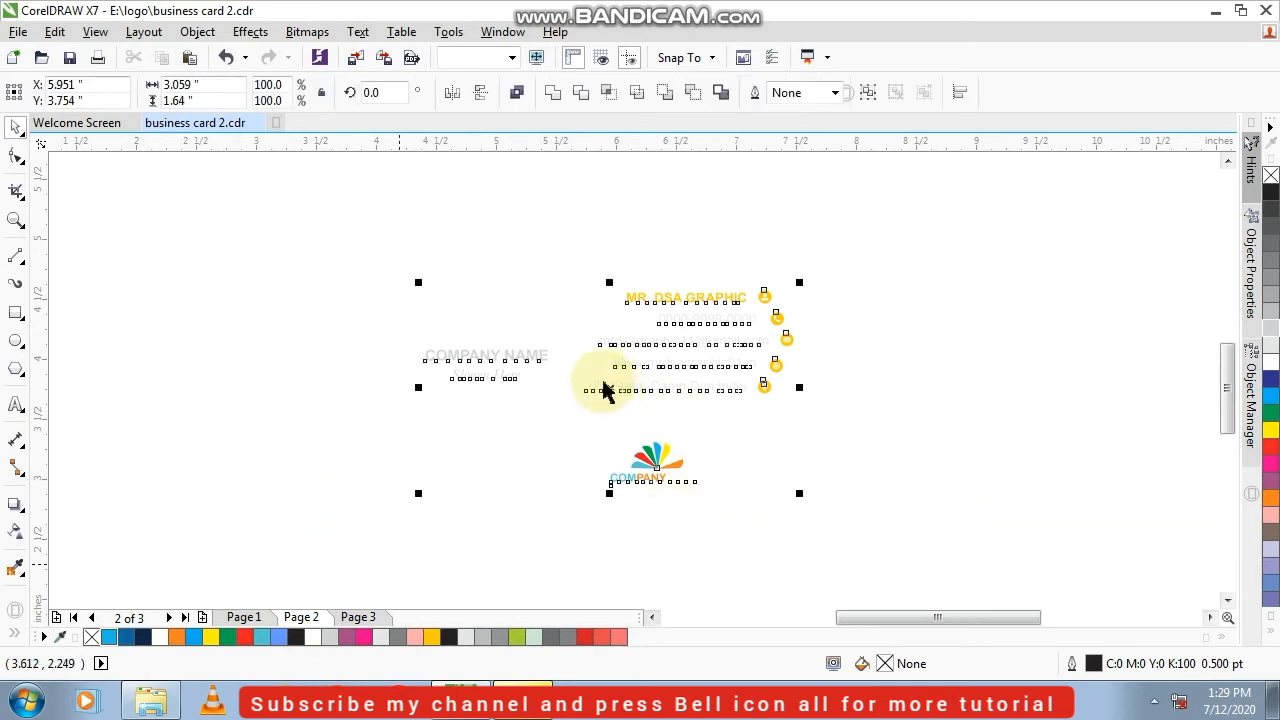
scroll(451, 360, "down", 2)
left_click(266, 280)
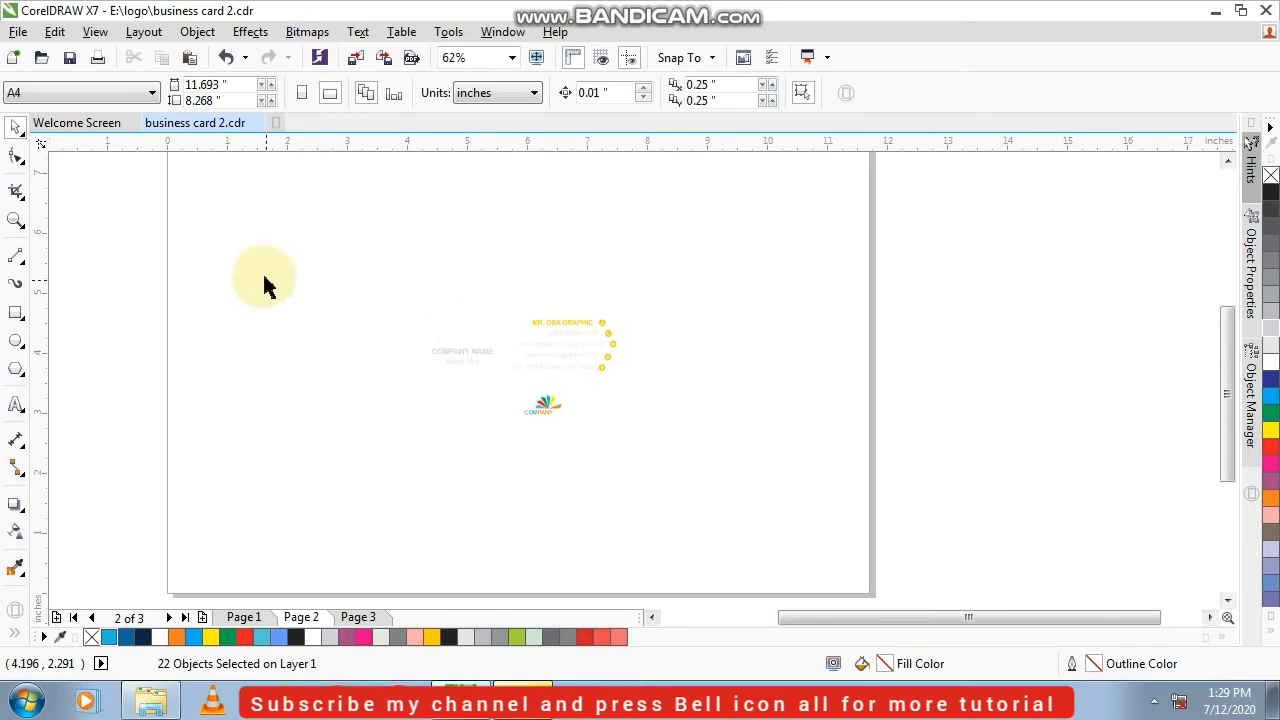
left_click_drag(318, 266, 846, 557)
left_click_drag(529, 366, 548, 458)
left_click(745, 450)
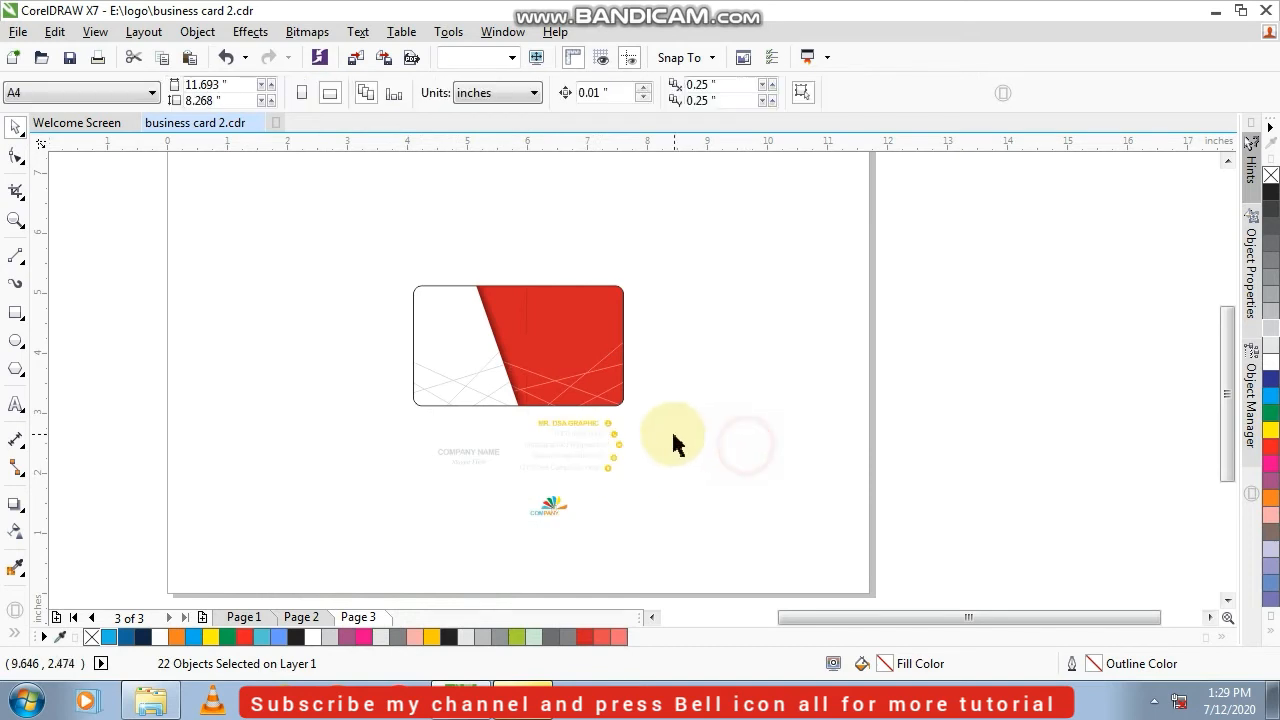
Align the yellow contact icons below the card to their right edges
scroll(672, 432, "up", 3)
scroll(688, 350, "down", 2)
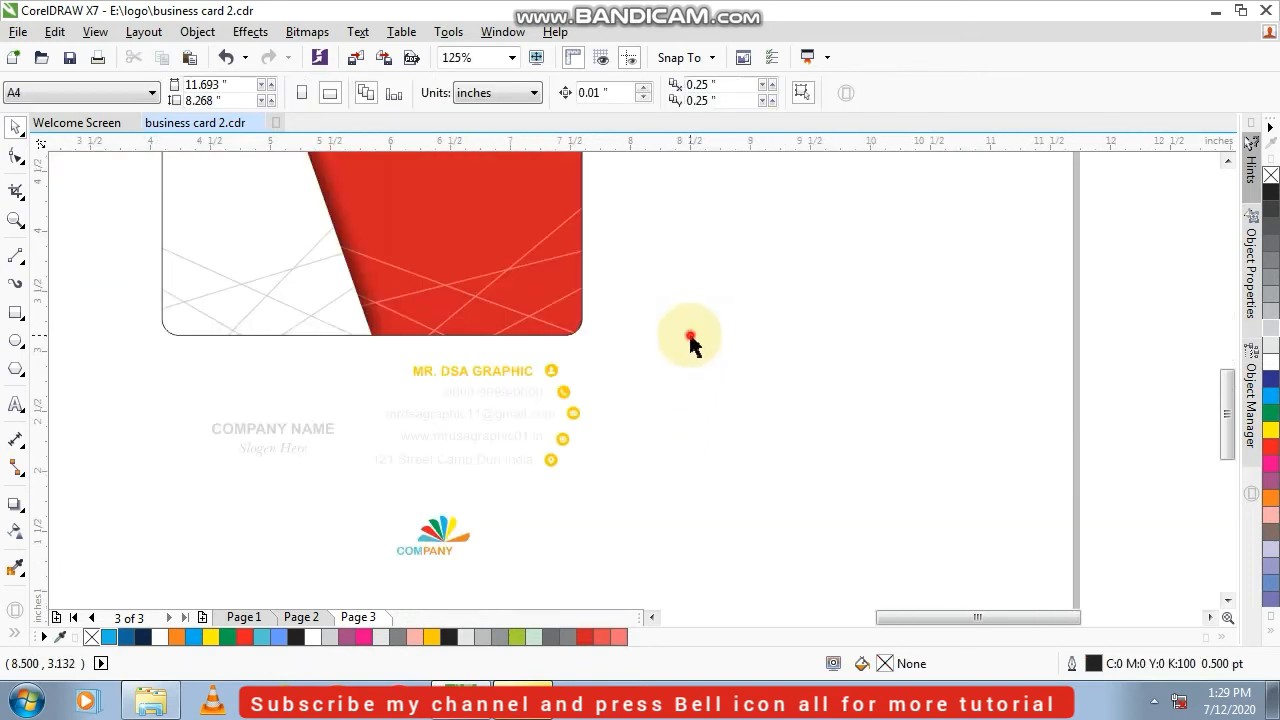
left_click_drag(690, 338, 536, 513)
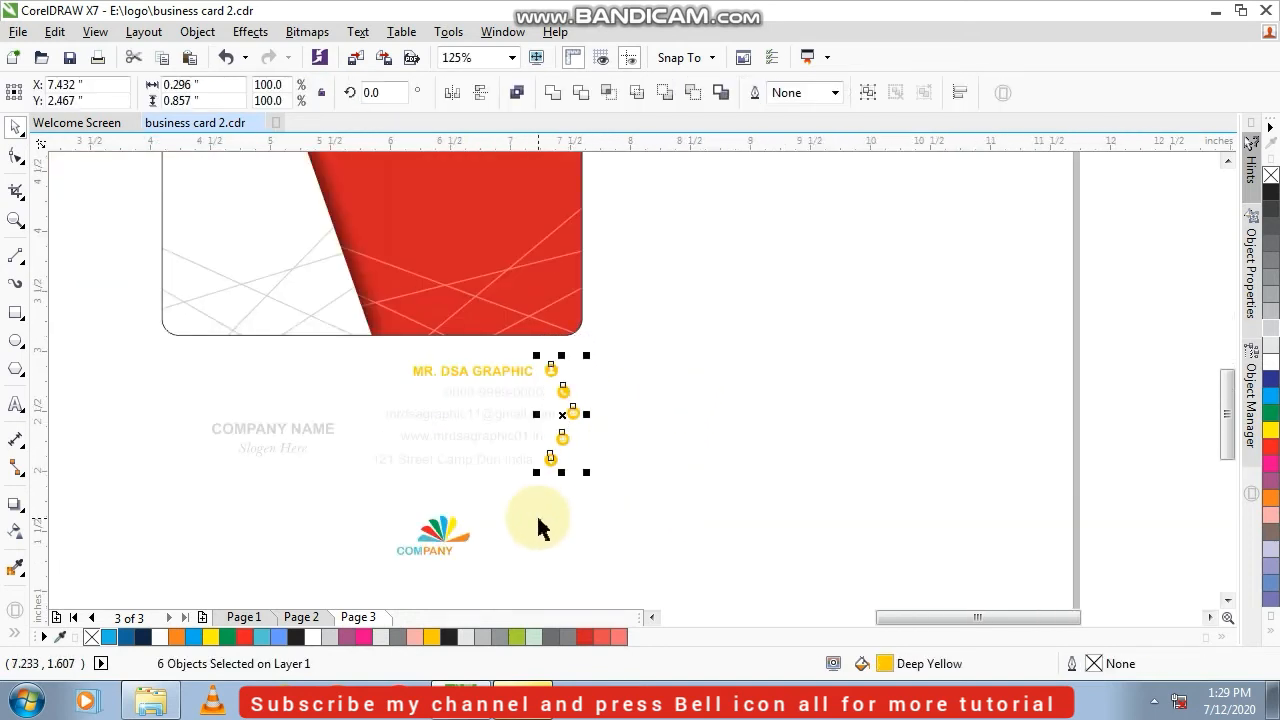
key("r")
Move the column of contact icons onto the red area, near the card's upper right edge
scroll(572, 443, "down", 2)
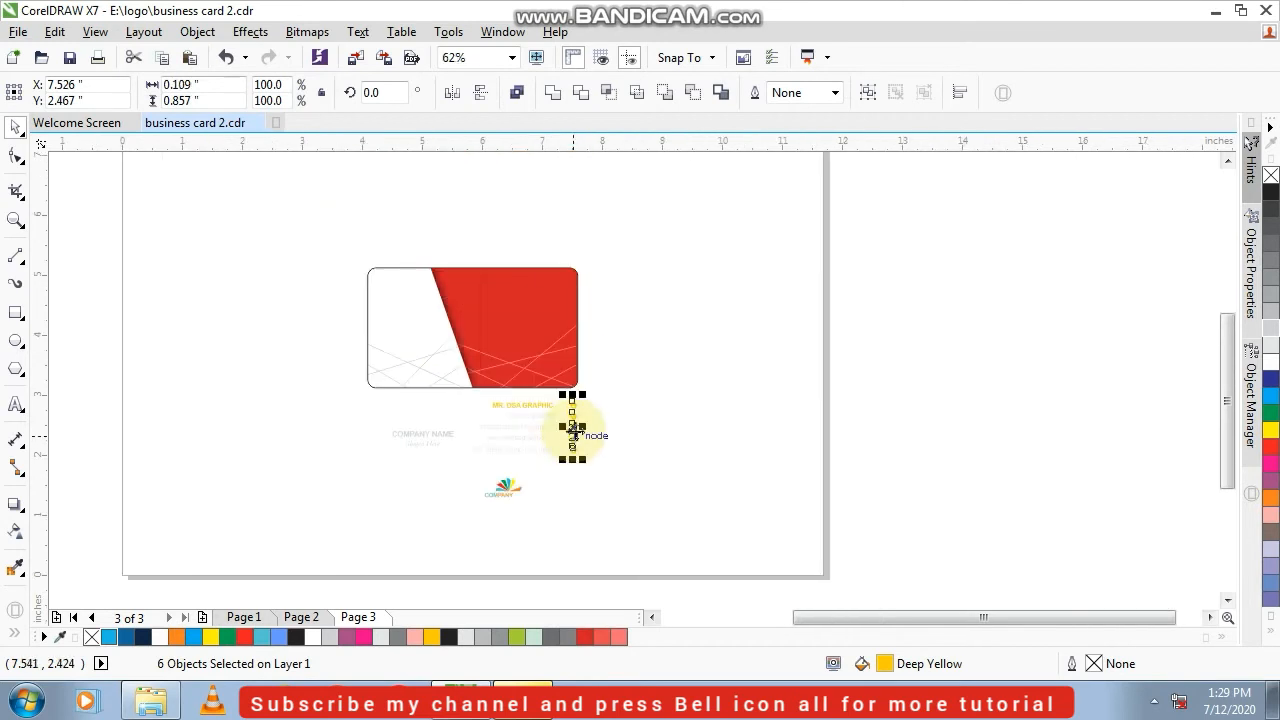
left_click_drag(572, 428, 566, 298)
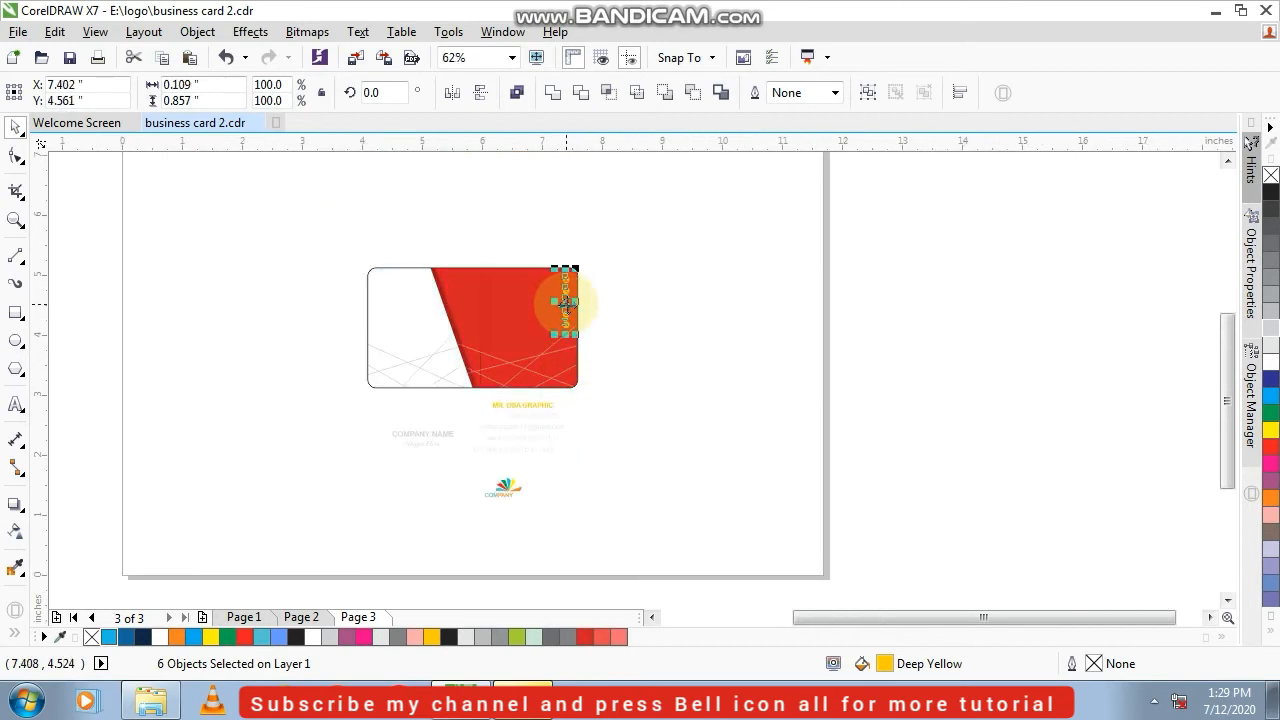
scroll(566, 292, "up", 4)
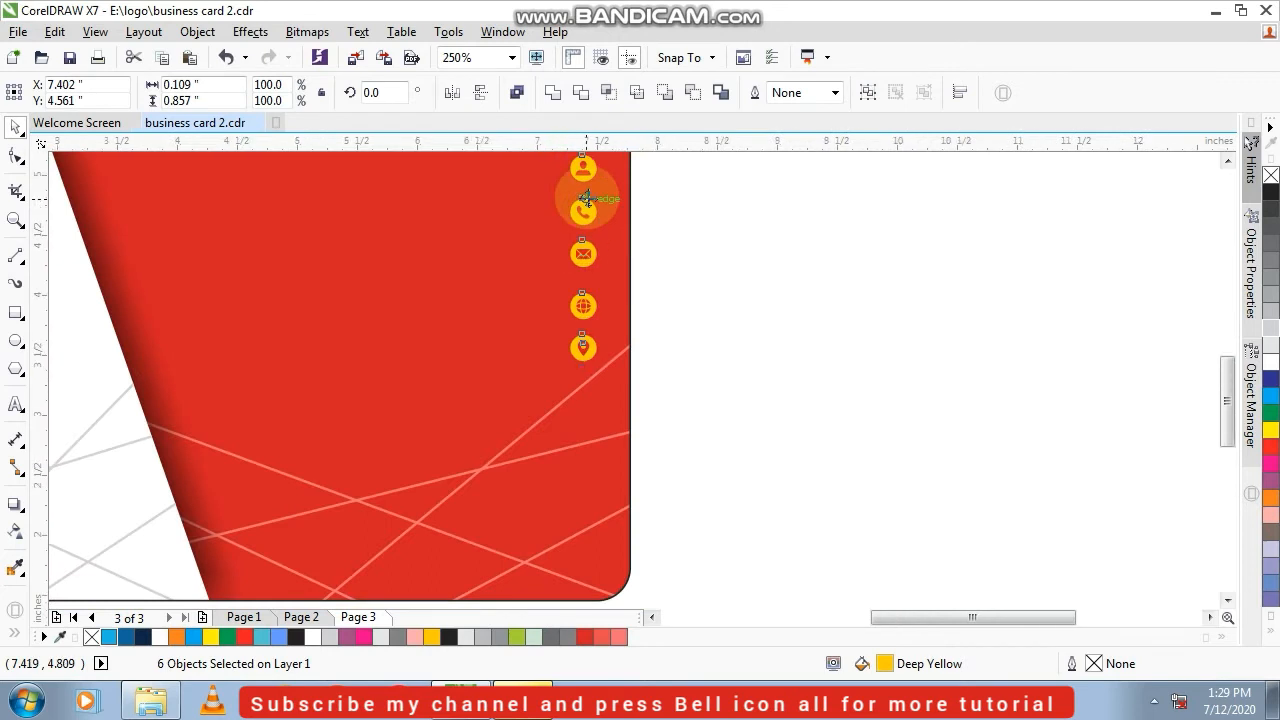
scroll(586, 200, "down", 2)
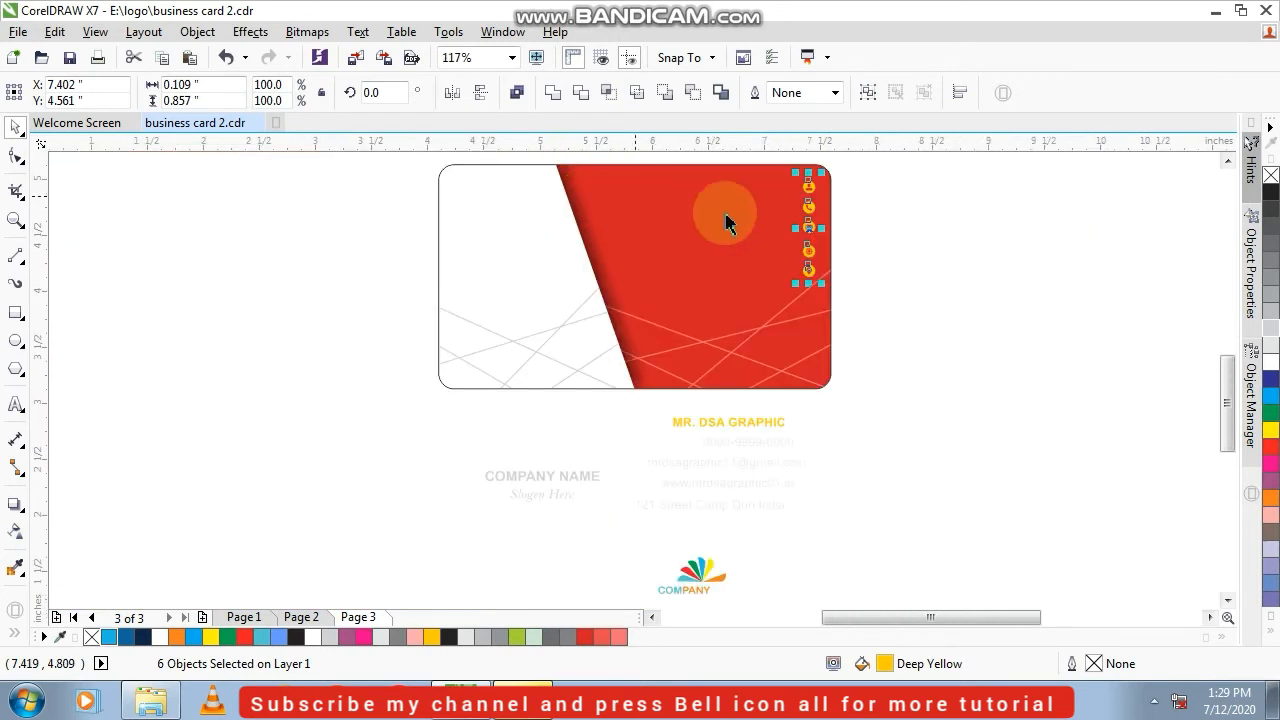
scroll(840, 168, "up", 2)
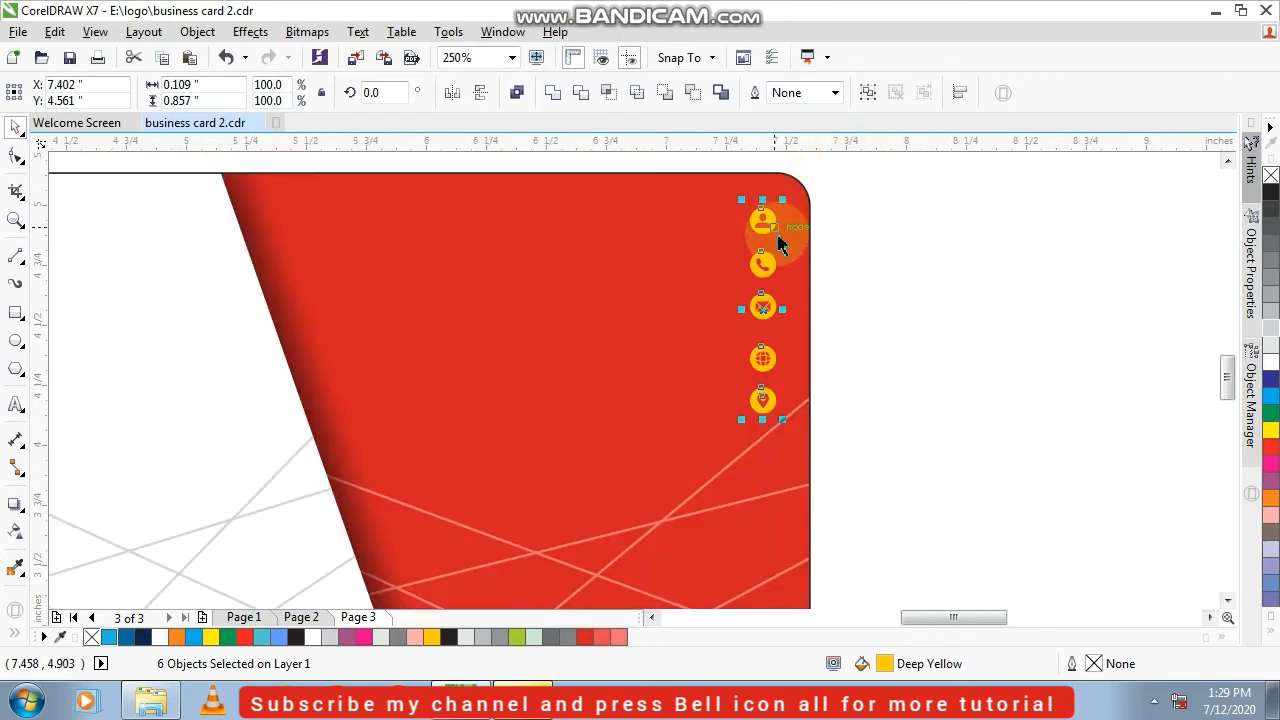
left_click(890, 247)
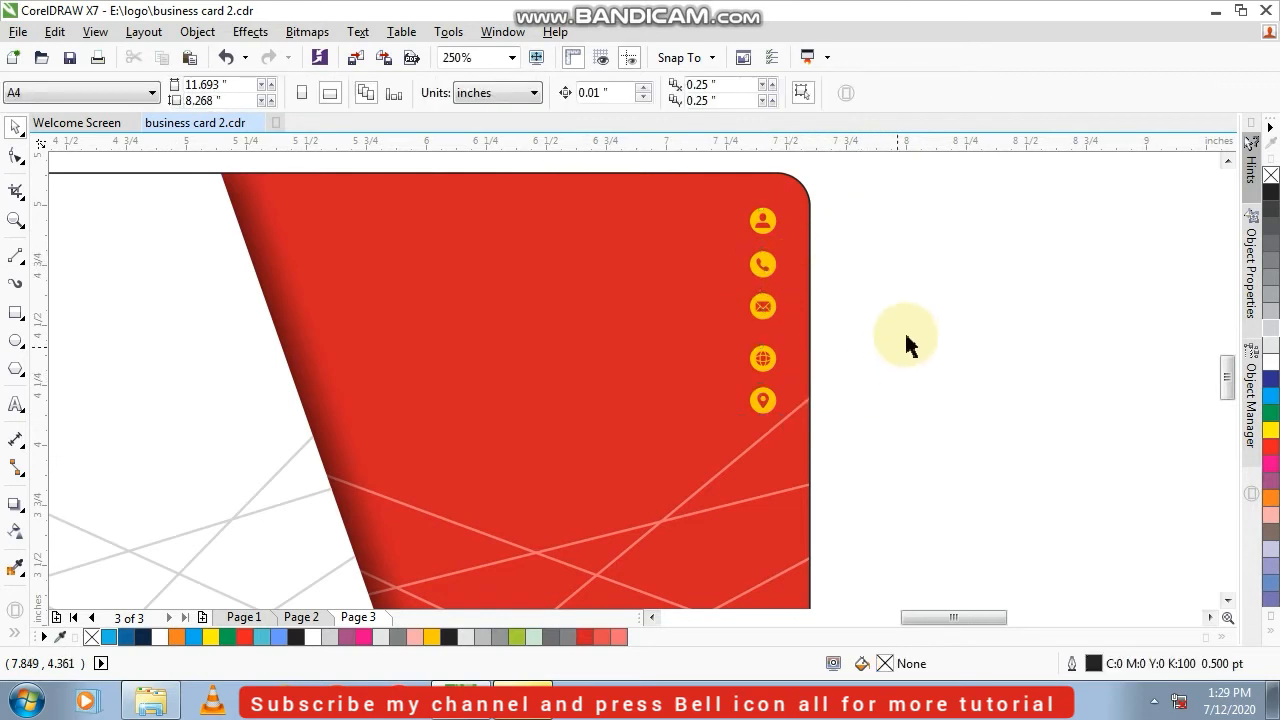
Tighten the icon column by moving the website and location icons up and the person and phone icons down
left_click_drag(842, 390, 708, 443)
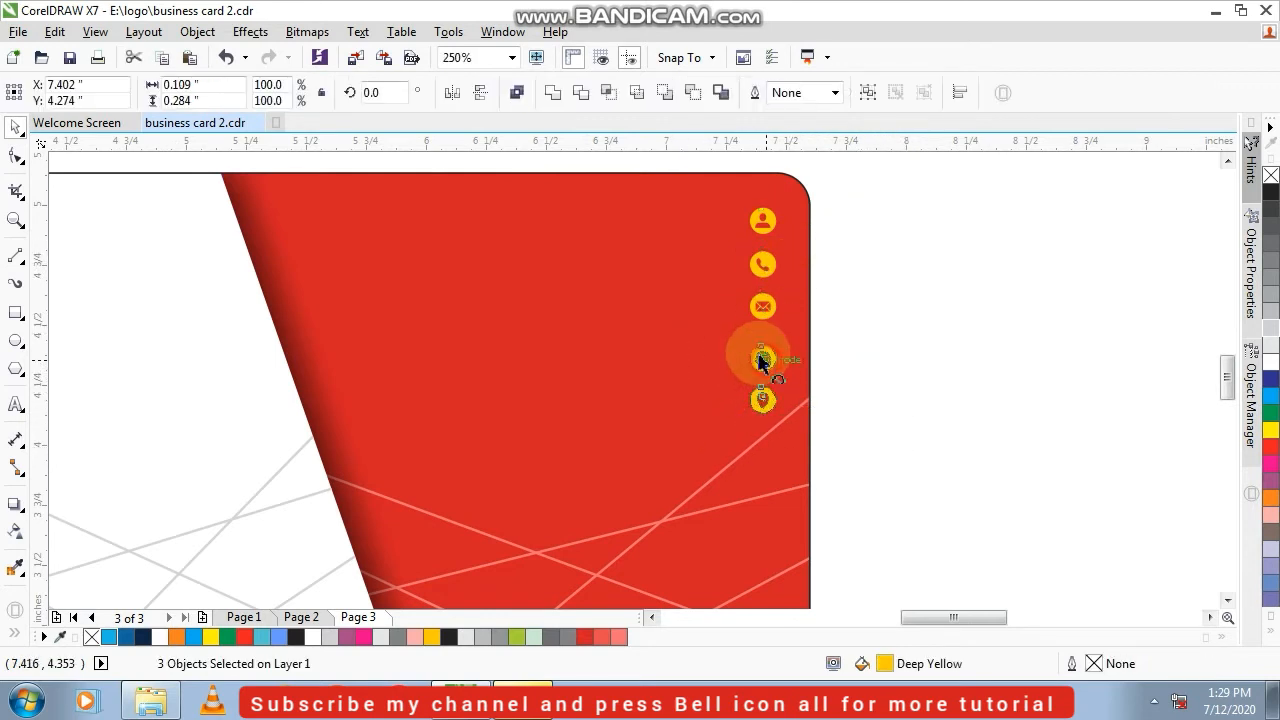
left_click_drag(763, 363, 762, 343)
left_click_drag(931, 160, 762, 229)
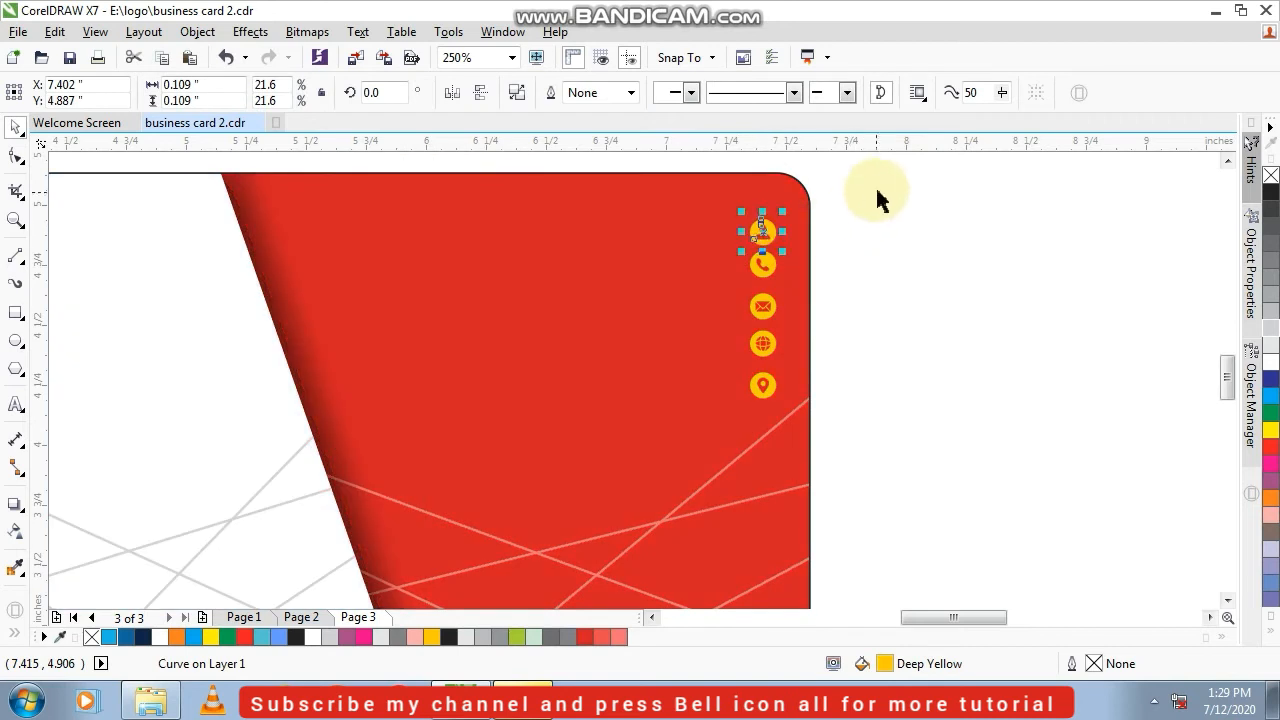
left_click_drag(876, 199, 714, 297)
left_click_drag(762, 260, 765, 273)
left_click_drag(958, 182, 648, 455)
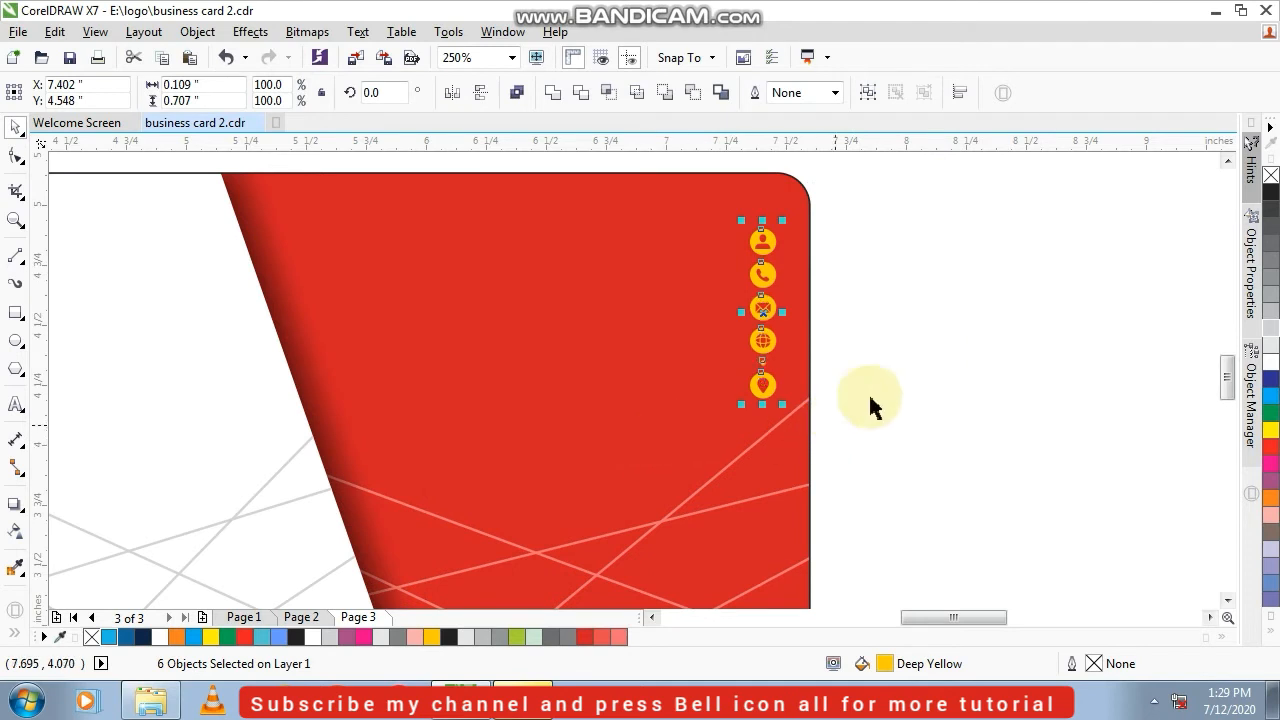
left_click(931, 307)
key("ctrl+z")
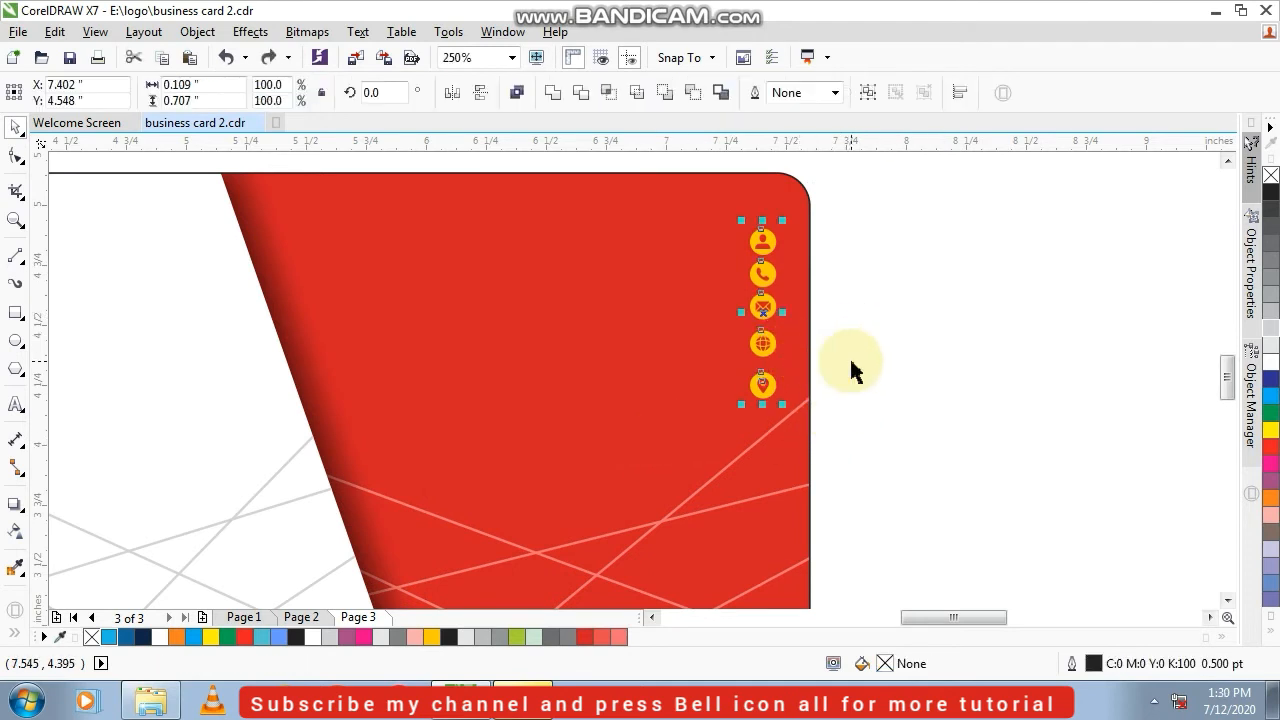
Group the location pin with its circle, and distribute the five contact icons evenly in the vertical direction
left_click_drag(888, 355, 697, 443)
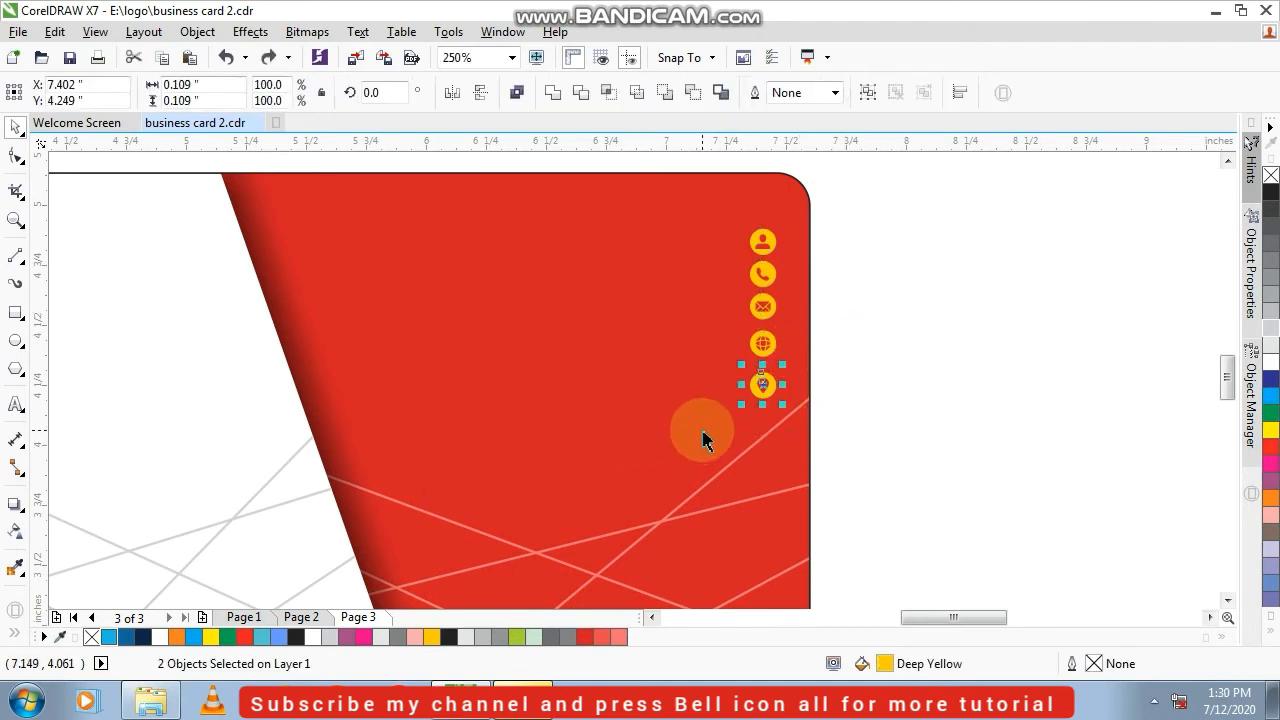
key("ctrl+g")
left_click_drag(909, 194, 686, 480)
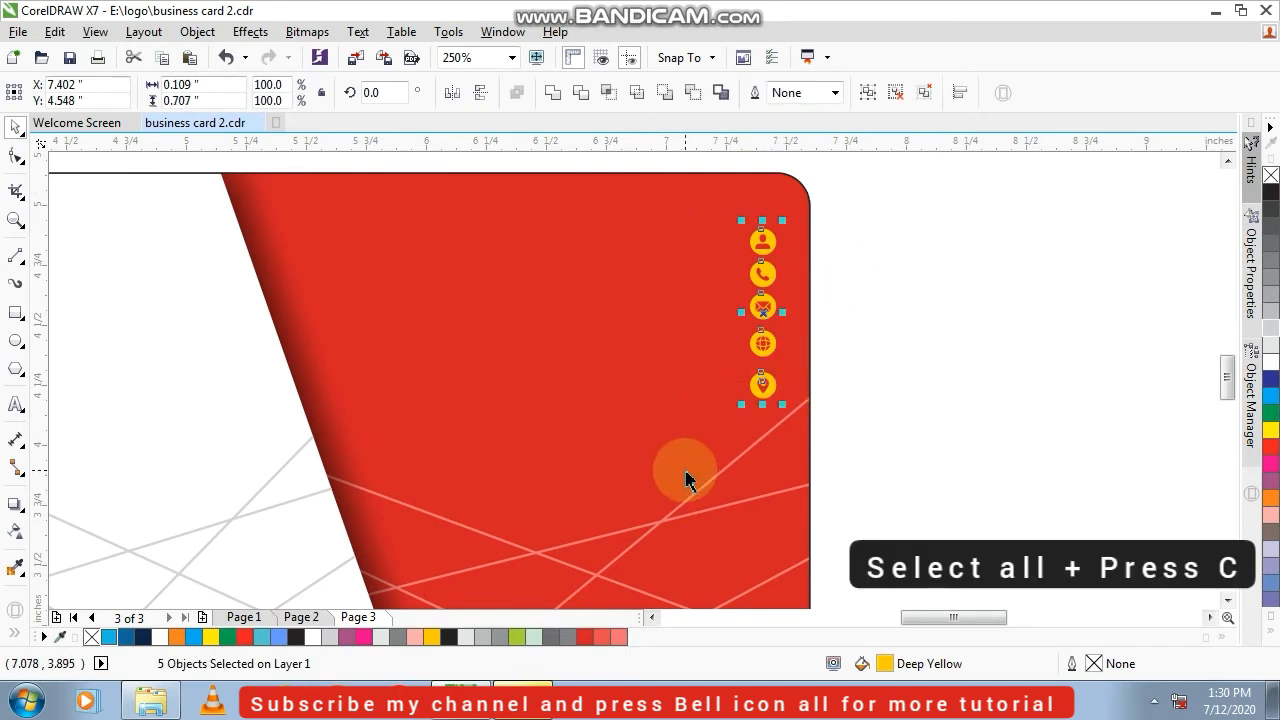
key("shift+c")
left_click(897, 317)
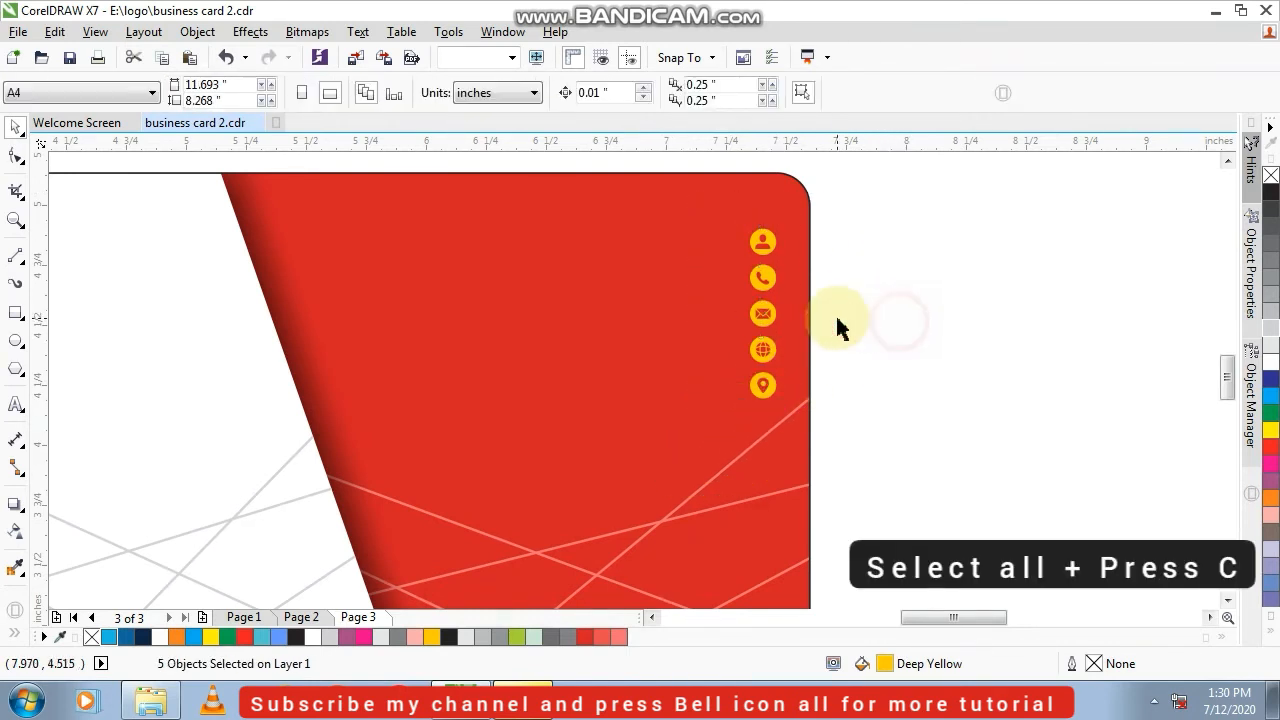
left_click(773, 250)
Fill all five contact icons on the card with white
left_click_drag(937, 214, 702, 445)
left_click(1270, 360)
left_click(1063, 337)
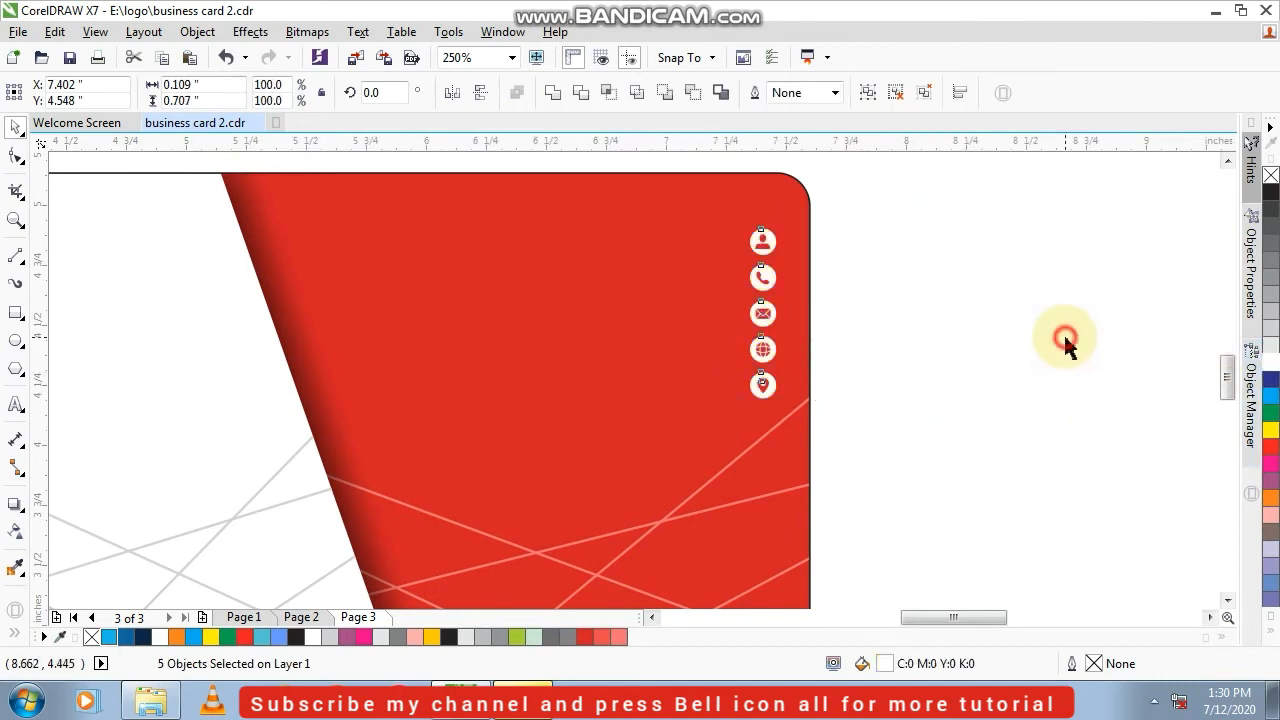
Fill the five contact text lines below the card with 10% black and align them to their right edges
scroll(772, 335, "down", 2)
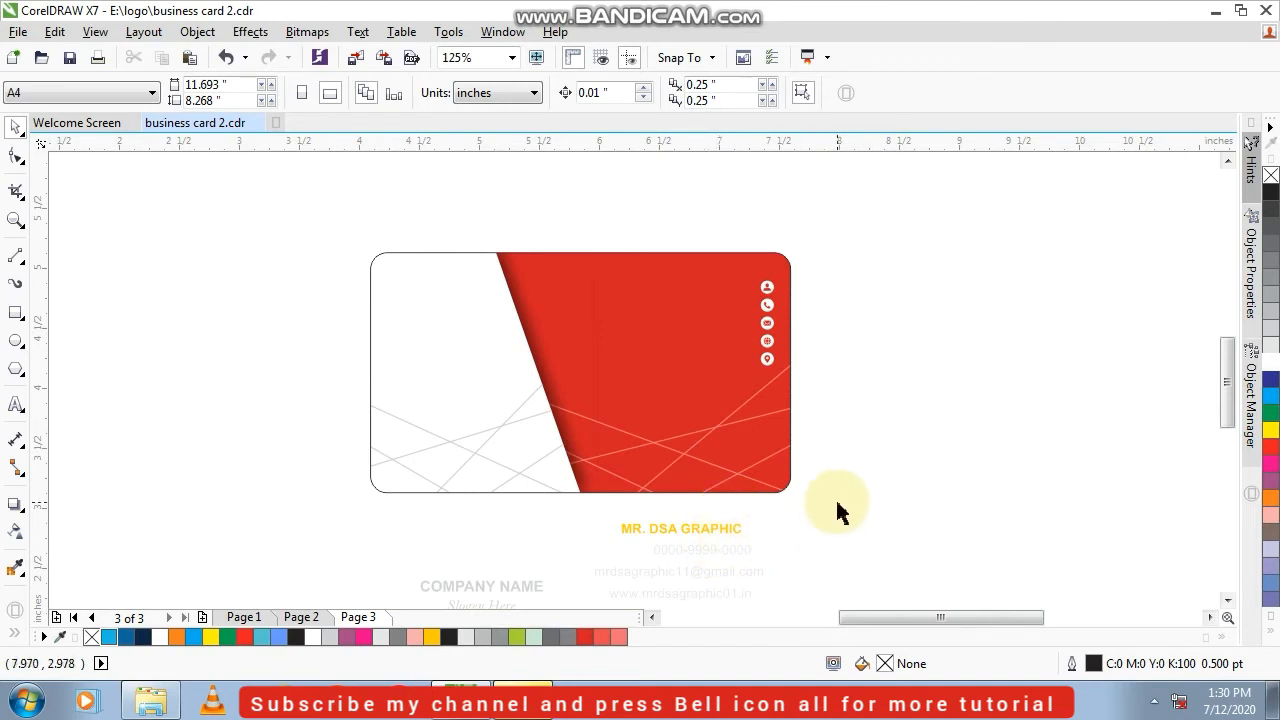
scroll(715, 591, "down", 1)
left_click_drag(837, 449, 584, 572)
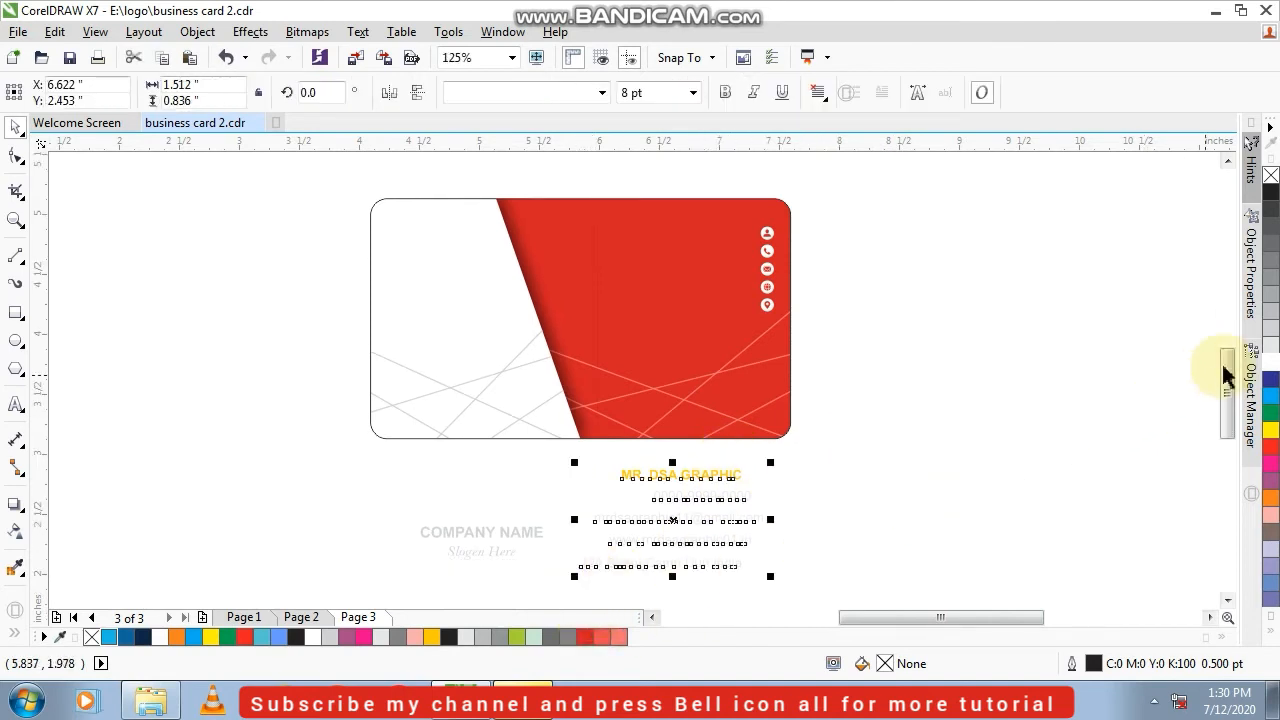
left_click(1270, 344)
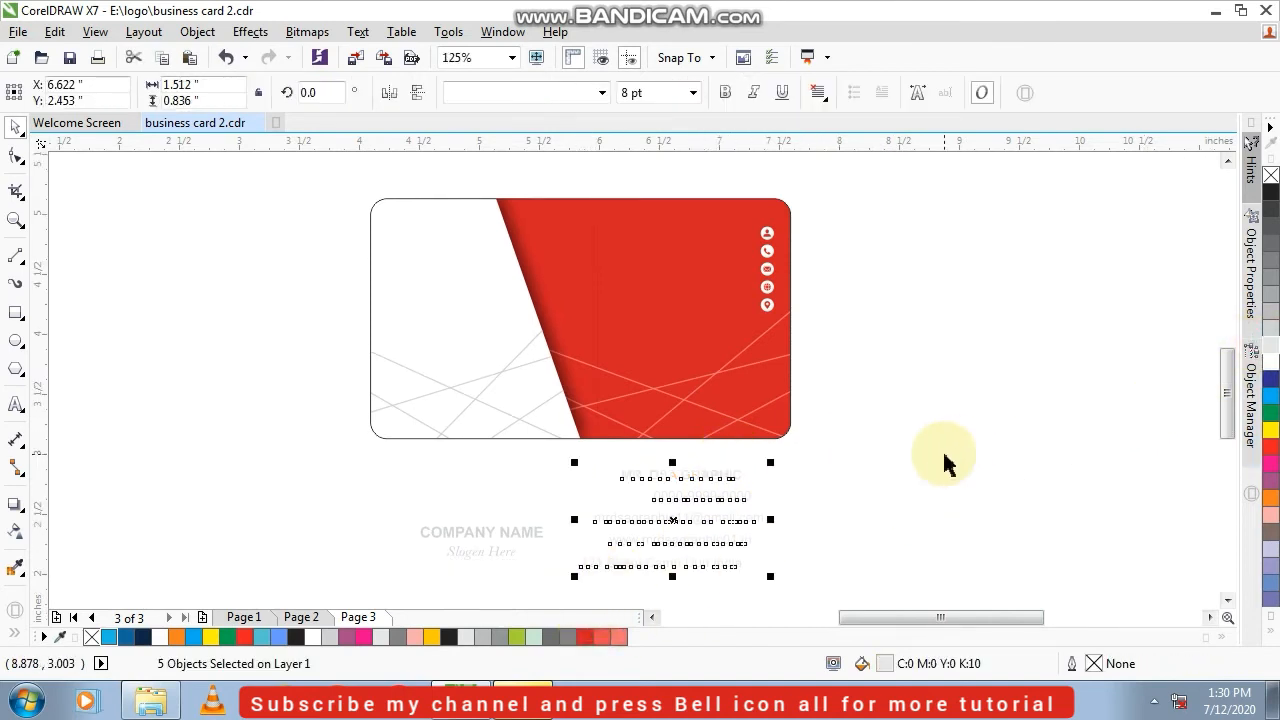
key("r")
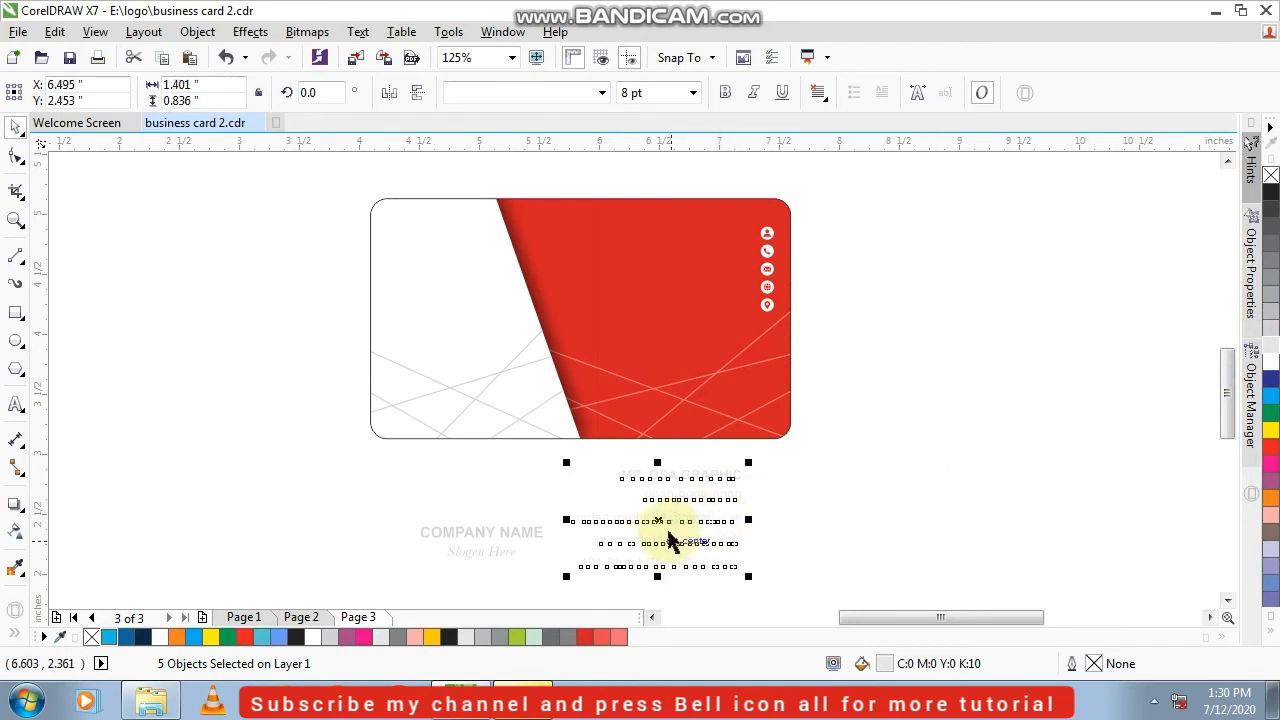
Move the five contact text lines from below the card onto the red area beside the icon column
left_click_drag(663, 521, 674, 278)
scroll(681, 320, "up", 2)
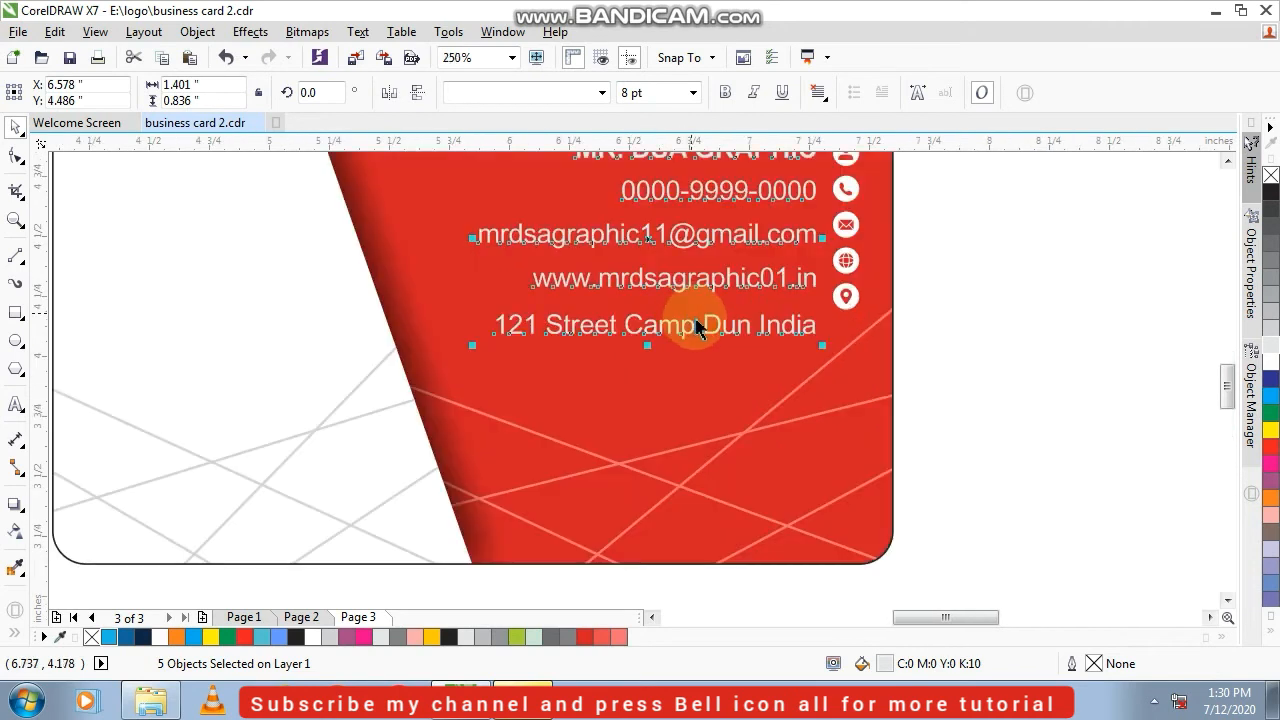
left_click(1023, 337)
Align the street address line with the location icon along their horizontal centers
left_click(784, 340)
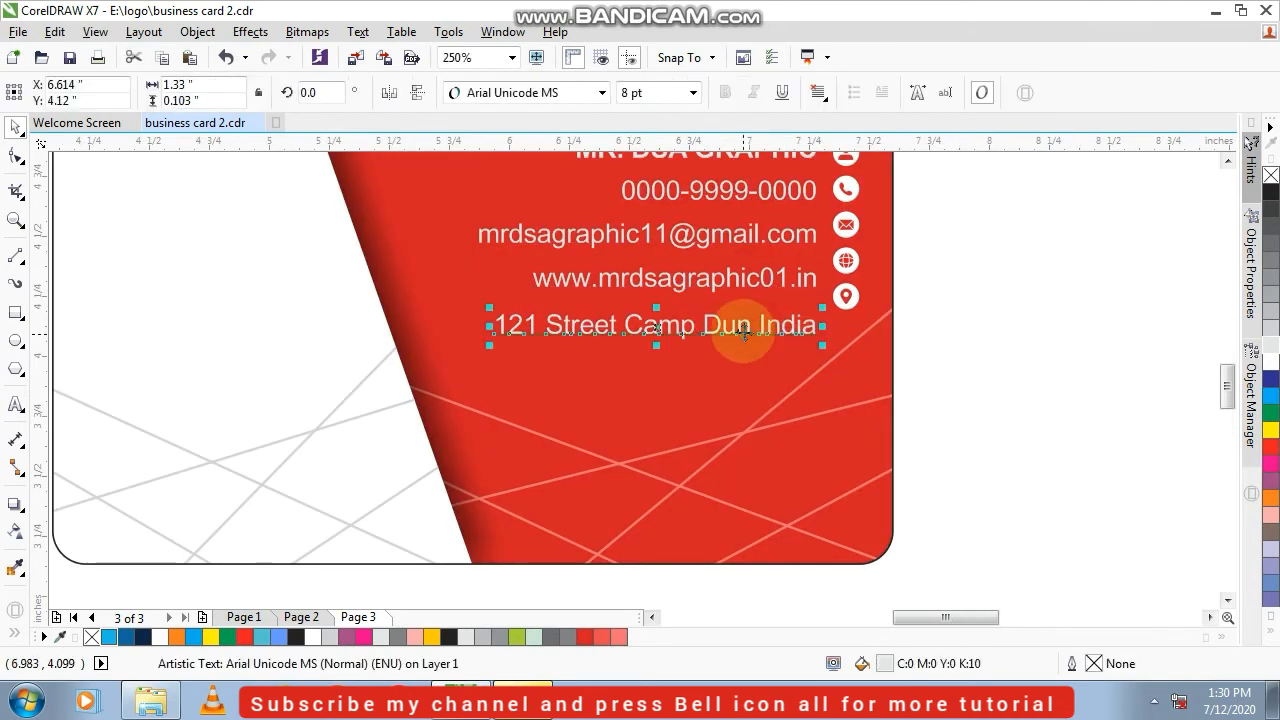
left_click(714, 332)
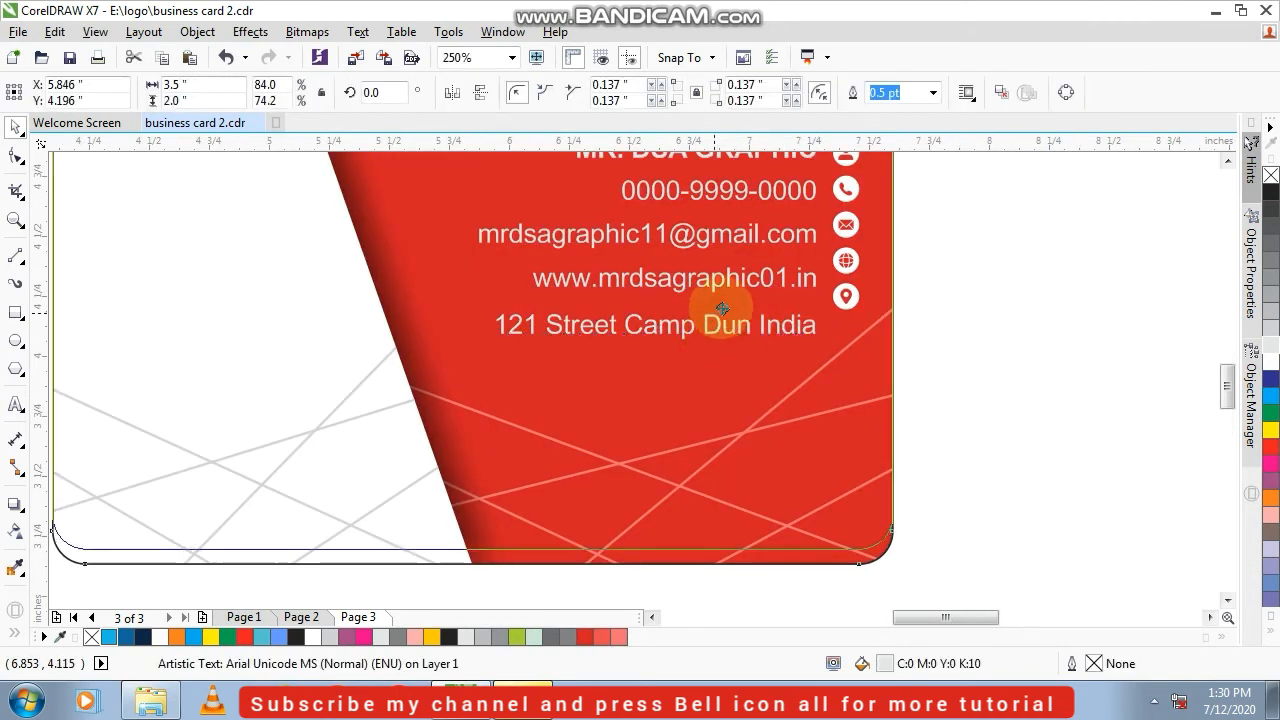
left_click(965, 327)
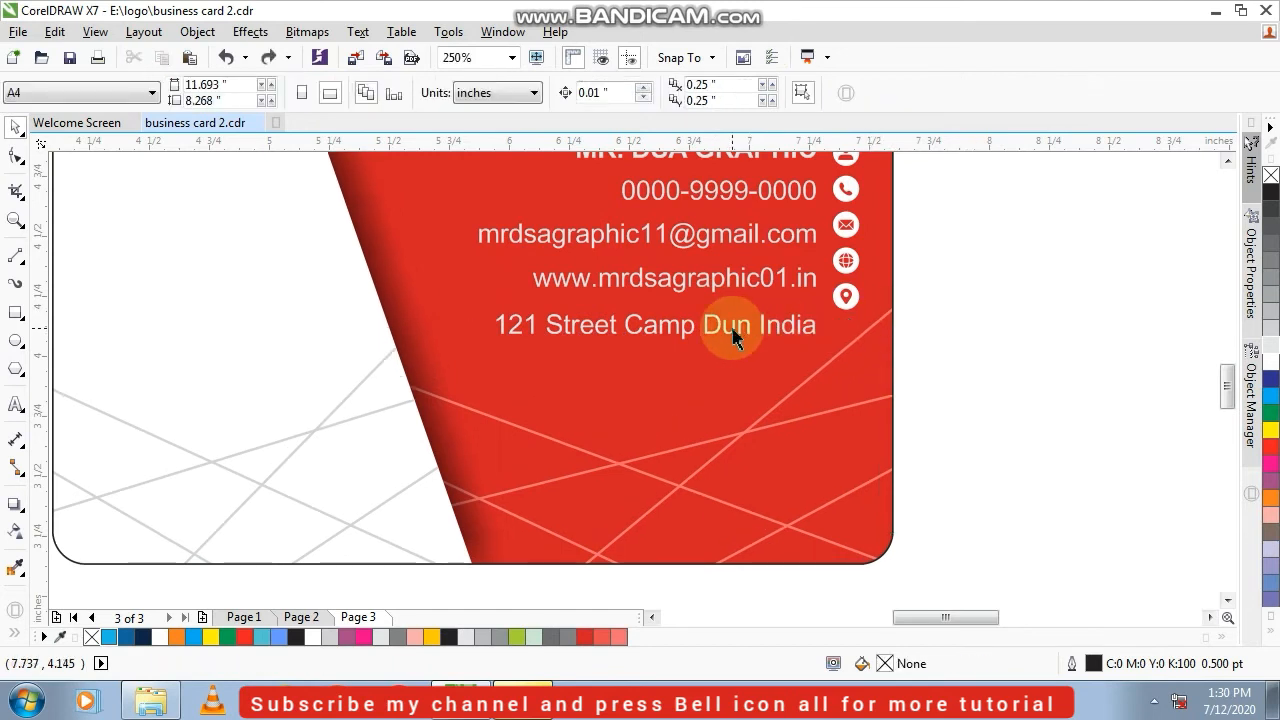
left_click(733, 336)
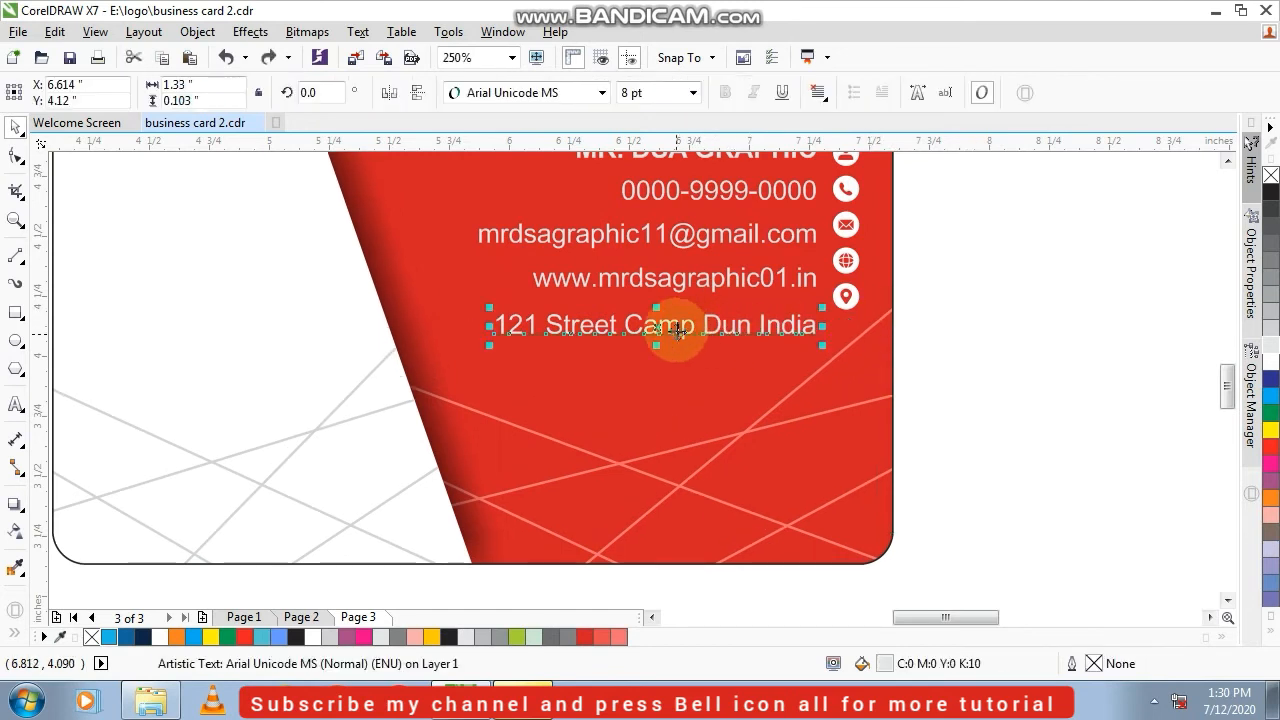
left_click(846, 310, "shift")
left_click_drag(846, 320, 846, 290)
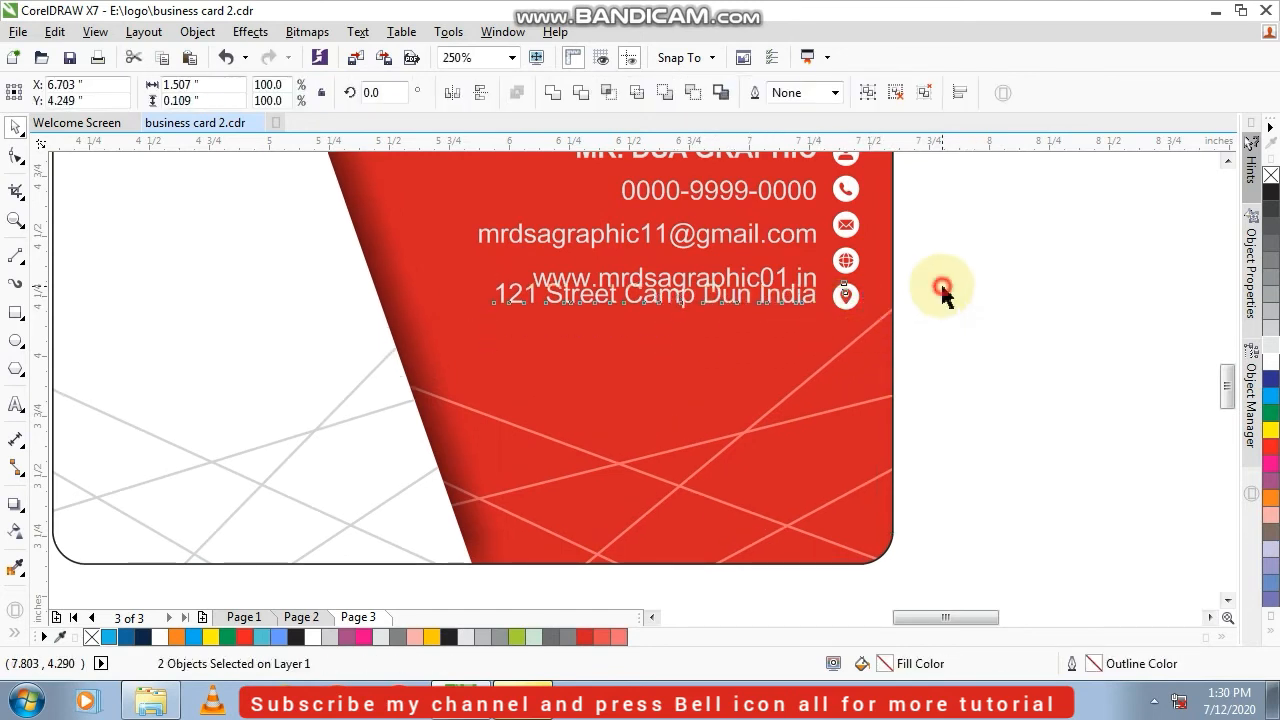
left_click(943, 289)
Align the name line with the person icon along their horizontal centers
scroll(933, 280, "down", 2)
scroll(872, 218, "up", 4)
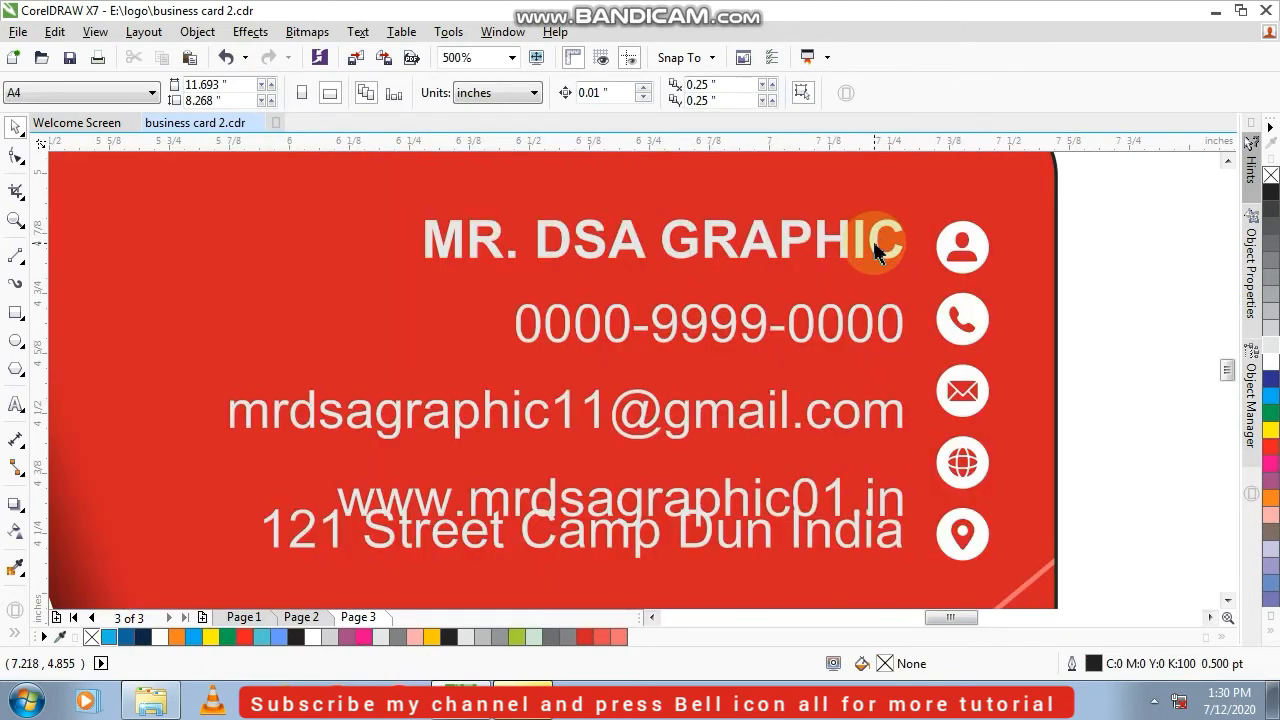
left_click(874, 242)
left_click(941, 258, "shift")
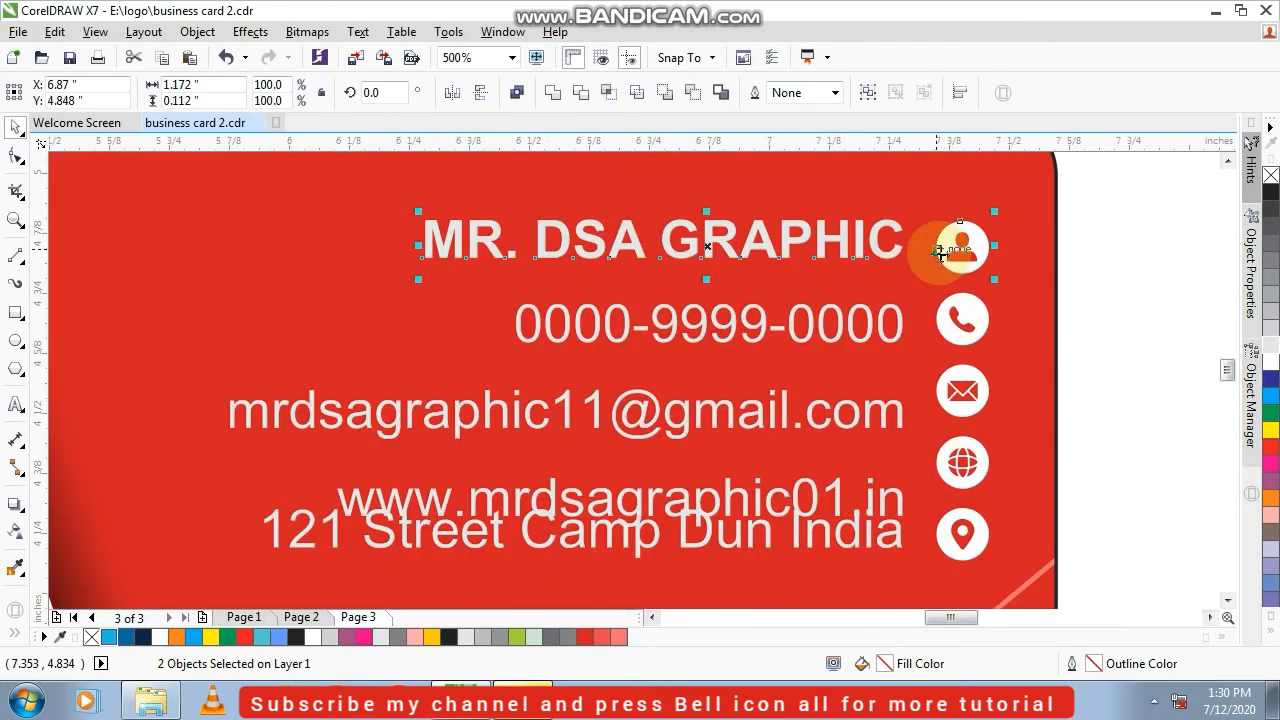
Distribute the five contact text lines evenly in the vertical direction and set their font size to 7 pt
scroll(940, 252, "down", 4)
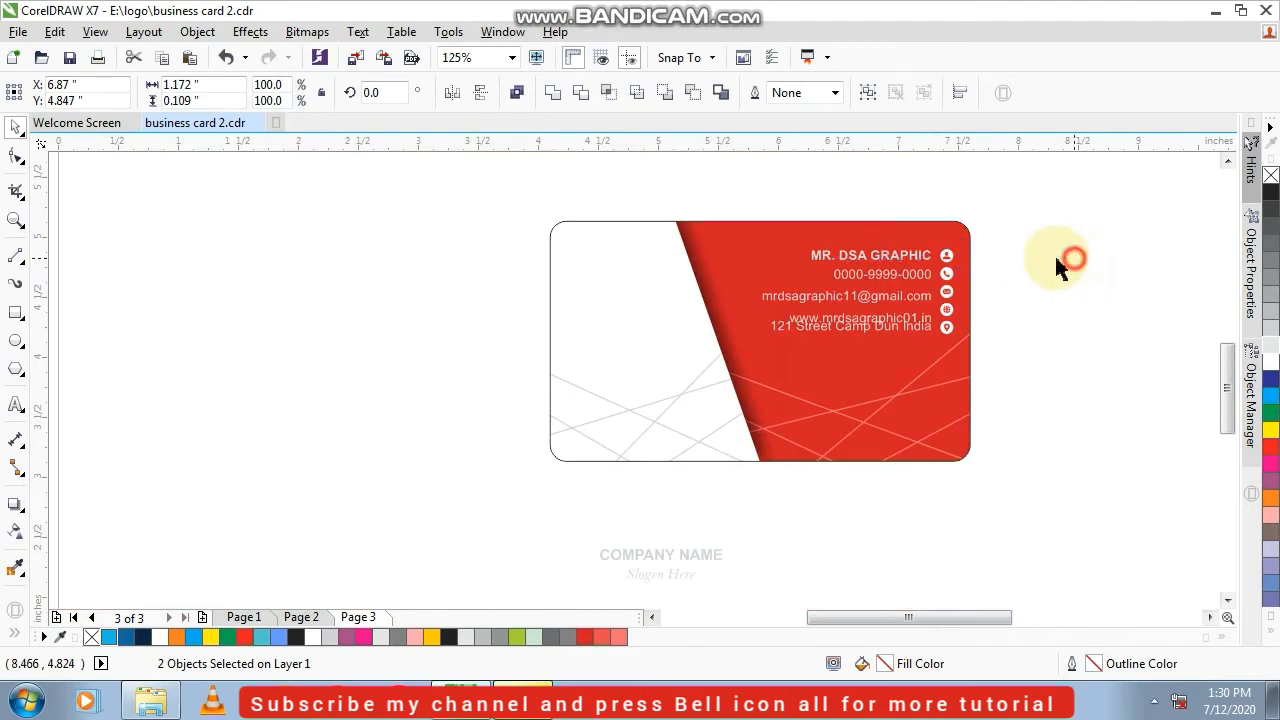
left_click_drag(691, 208, 936, 354)
scroll(930, 300, "up", 4)
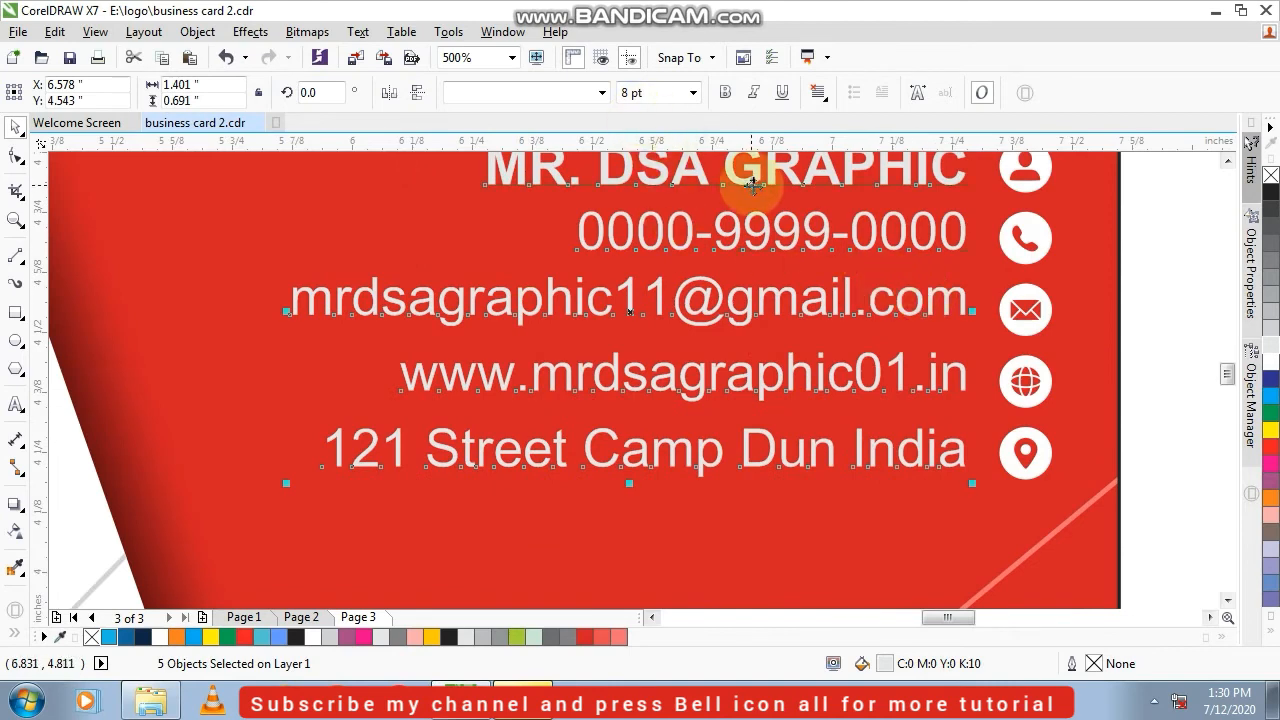
scroll(740, 178, "down", 2)
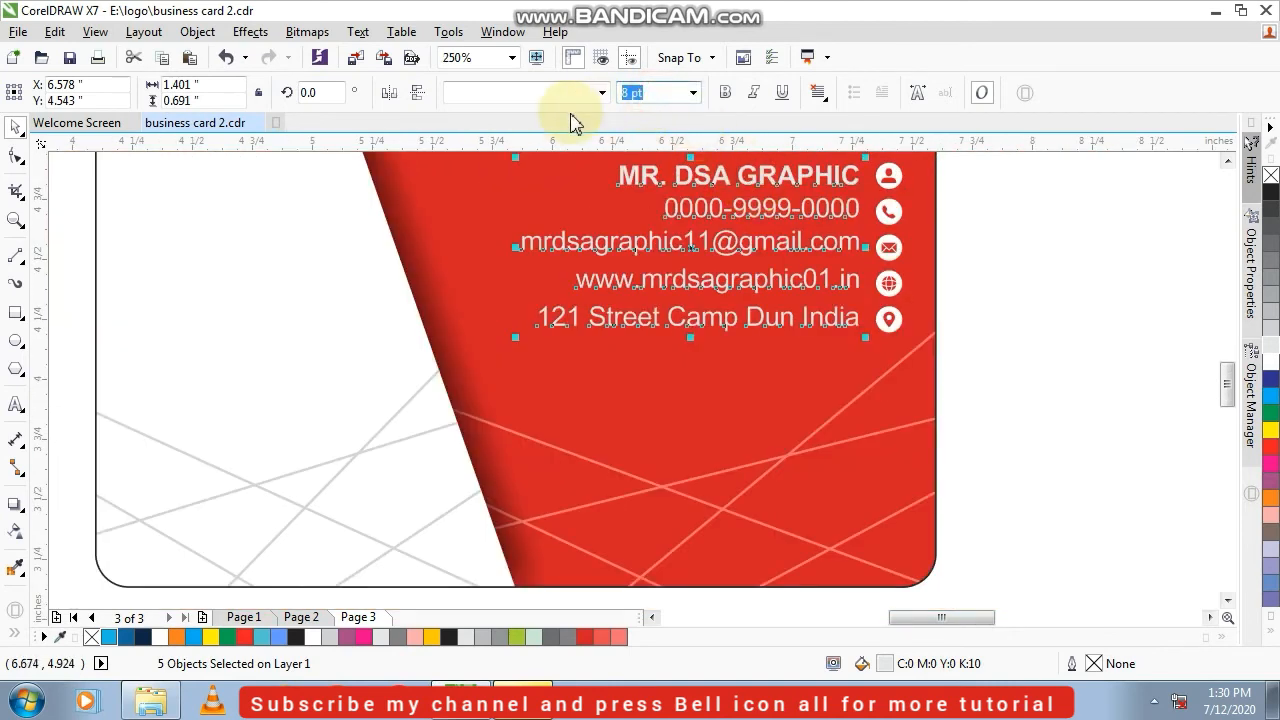
key("Return")
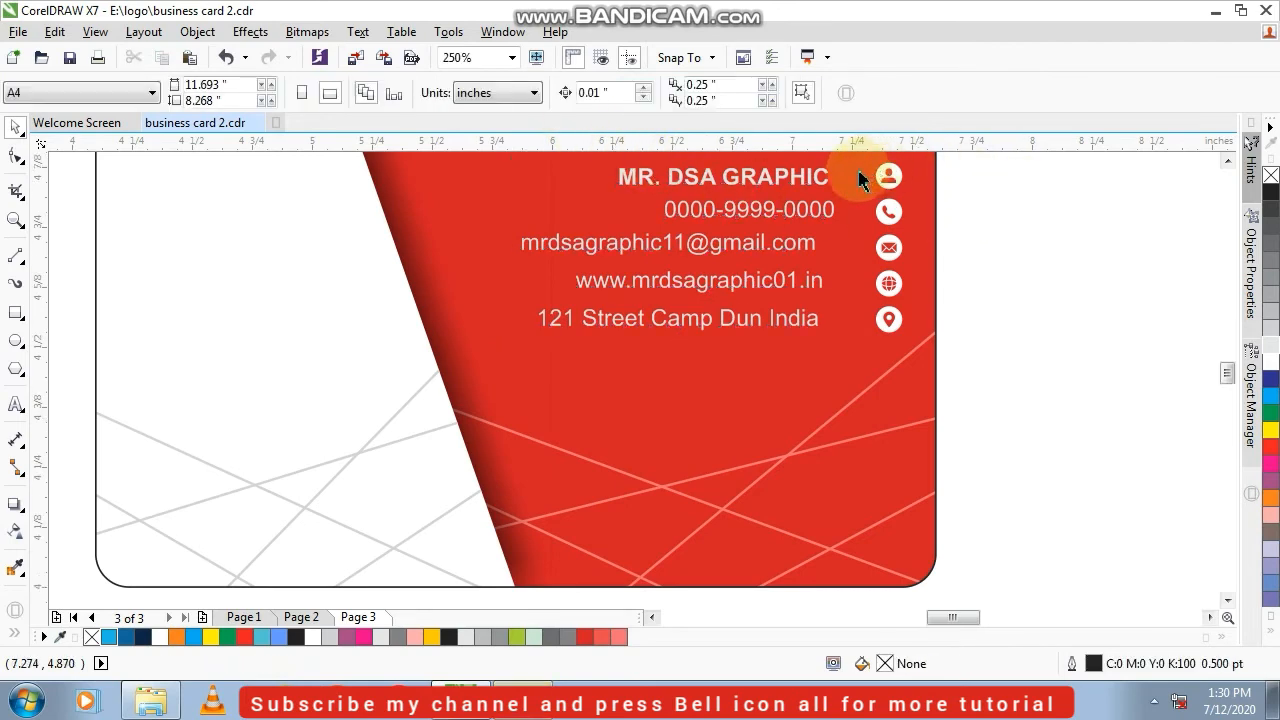
Align the resized name line with the person icon and the phone number line with the phone icon along their horizontal centers
scroll(795, 195, "up", 2)
left_click(795, 195)
left_click(902, 186, "shift")
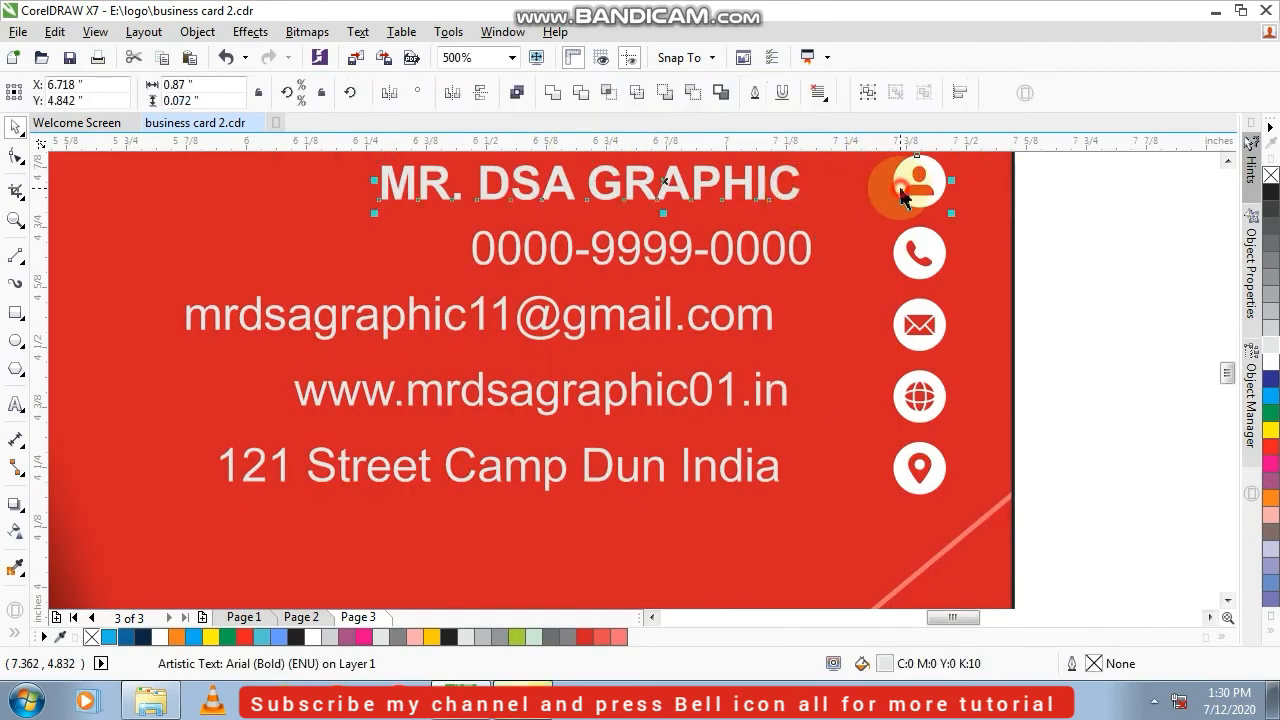
left_click(1060, 245)
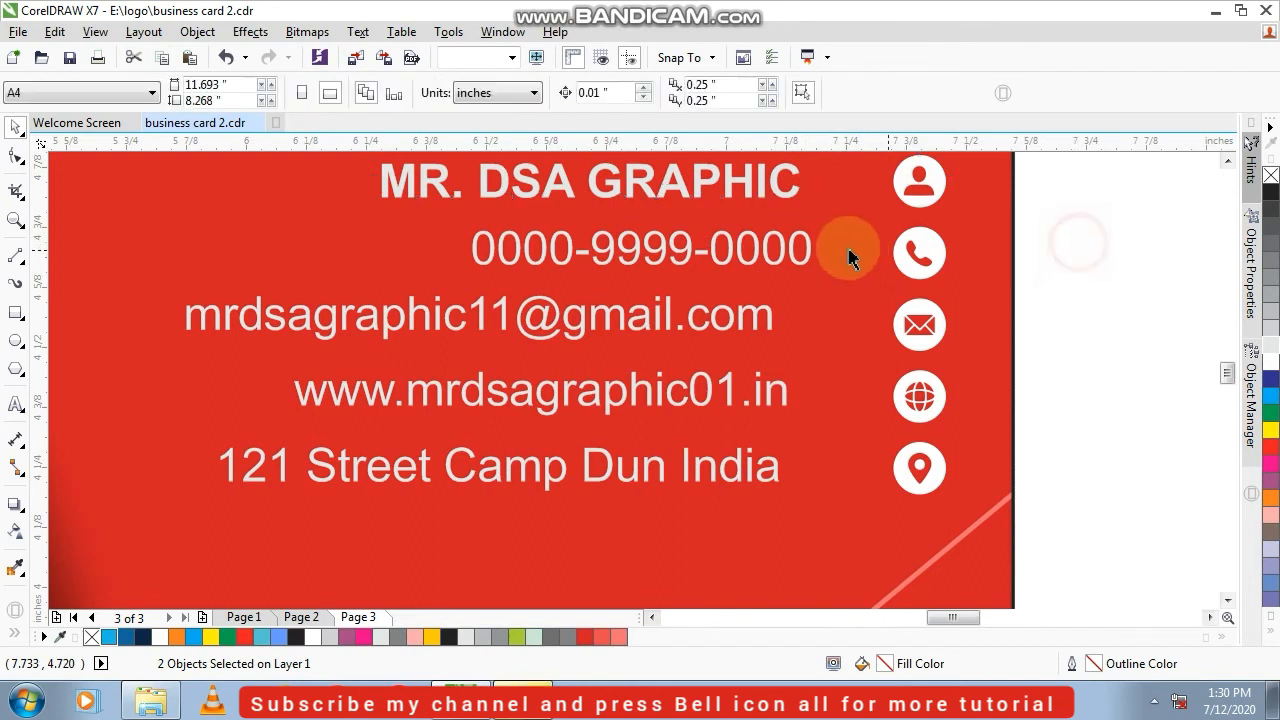
left_click(803, 263)
left_click(897, 256, "shift")
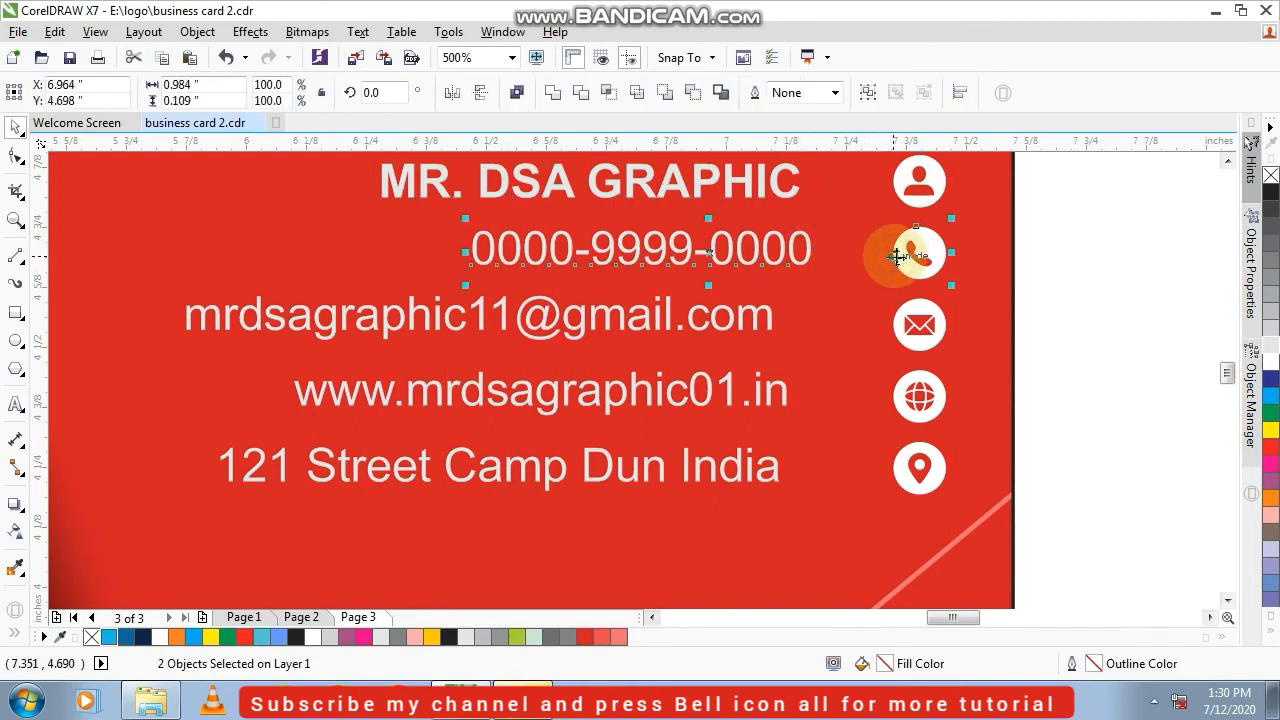
key("c")
left_click(1114, 274)
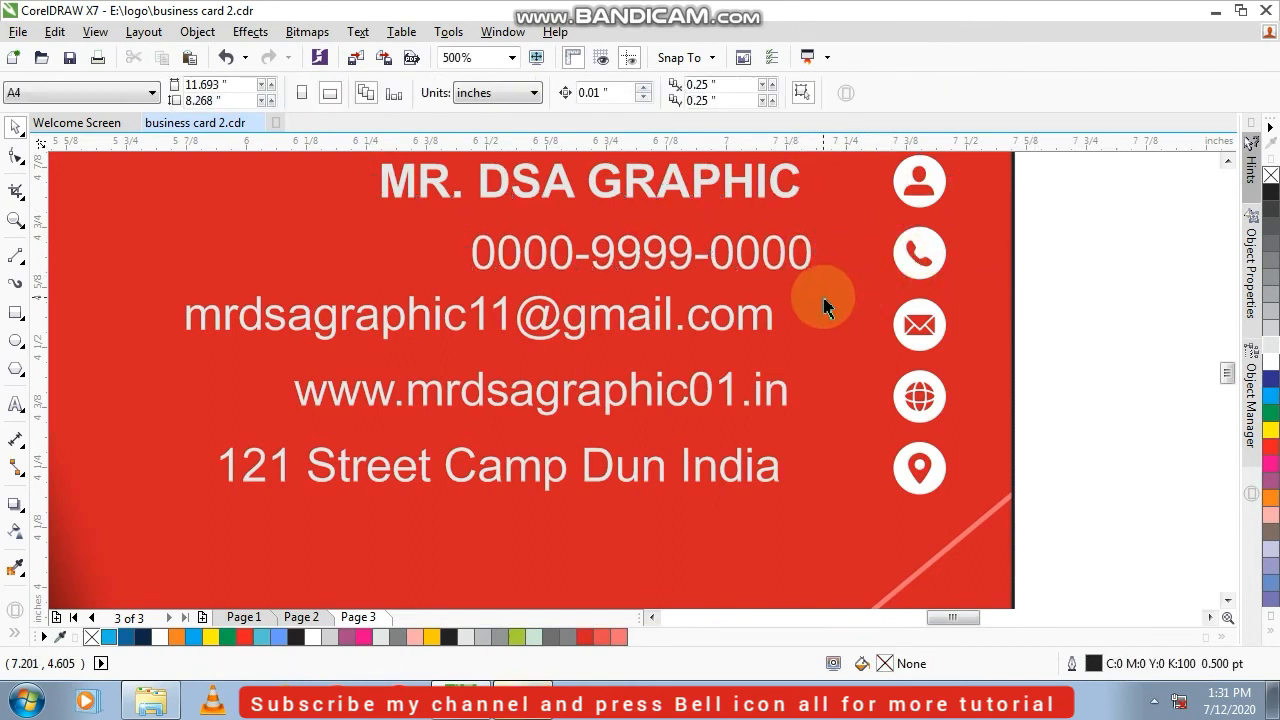
Align the e-mail line with the envelope icon and the website line with the globe icon along their horizontal centers
left_click(760, 320)
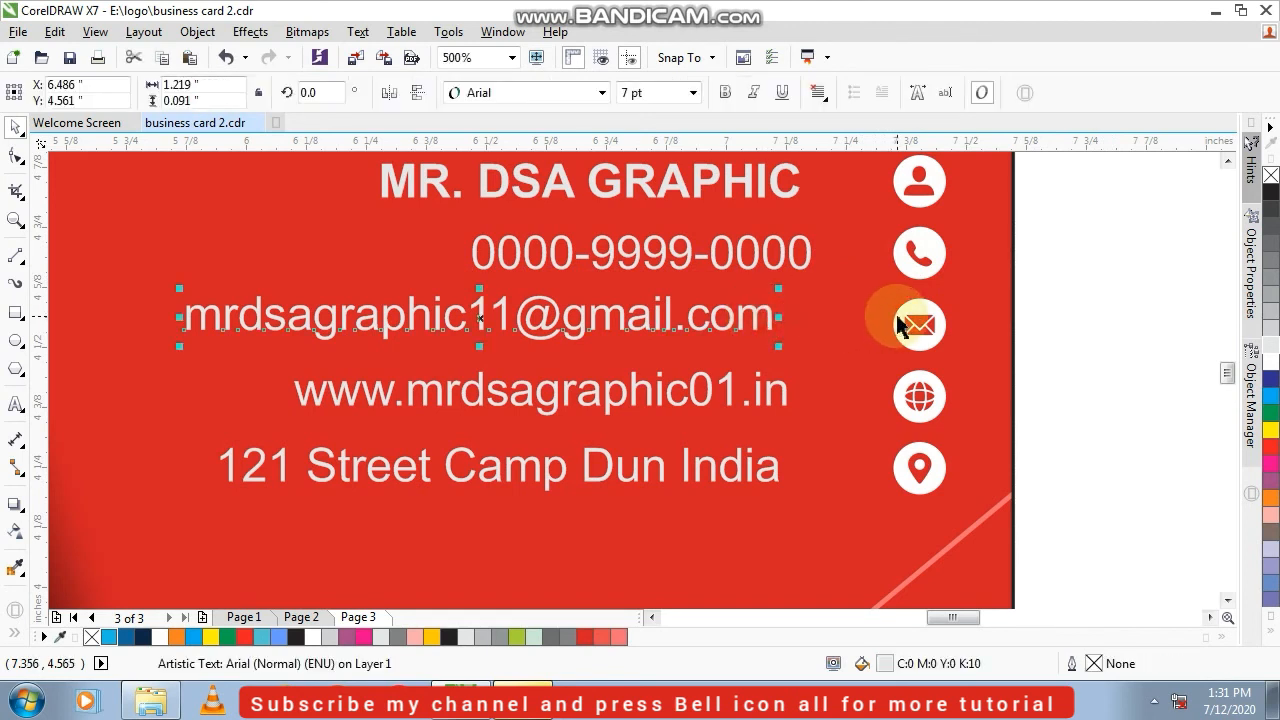
left_click(898, 318, "shift")
key("c")
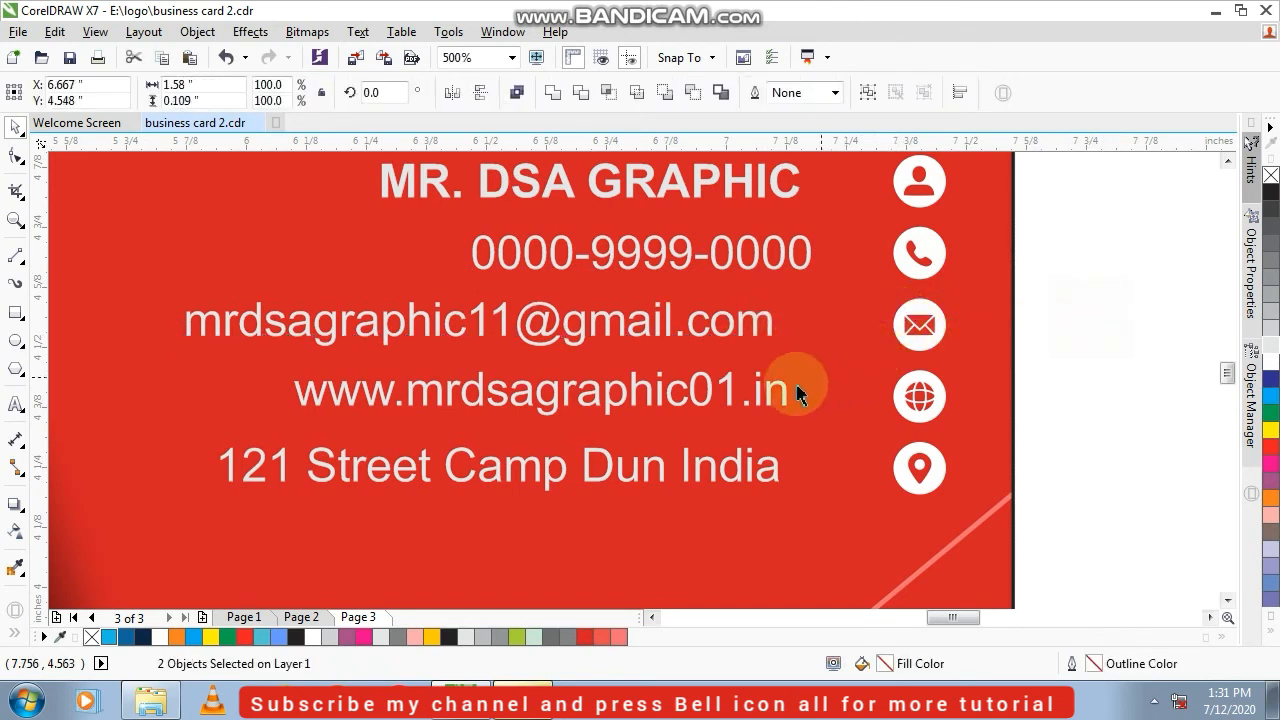
left_click(780, 392)
left_click(897, 390, "shift")
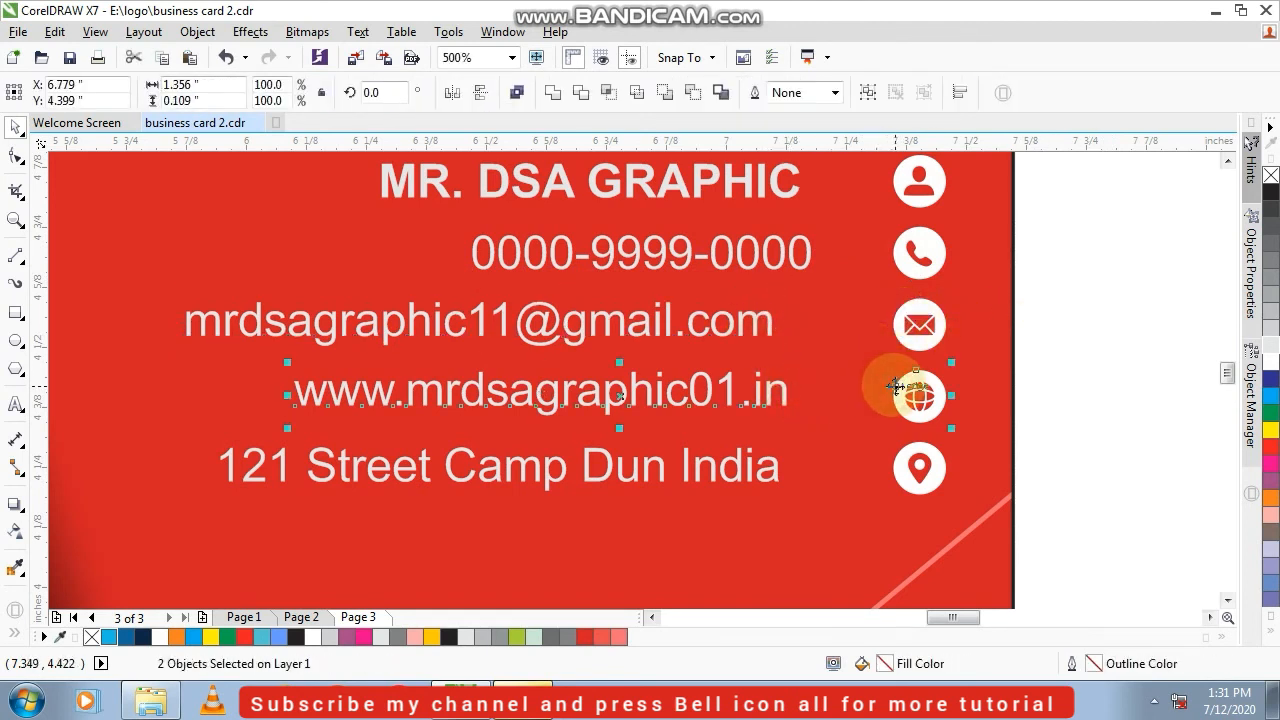
key("c")
left_click(798, 484)
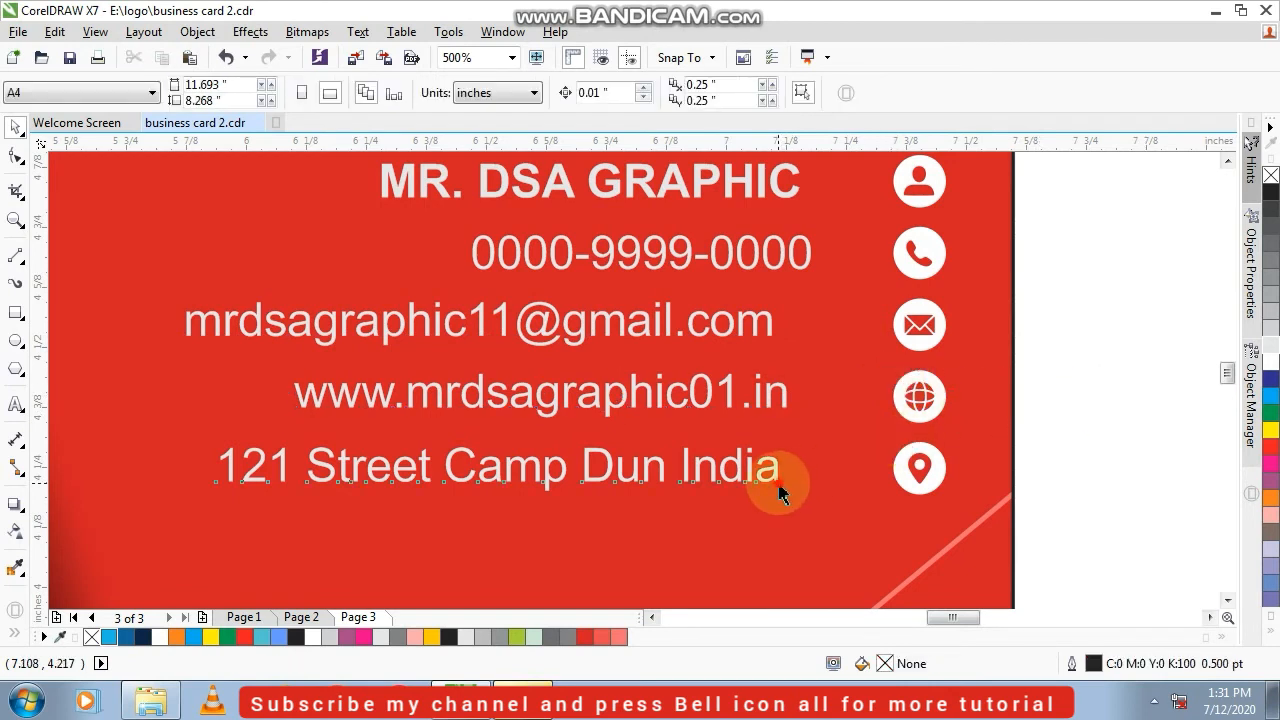
Align the resized street address line with the location icon along their horizontal centers
left_click(772, 488)
left_click(901, 474, "shift")
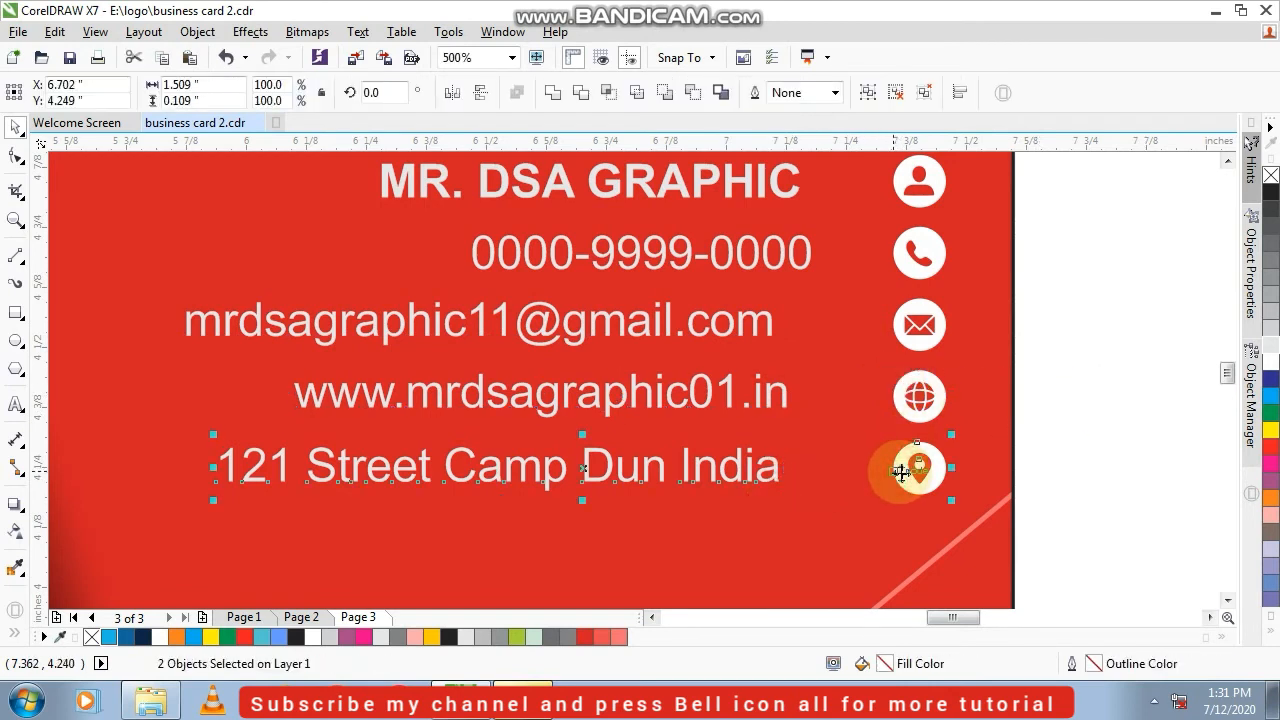
key("e")
left_click(1094, 356)
scroll(1094, 356, "down", 1)
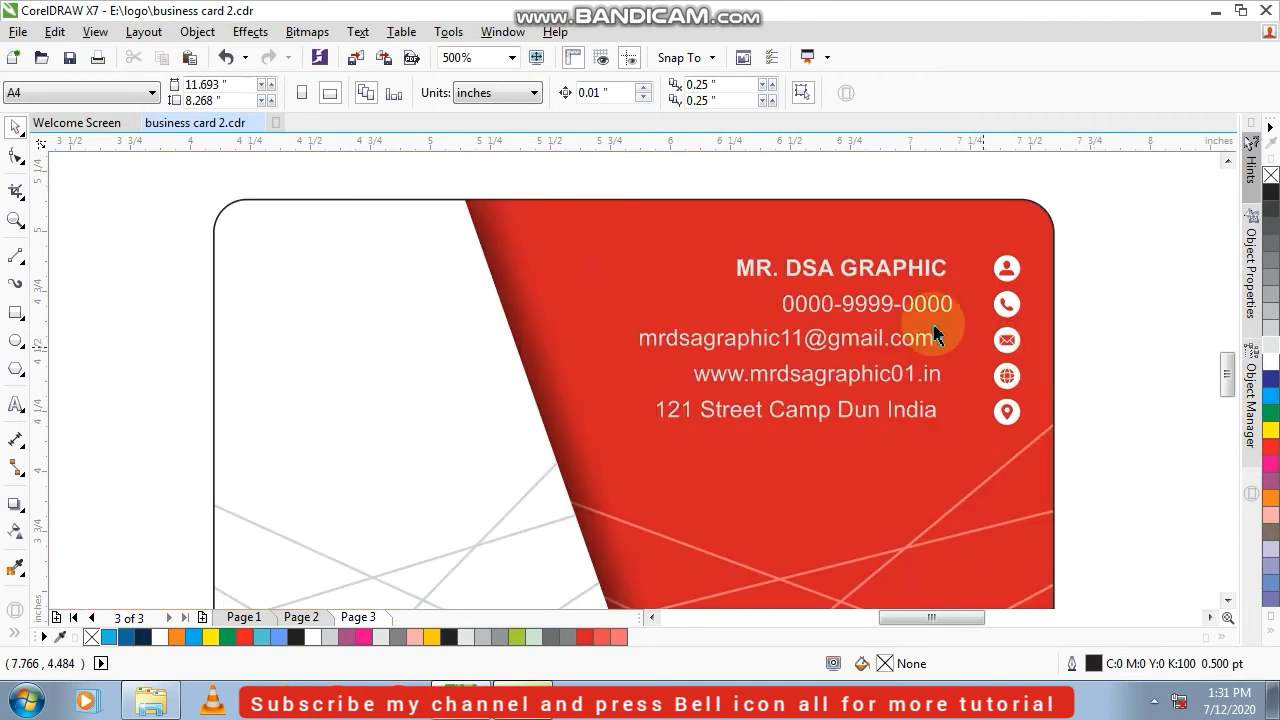
Align the five contact text lines on the card to their right edges
left_click_drag(629, 189, 975, 470)
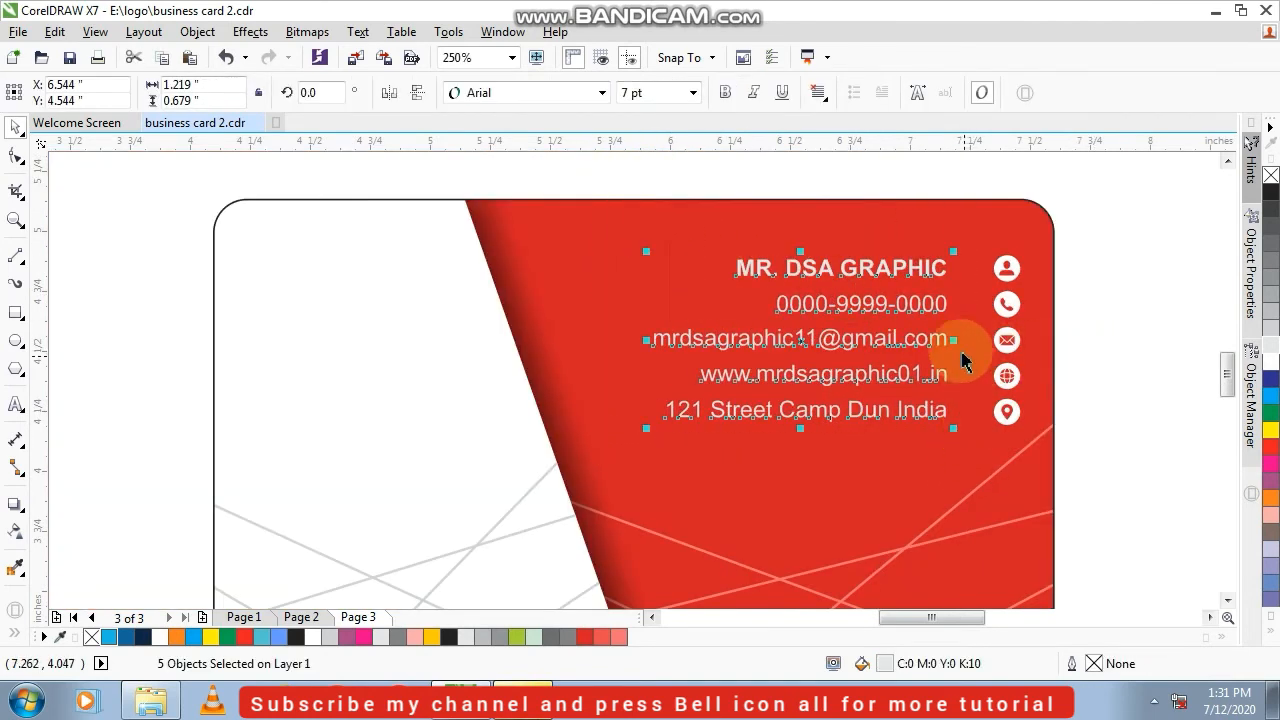
scroll(966, 354, "up", 2)
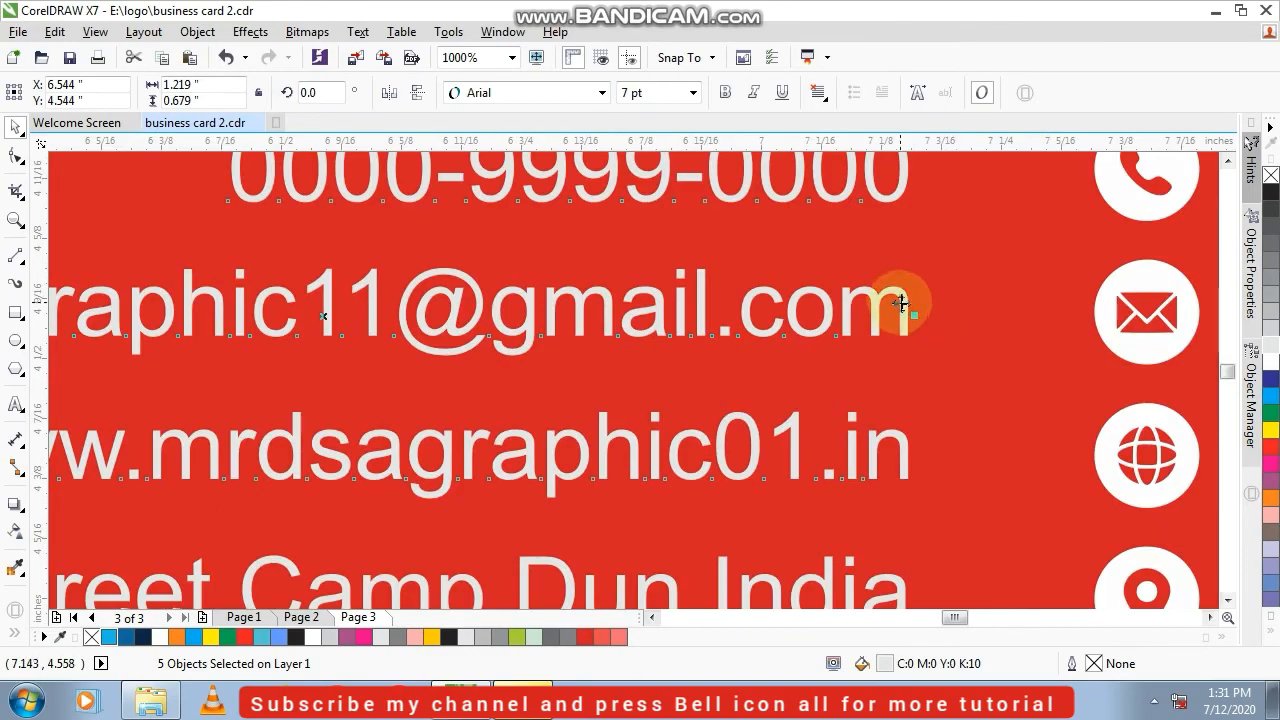
Move the five contact text lines right, close to the icon column, and fill them with white
left_click_drag(901, 303, 1025, 304)
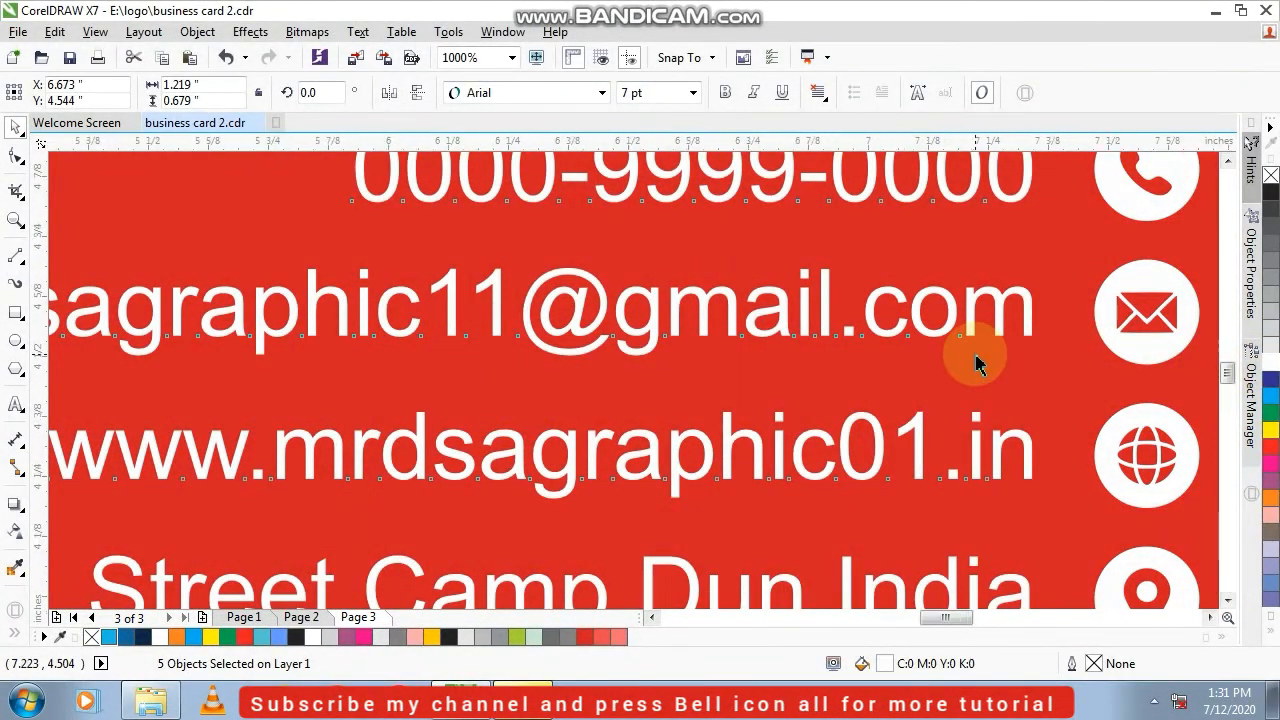
scroll(966, 366, "down", 3)
left_click(797, 182)
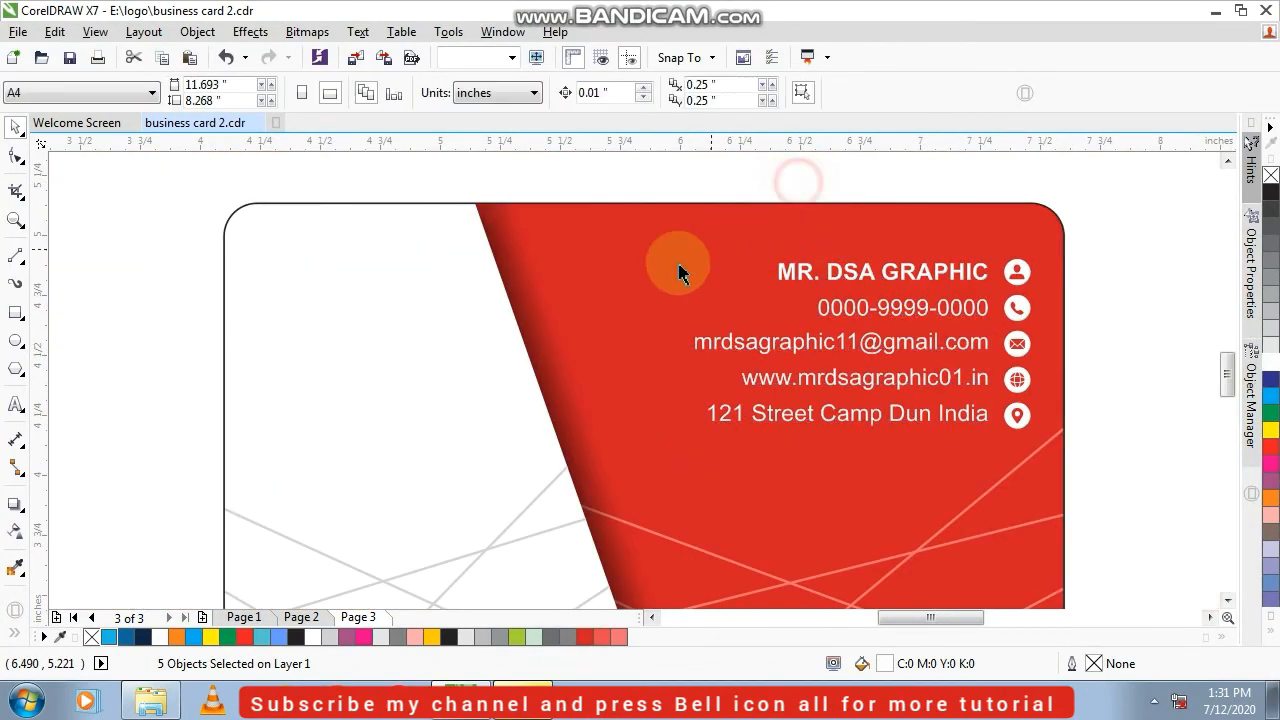
Move the multicolored company logo from below the card onto the white panel above the crossing lines
scroll(252, 343, "down", 2)
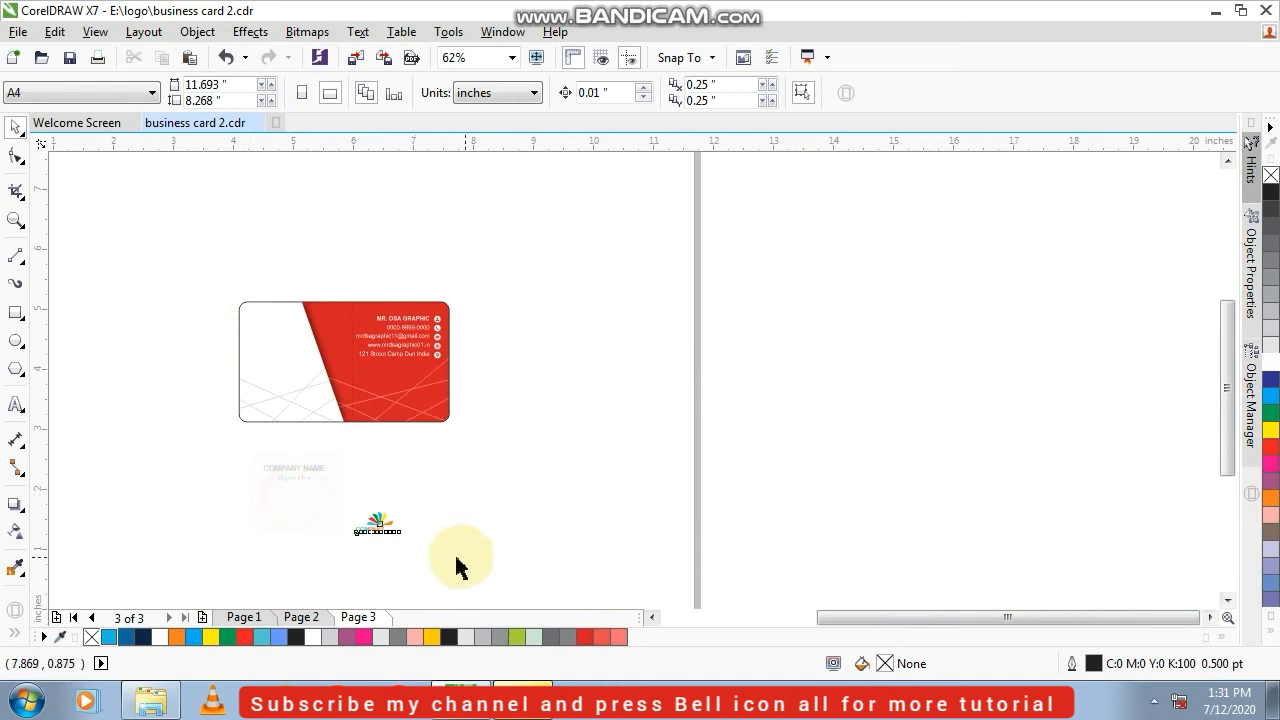
left_click_drag(382, 522, 285, 353)
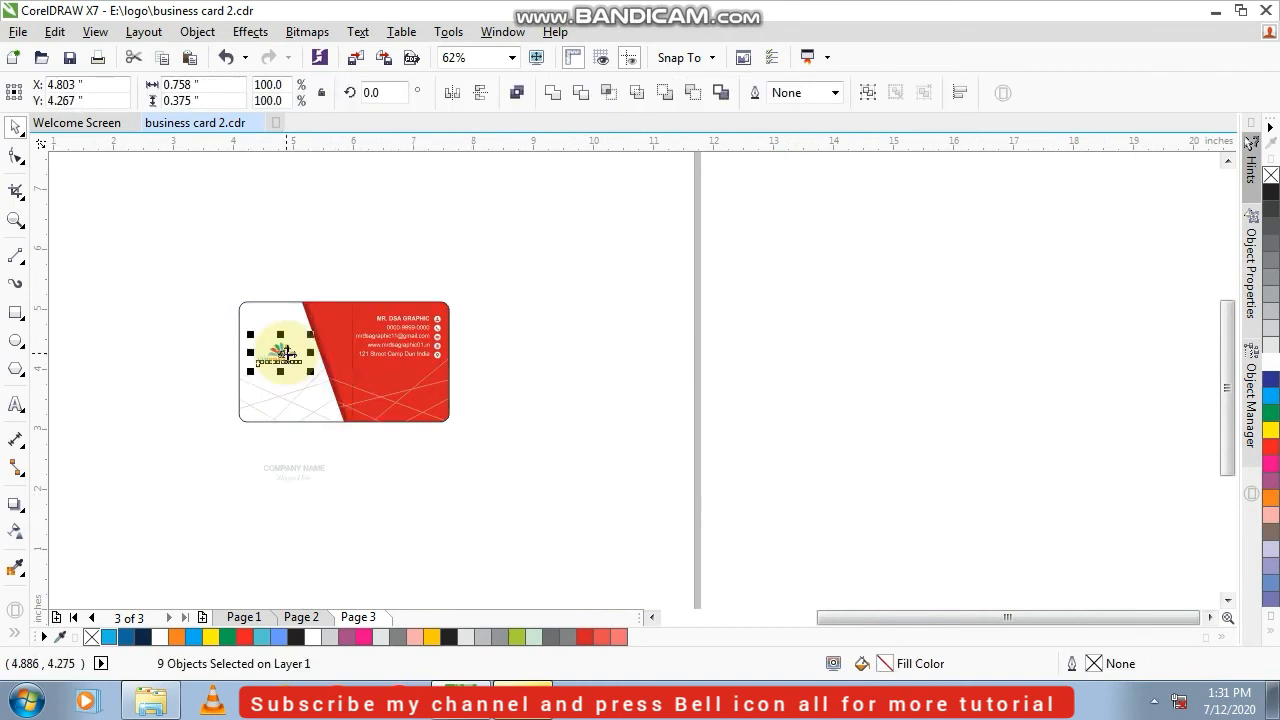
scroll(285, 353, "up", 4)
left_click(298, 449)
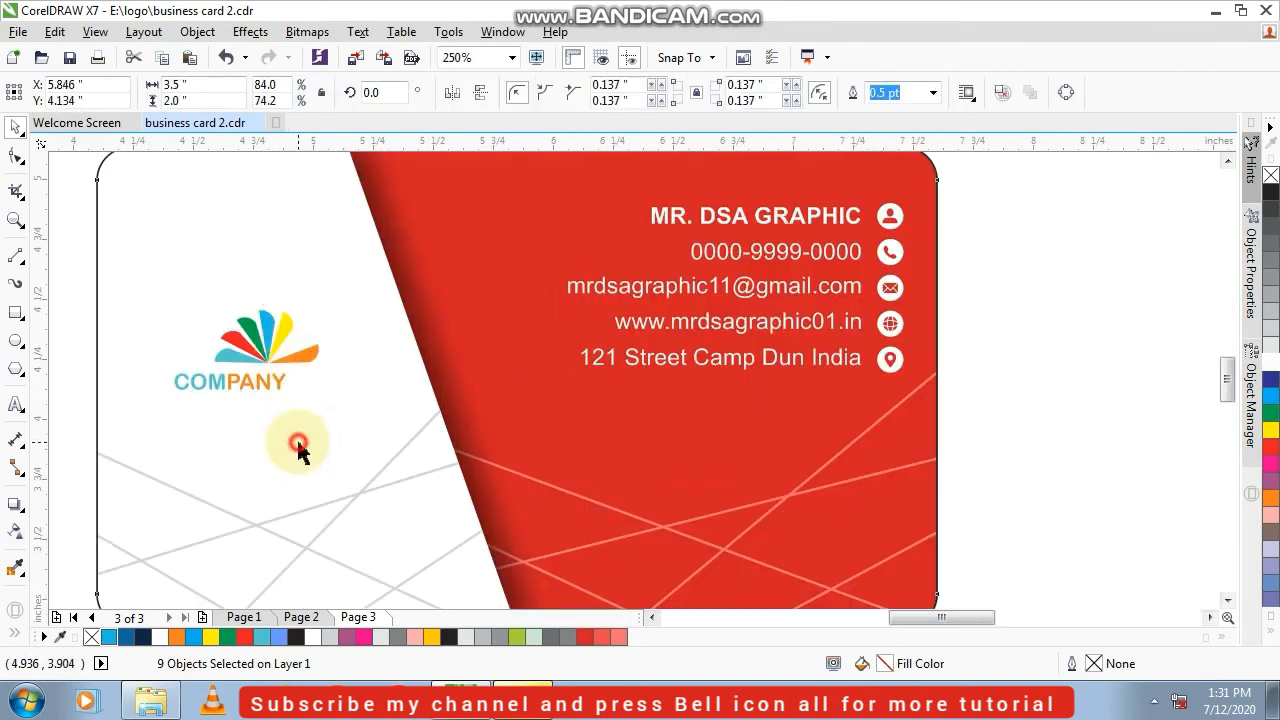
Fill the logo's white petal and the word NAME in its text with blue (C:100 M:100 Y:0 K:0)
left_click(299, 340)
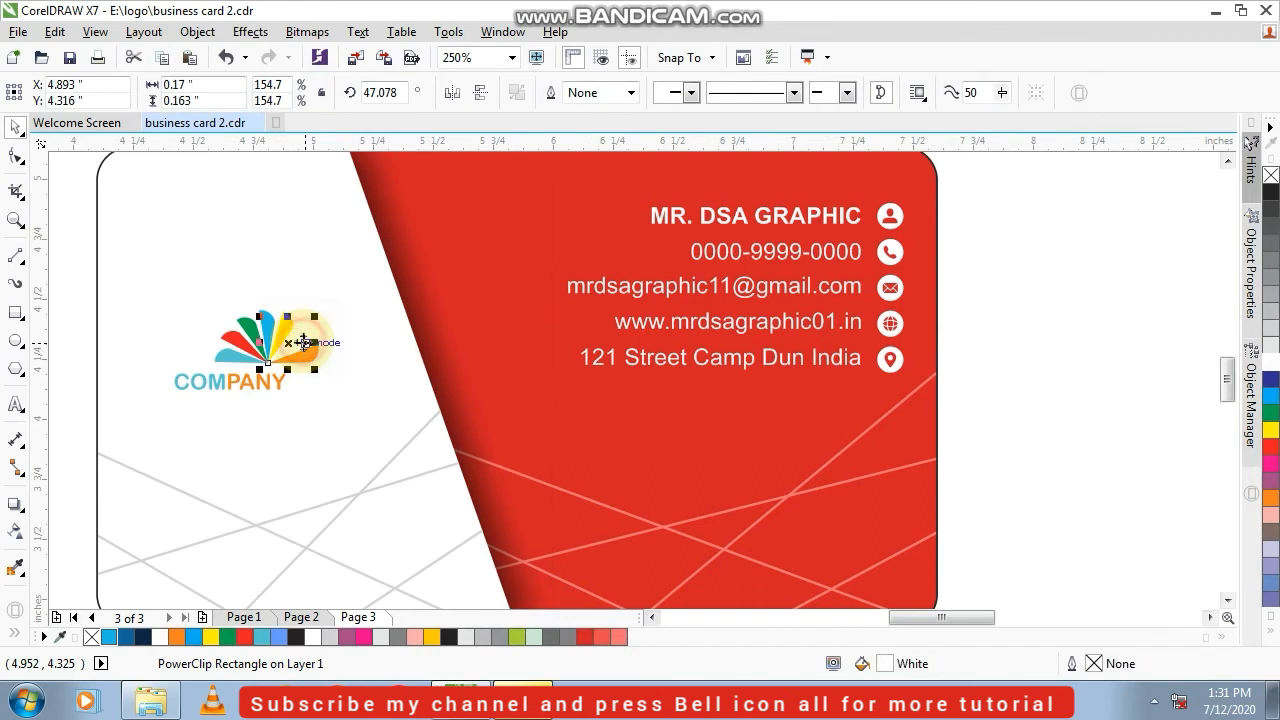
left_click(1271, 378)
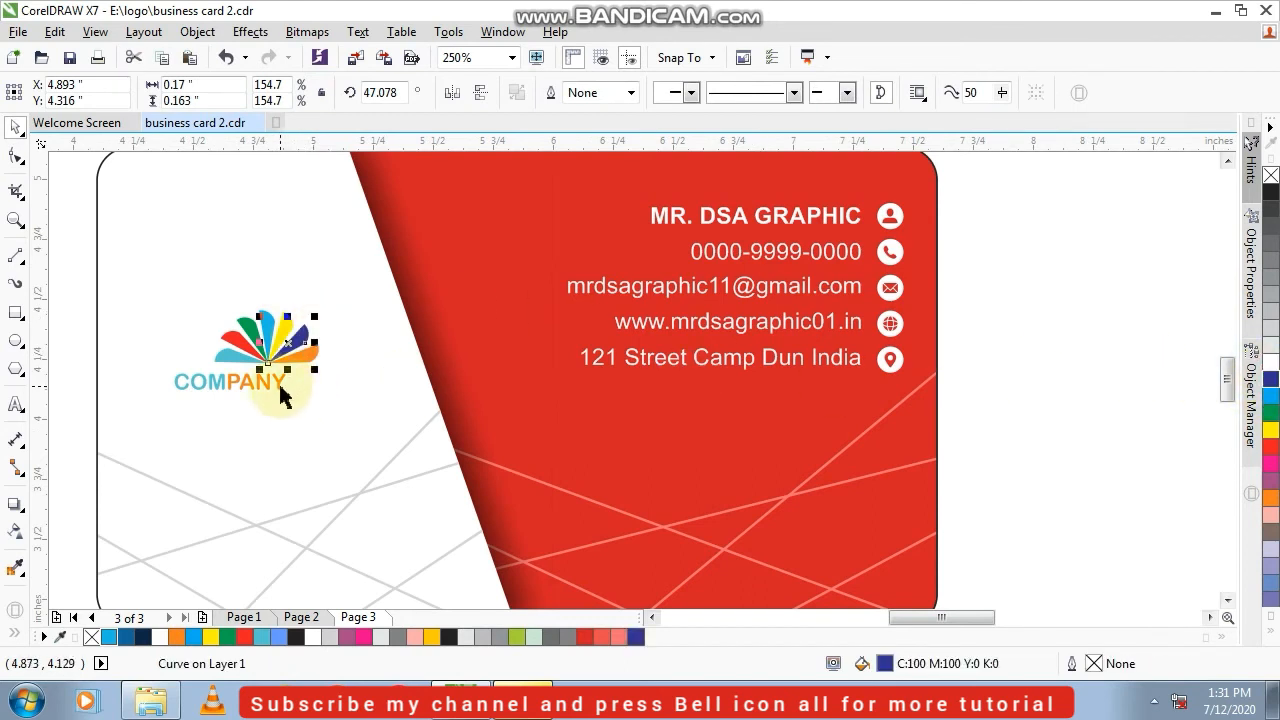
double_click(283, 389)
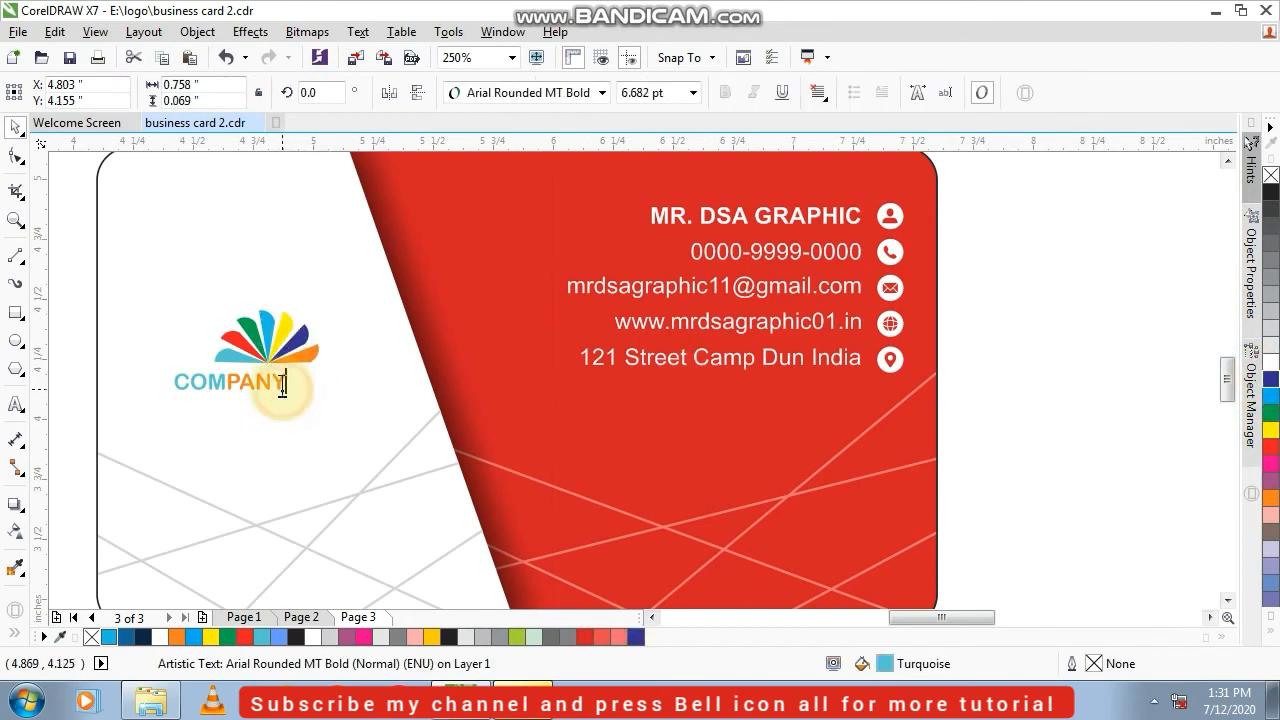
left_click_drag(287, 388, 432, 387)
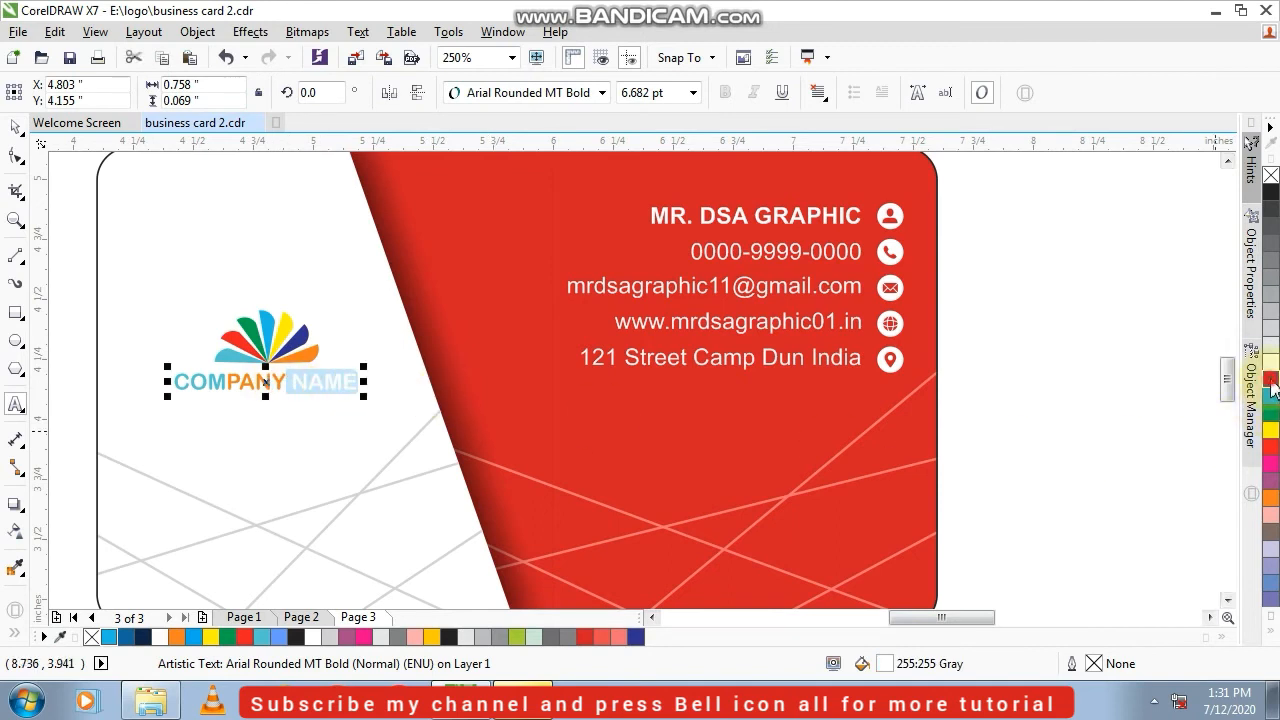
left_click(1271, 382)
left_click(15, 127)
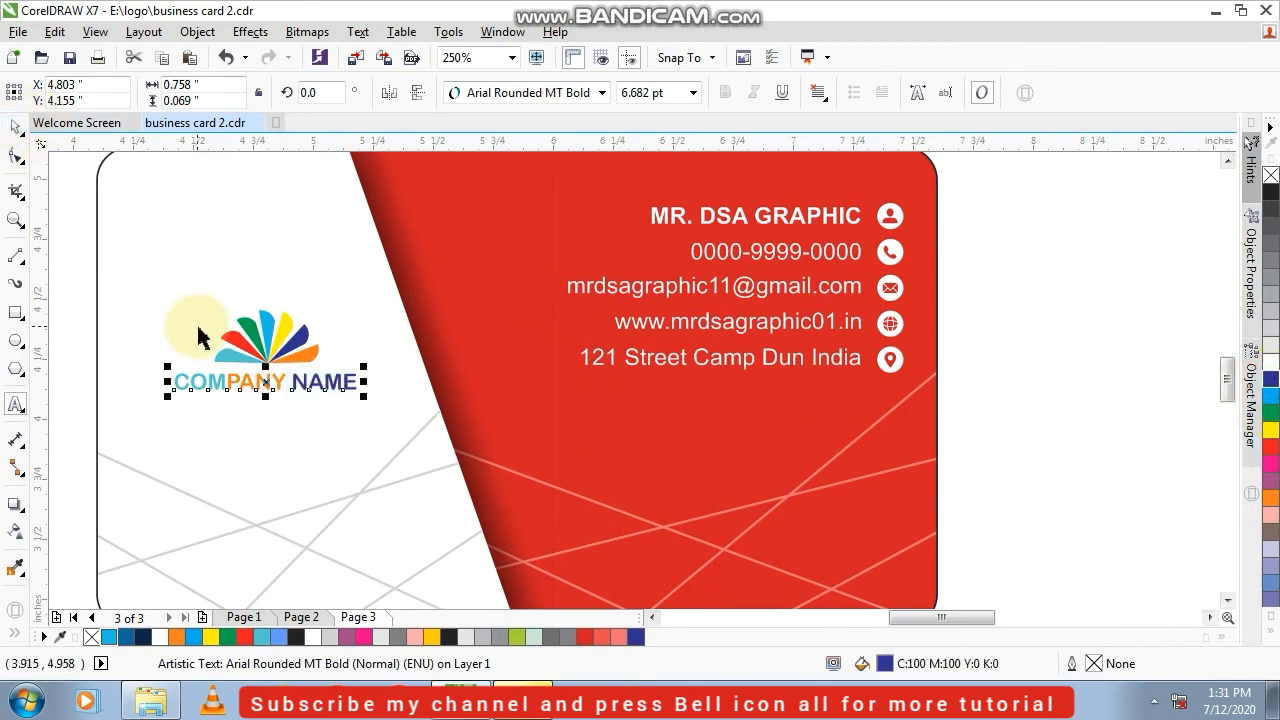
Delete the thin line beneath the company name in the logo on the white panel
scroll(186, 330, "down", 2)
left_click_drag(135, 358, 323, 403)
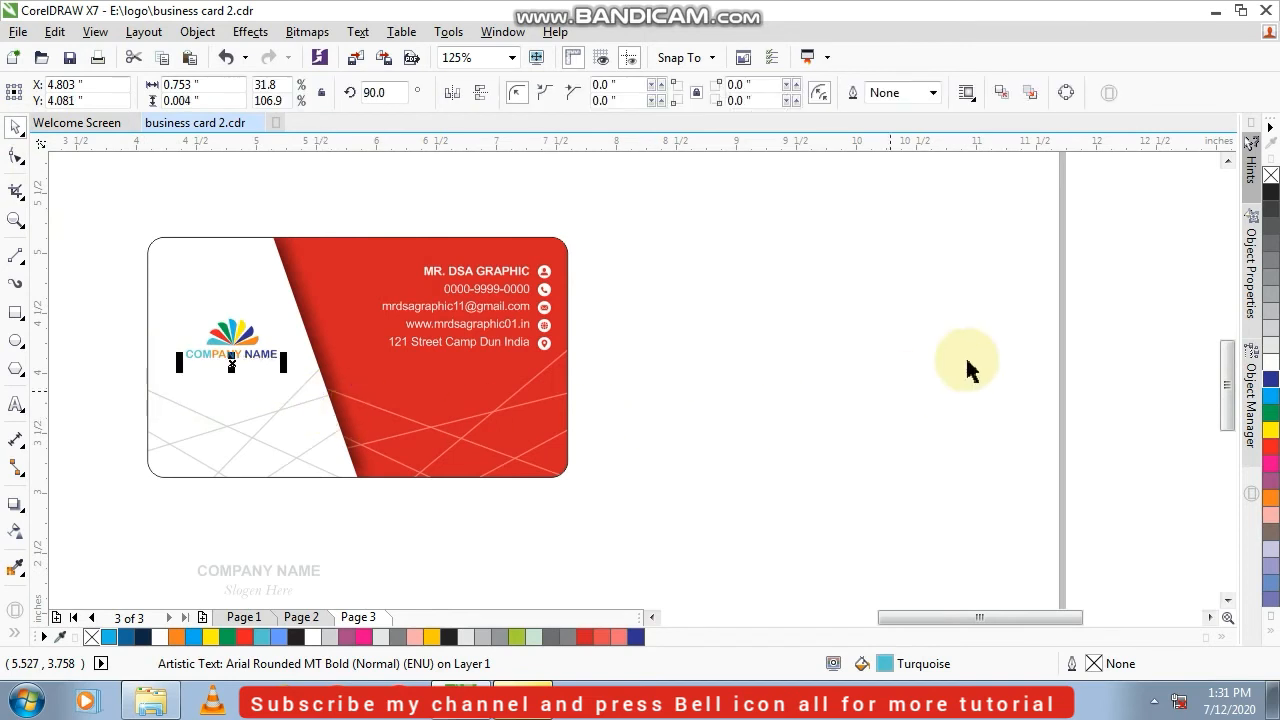
left_click(80, 286)
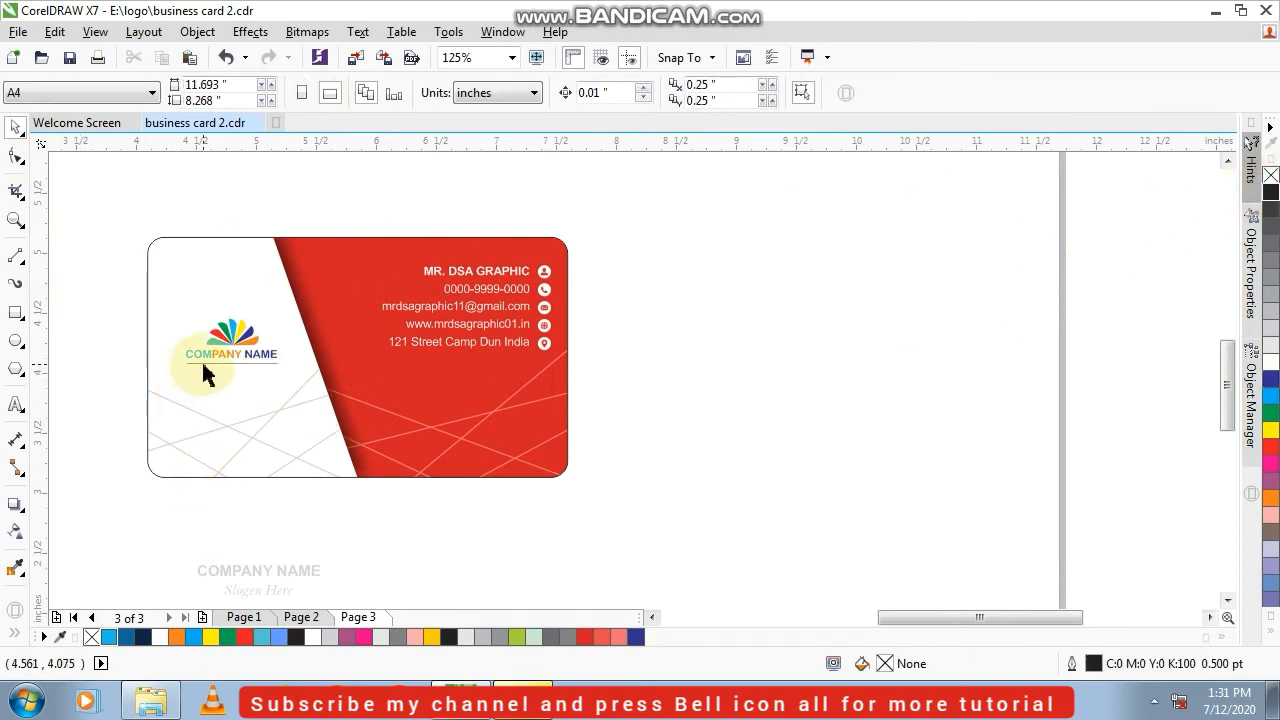
left_click(203, 363)
key("Delete")
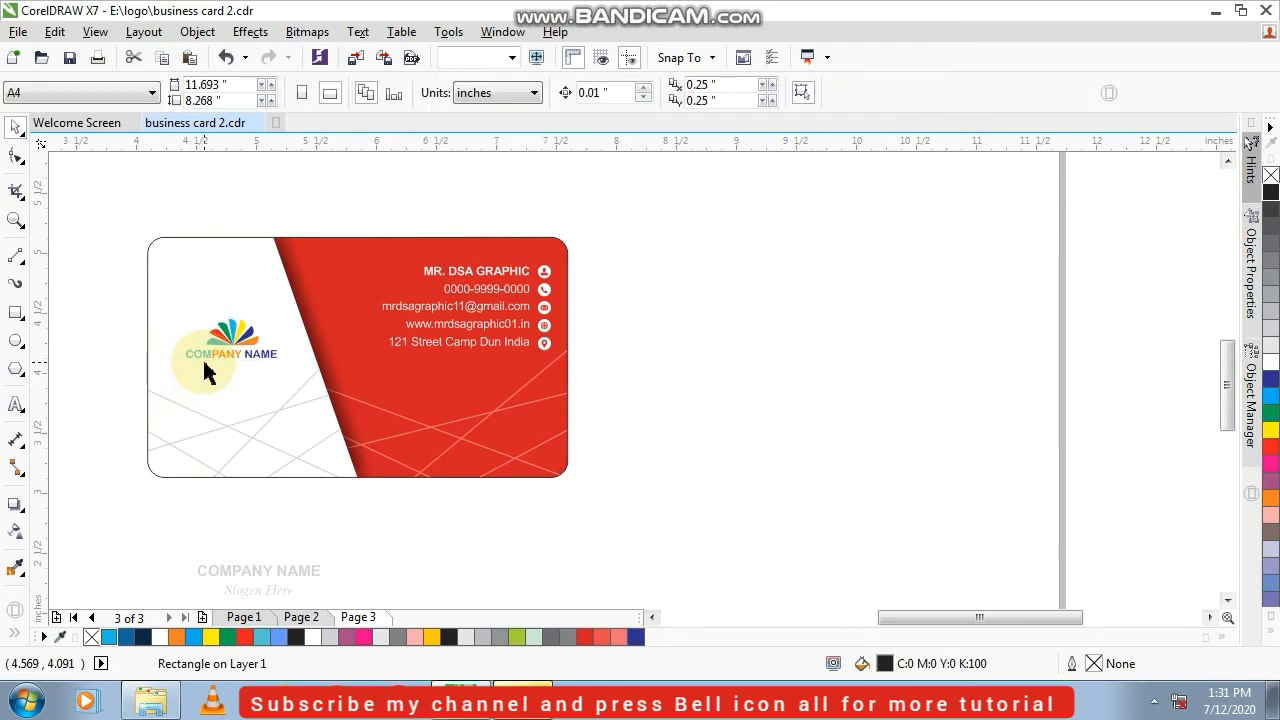
Move the slogan text directly beneath the company name, fill it with black, and center it with the name
left_click_drag(258, 588, 228, 372)
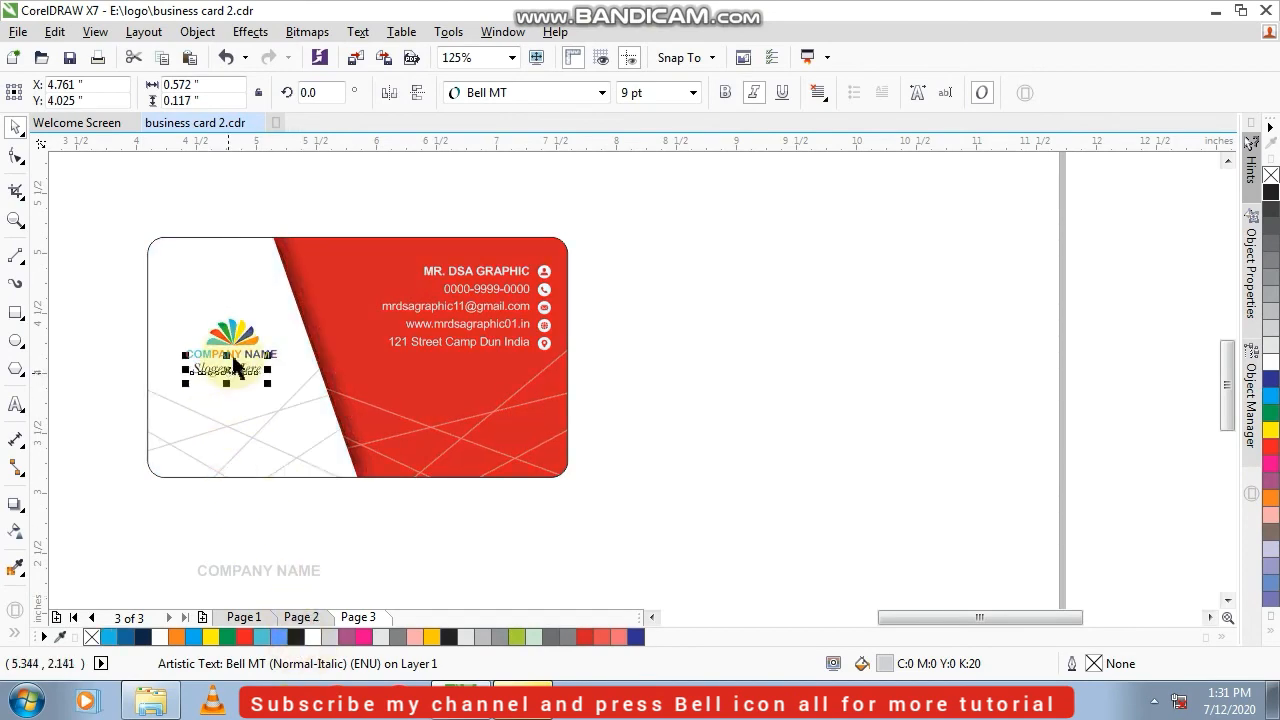
scroll(232, 365, "up", 3)
left_click(228, 350, "shift")
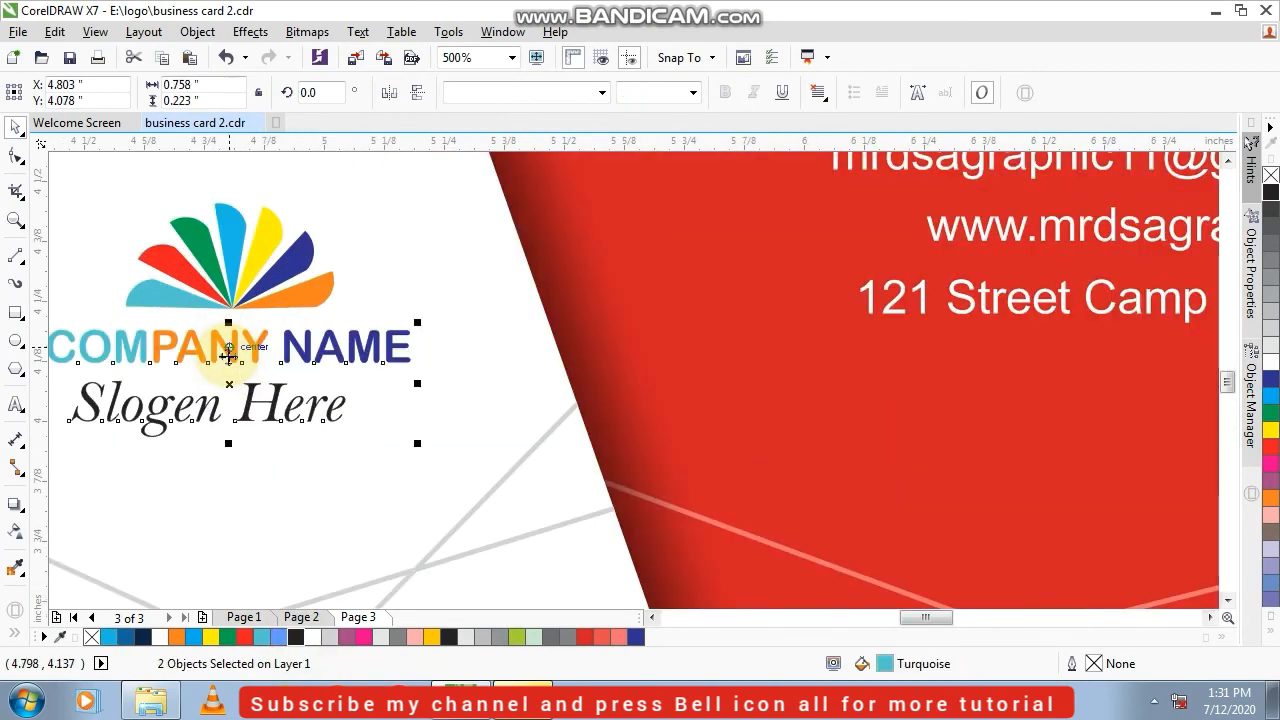
scroll(228, 352, "down", 5)
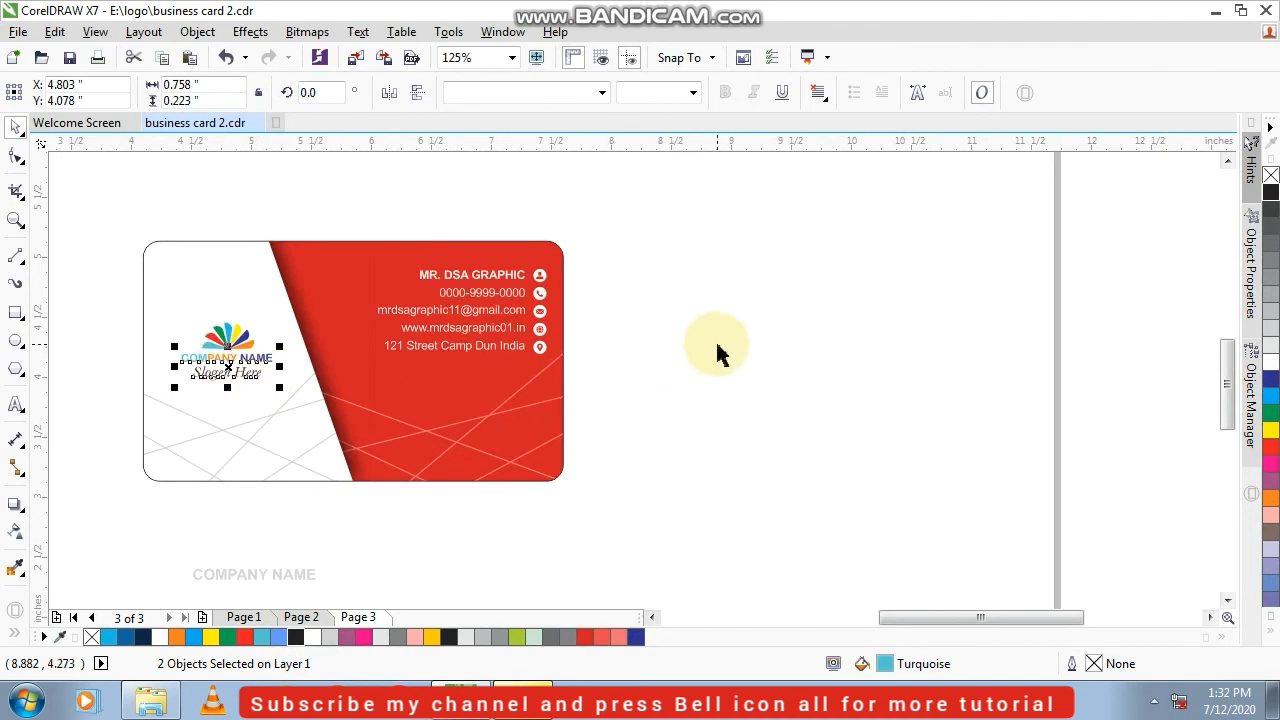
left_click(715, 350)
Delete the leftover gray COMPANY NAME text below the card
scroll(308, 492, "down", 2)
left_click_drag(198, 512, 517, 628)
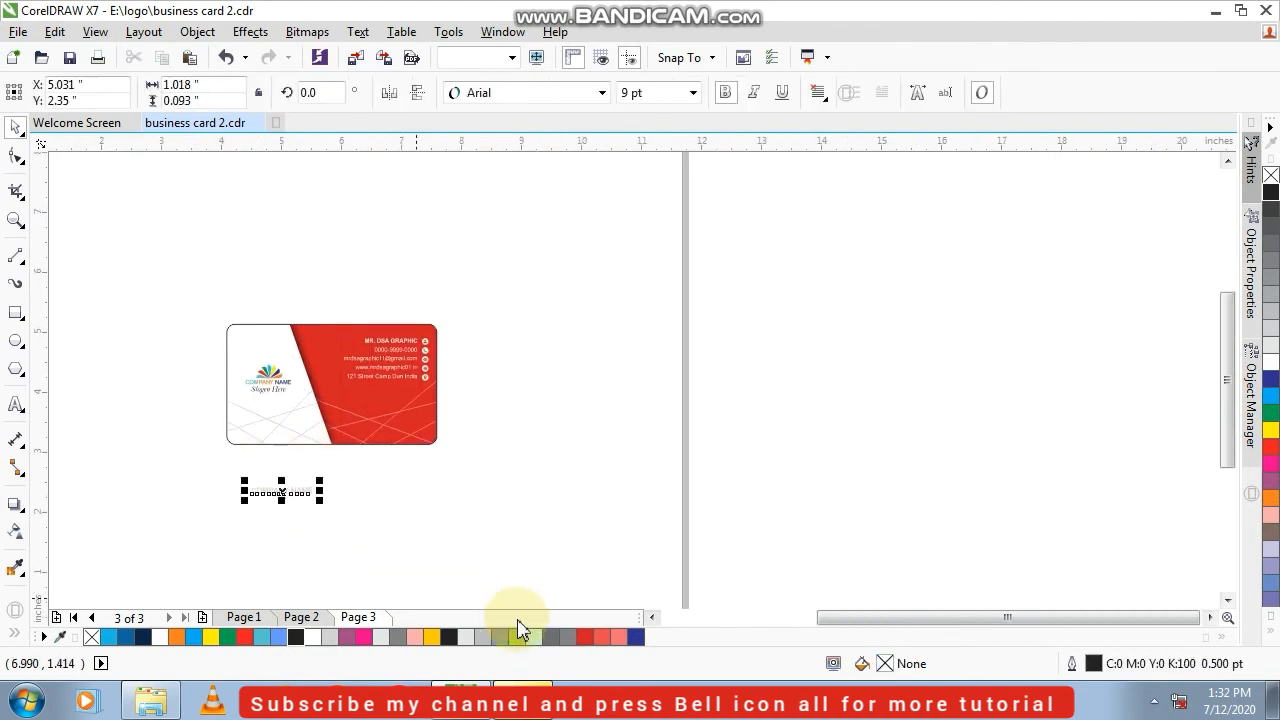
key("Delete")
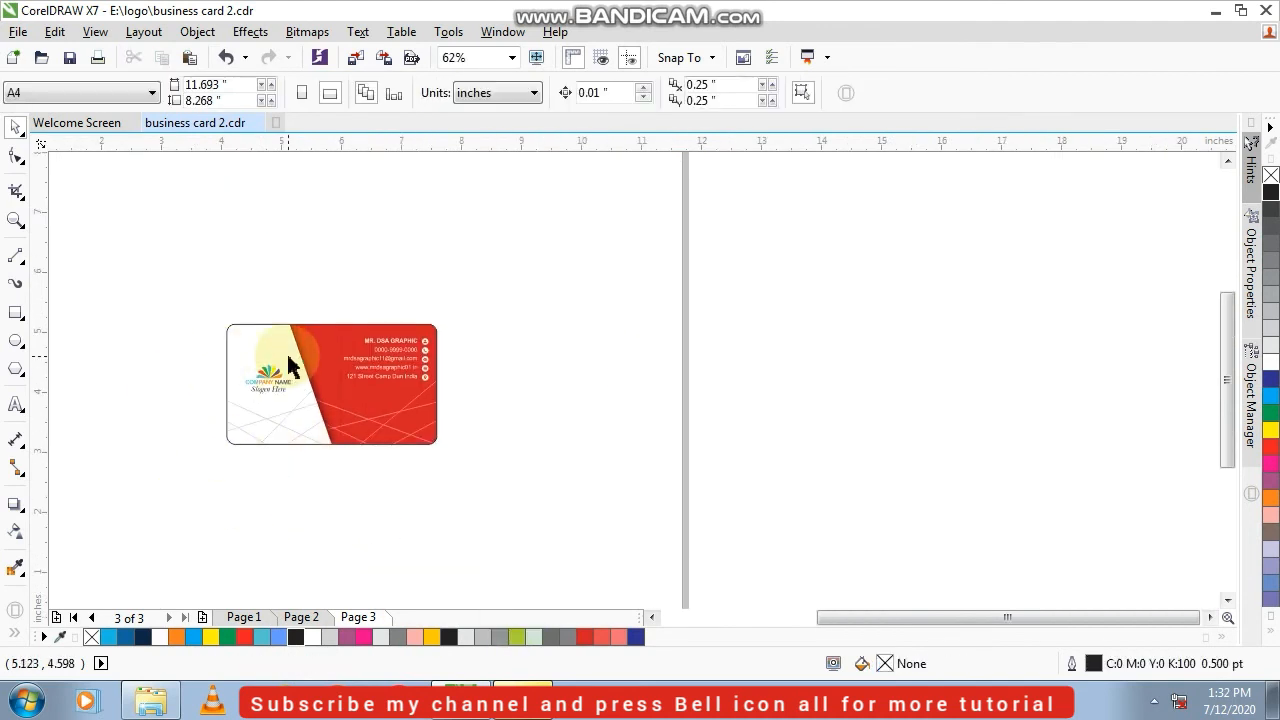
Group the logo petals, company name, and slogan on the white panel into one object
scroll(289, 362, "up", 2)
mouse_move(316, 455)
left_mouse_down()
mouse_move(300, 447)
mouse_move(316, 436)
left_mouse_up()
scroll(300, 447, "up", 2)
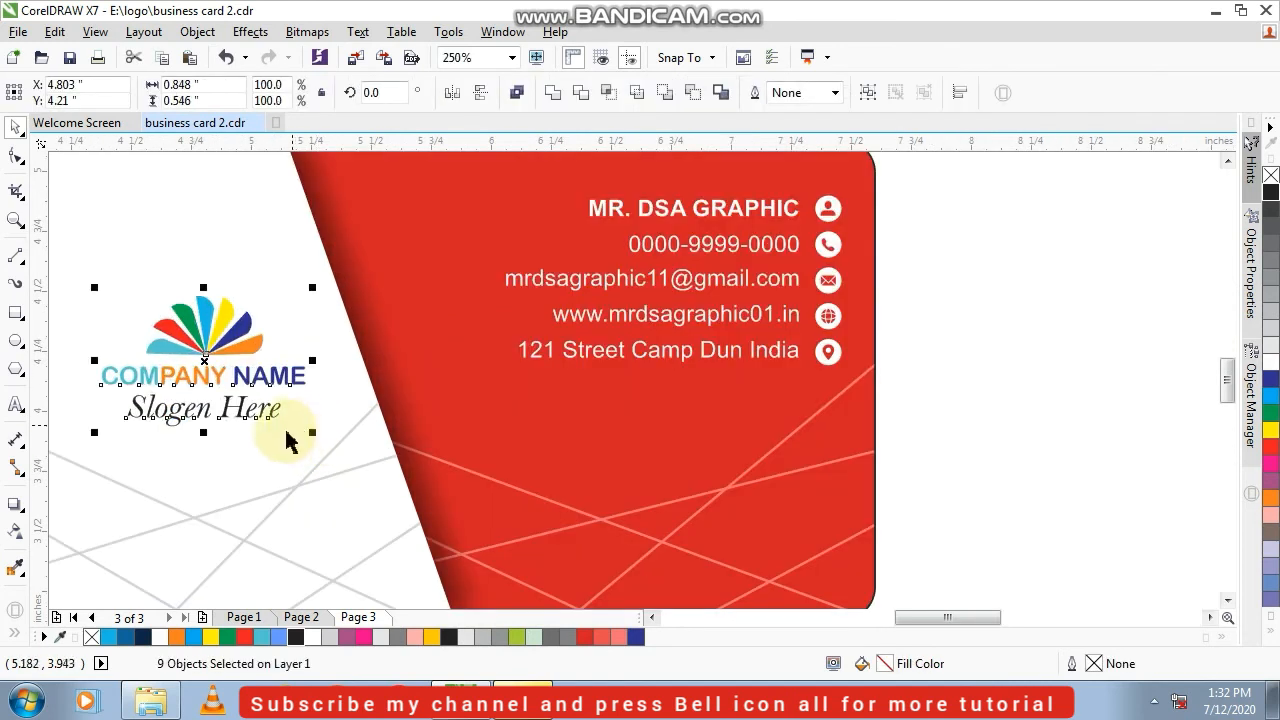
key("ctrl+g")
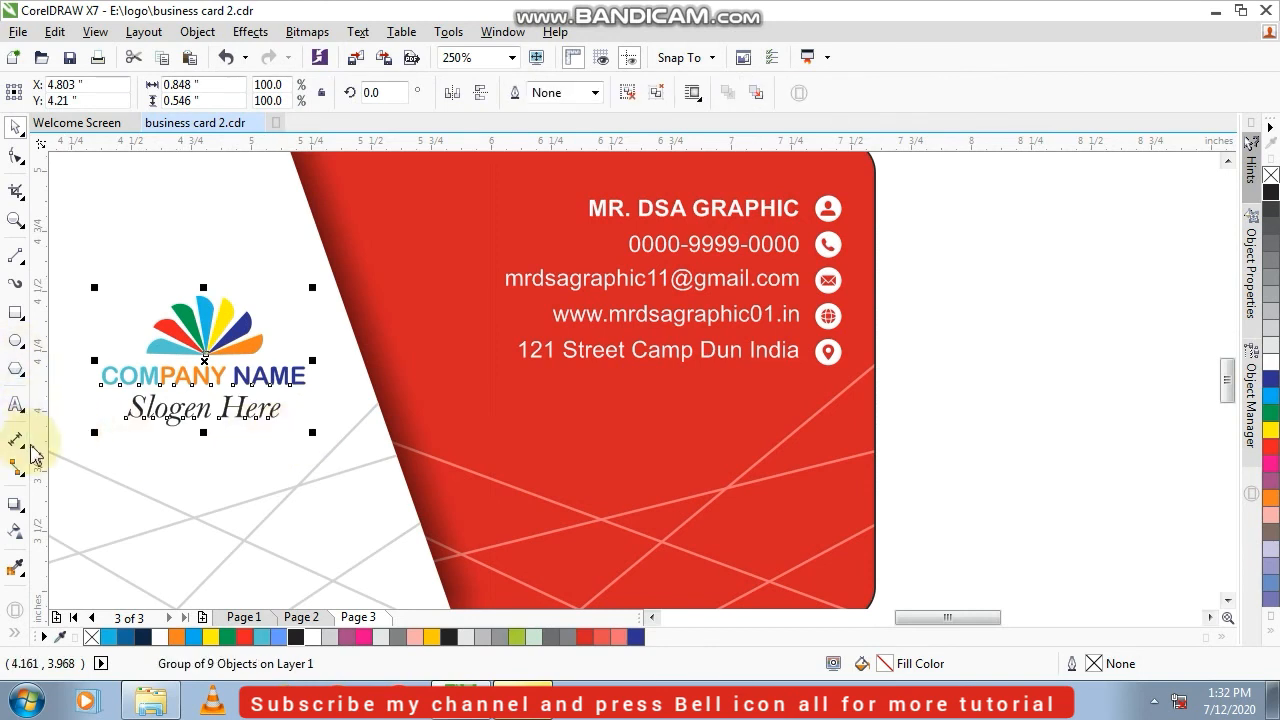
Try a drop shadow on the grouped logo and undo it
left_click(15, 504)
left_click_drag(200, 350, 197, 345)
key("ctrl+z")
left_click(119, 301)
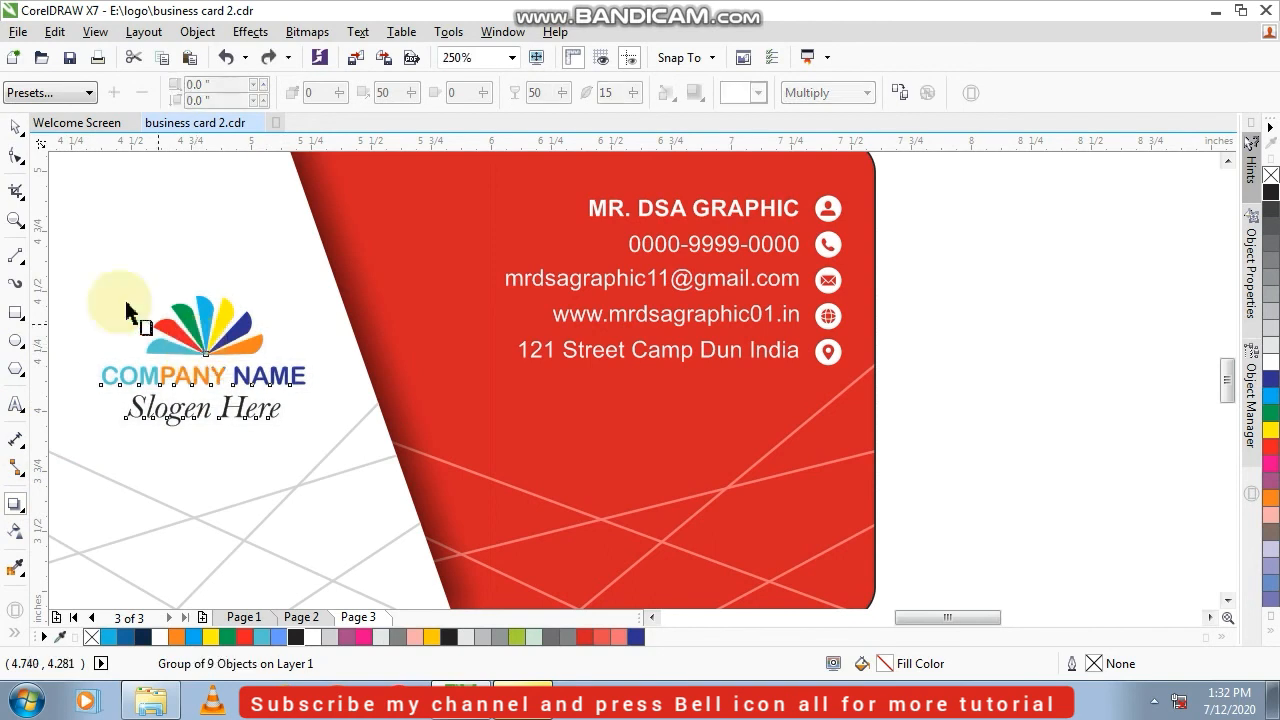
left_click(18, 133)
scroll(151, 304, "down", 2)
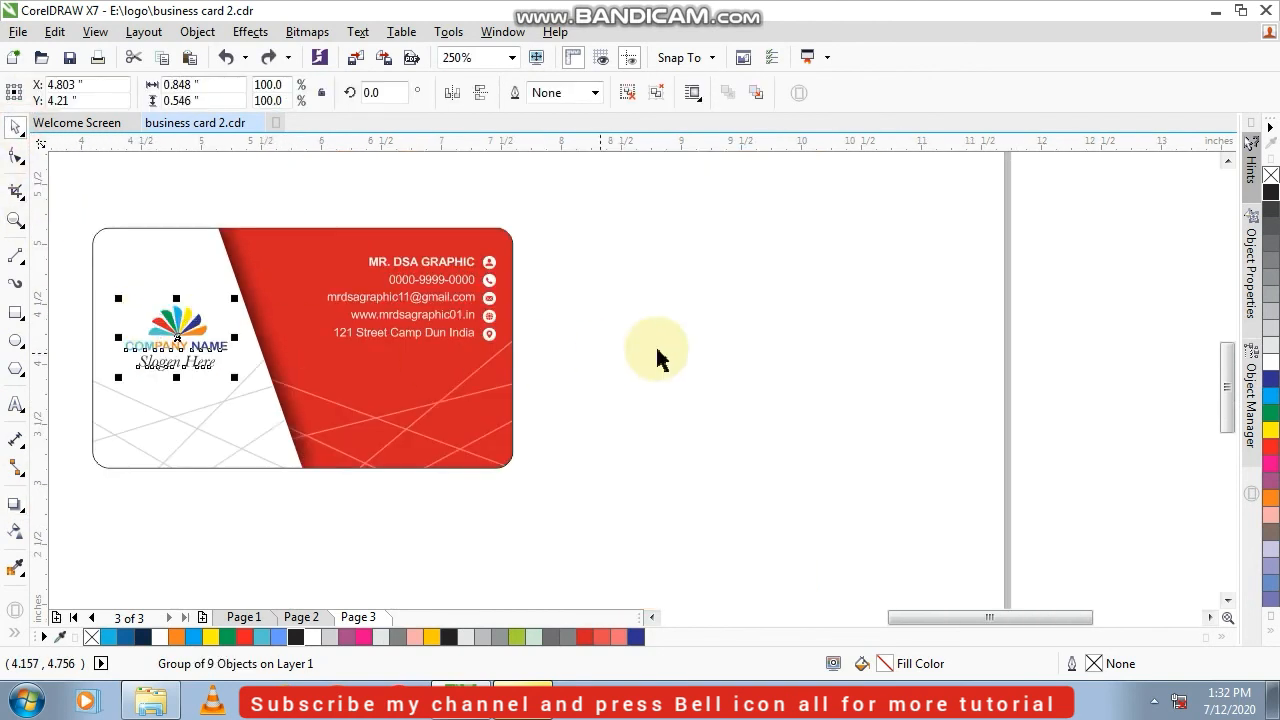
left_click(757, 337)
Move the five contact text lines and their icons together slightly down on the red area
left_click_drag(560, 302, 490, 318)
scroll(420, 292, "up", 2)
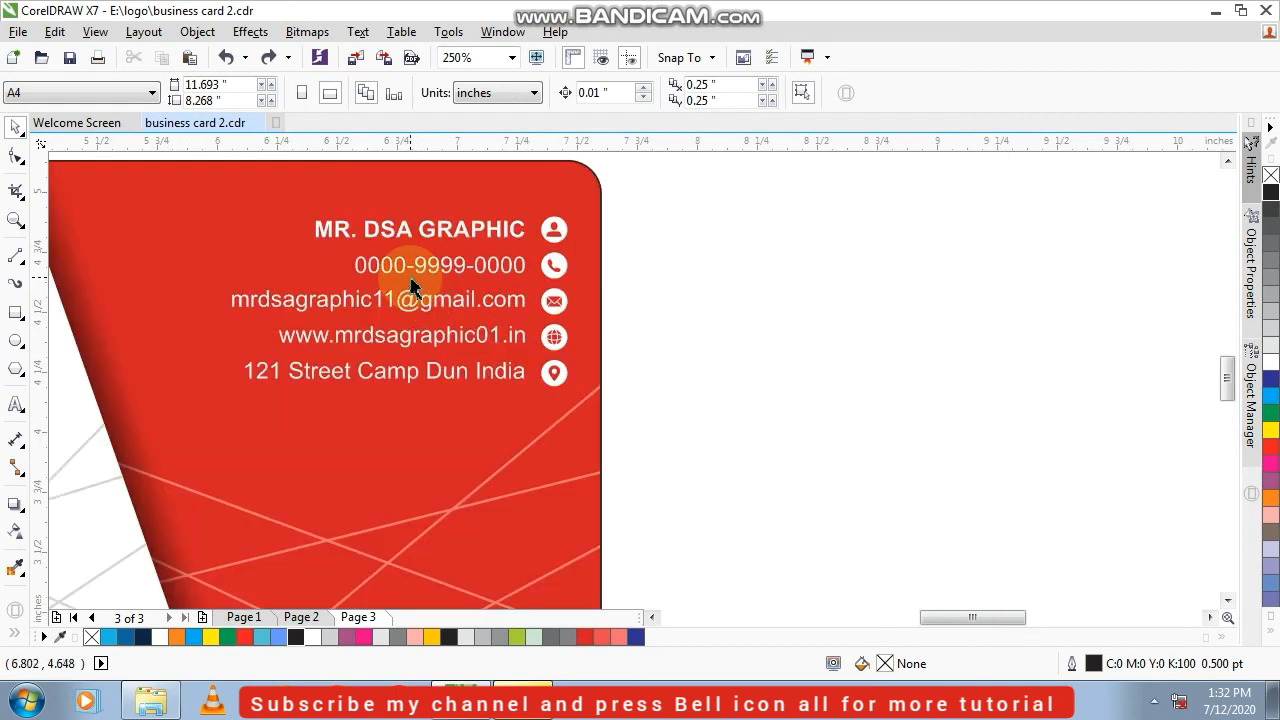
left_click(401, 272)
left_click(380, 305, "shift")
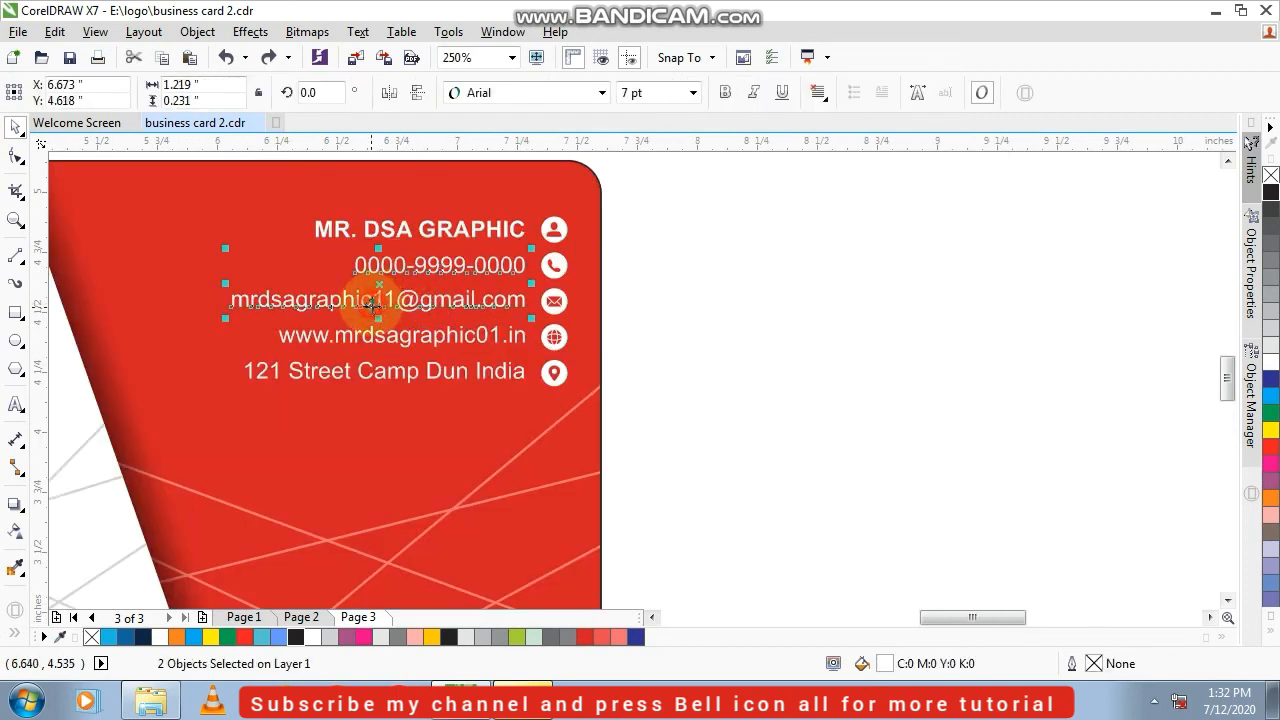
left_click_drag(697, 186, 180, 428)
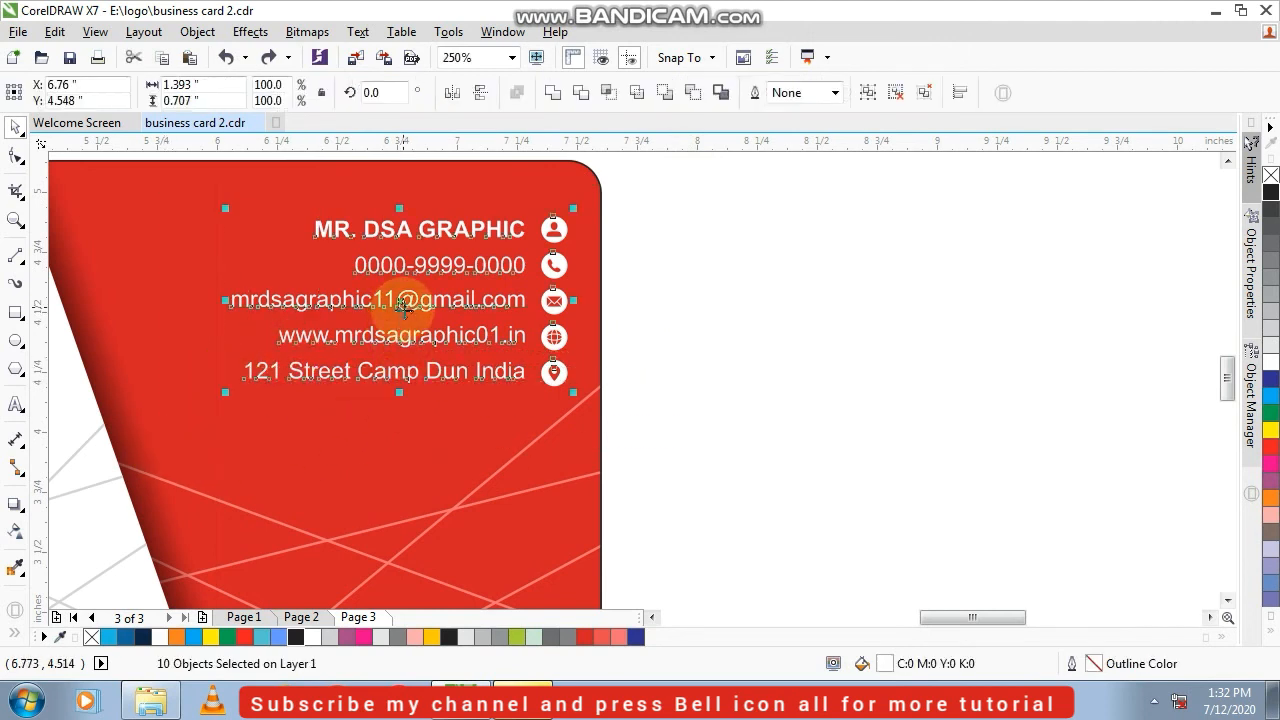
left_click_drag(401, 307, 405, 334)
left_click(790, 338)
key("F4")
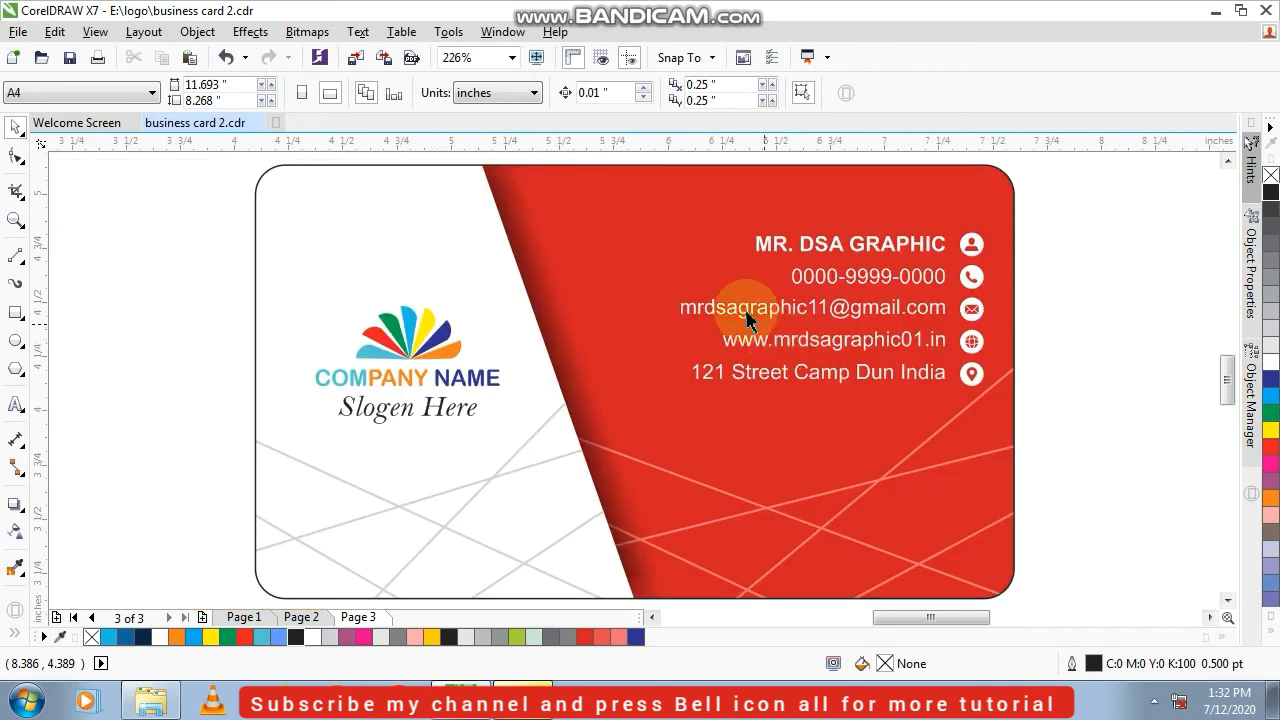
Replace the card's black outline with a Deep Yellow hairline outline
left_click(579, 304)
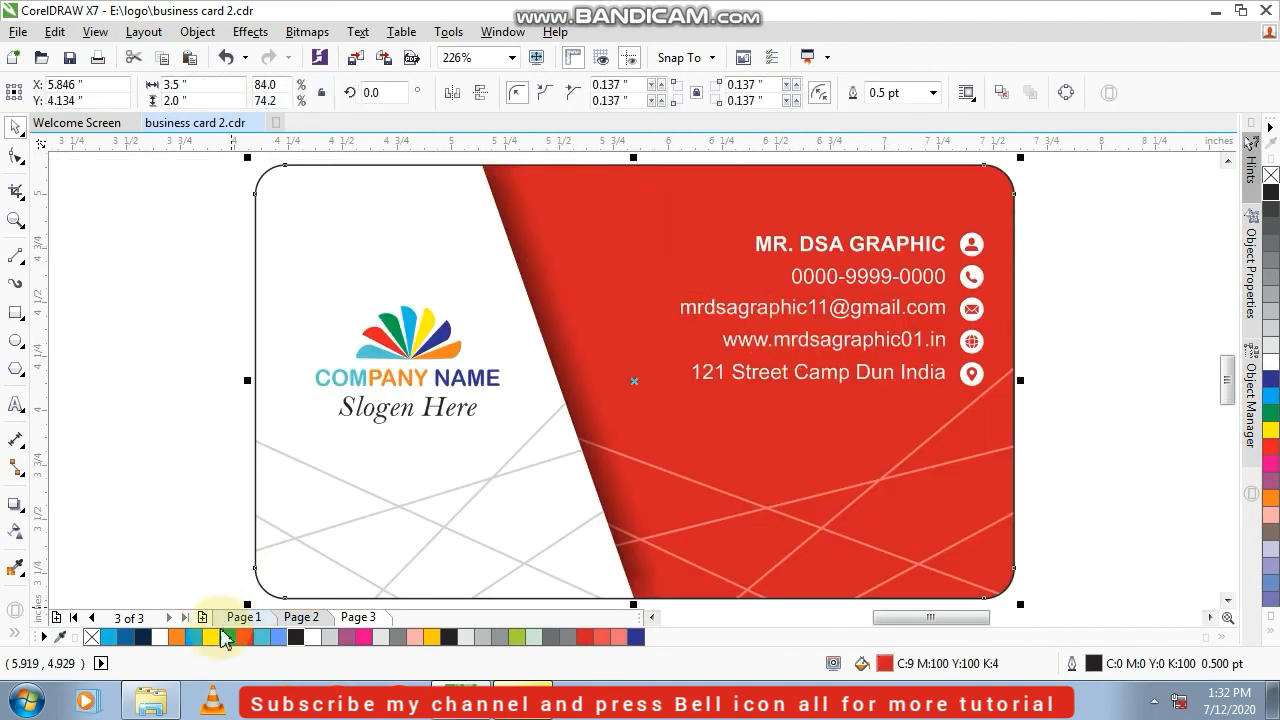
right_click(91, 637)
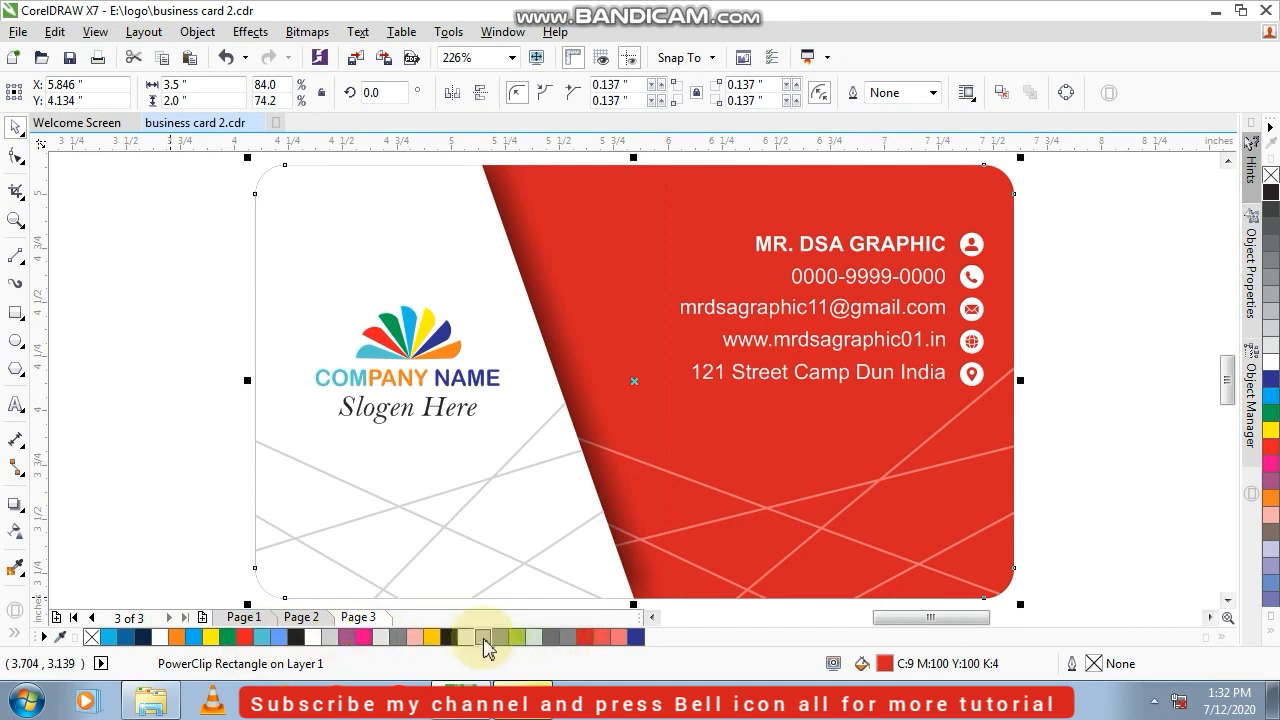
right_click(437, 639)
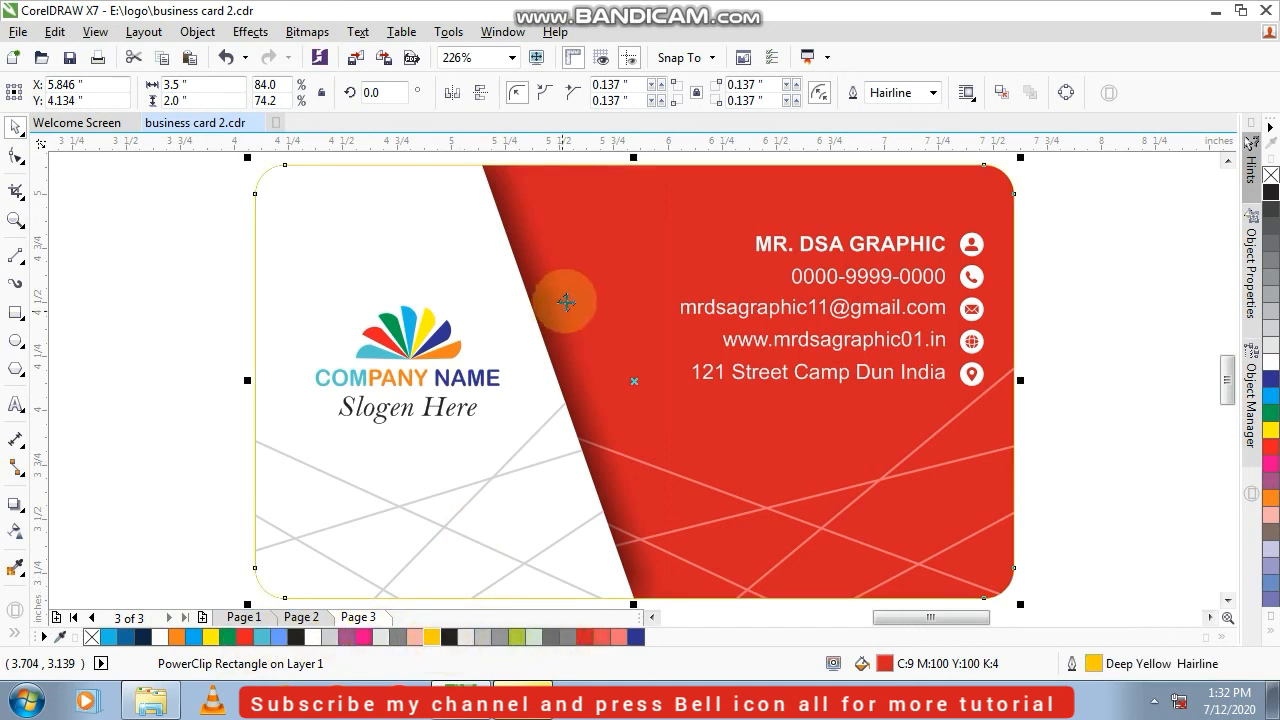
left_click(1112, 222)
scroll(706, 414, "down", 3)
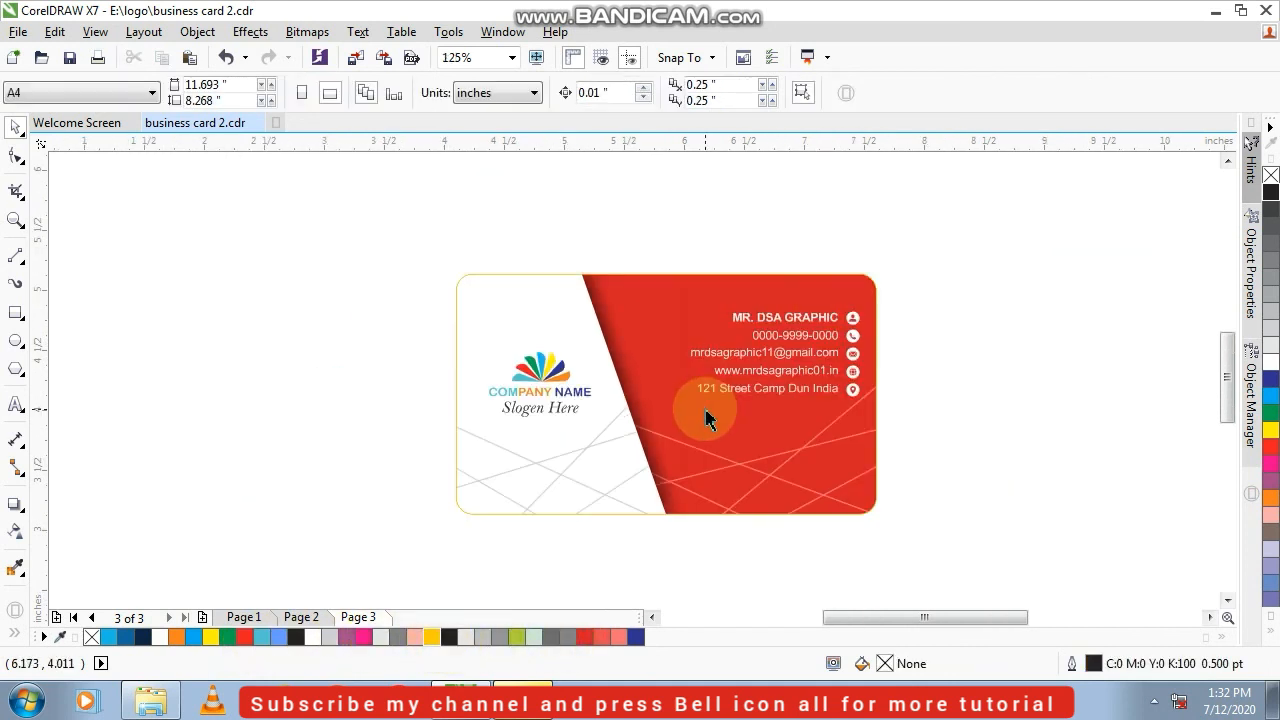
key("F4")
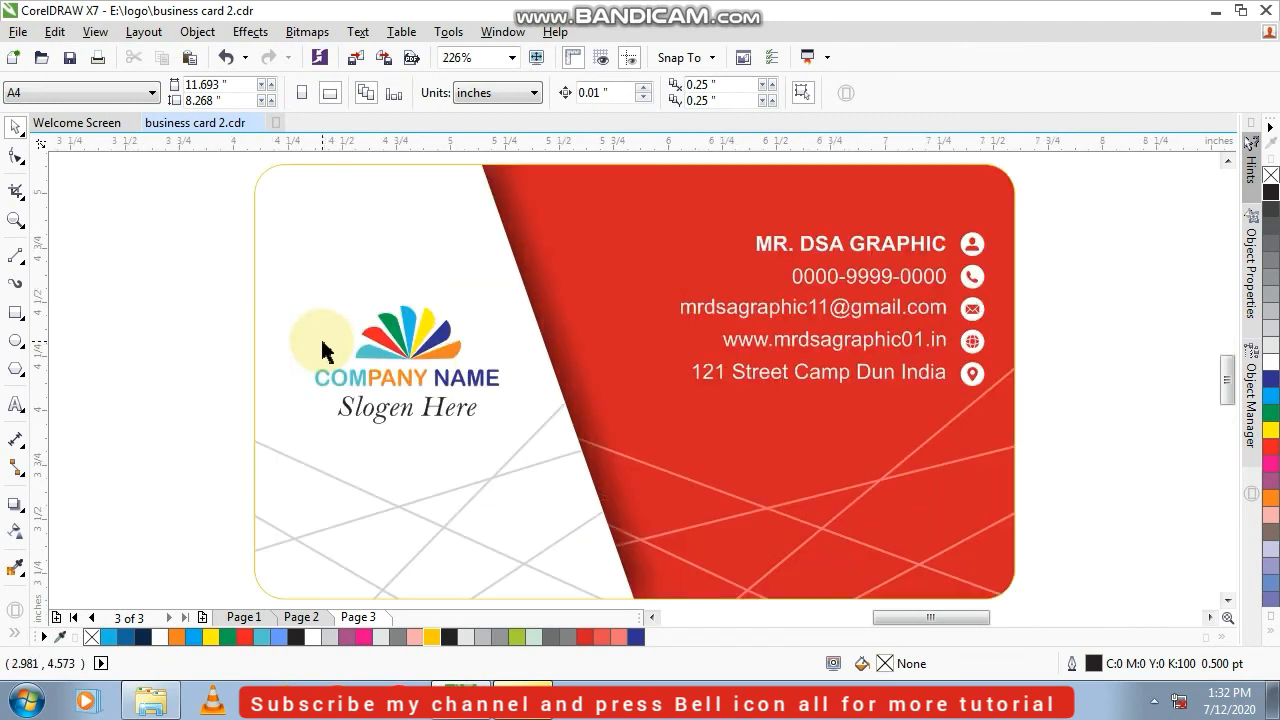
Draw a rectangle about 6.125 × 3.025 inches around the card, fill it with black, and send it behind the card
scroll(322, 350, "down", 3)
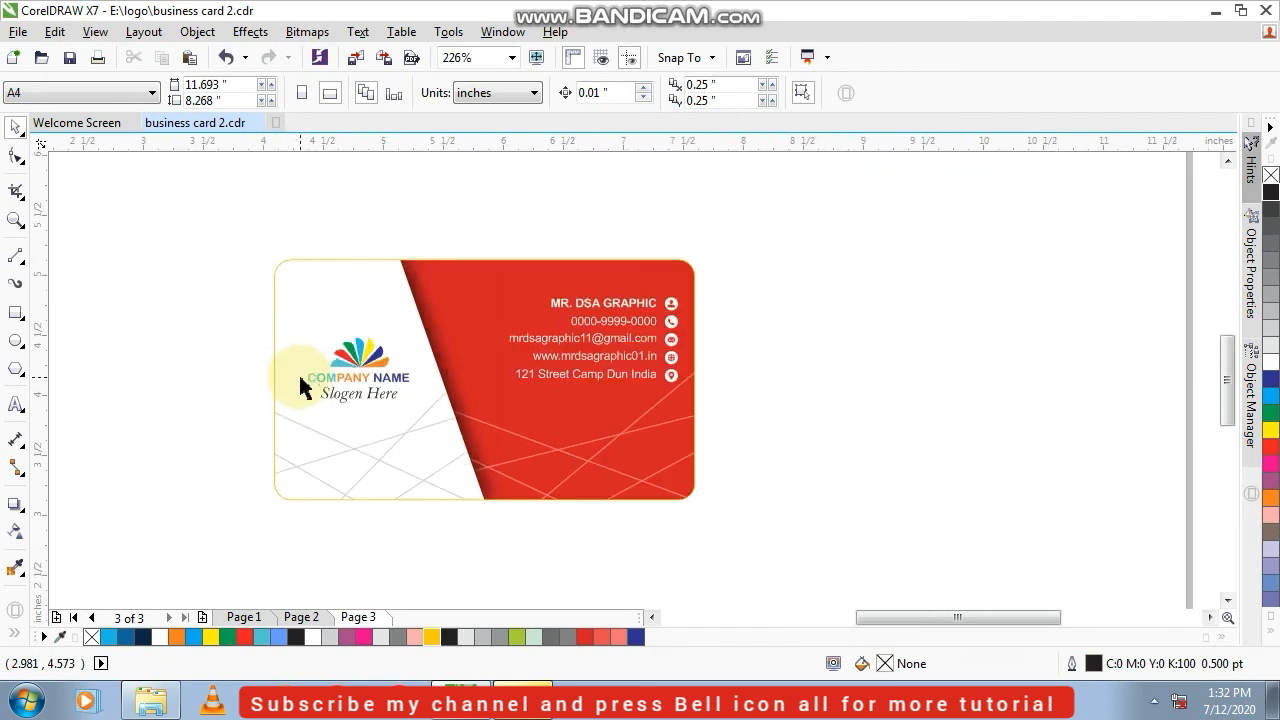
left_click(22, 314)
left_click_drag(112, 211, 847, 573)
left_click(15, 126)
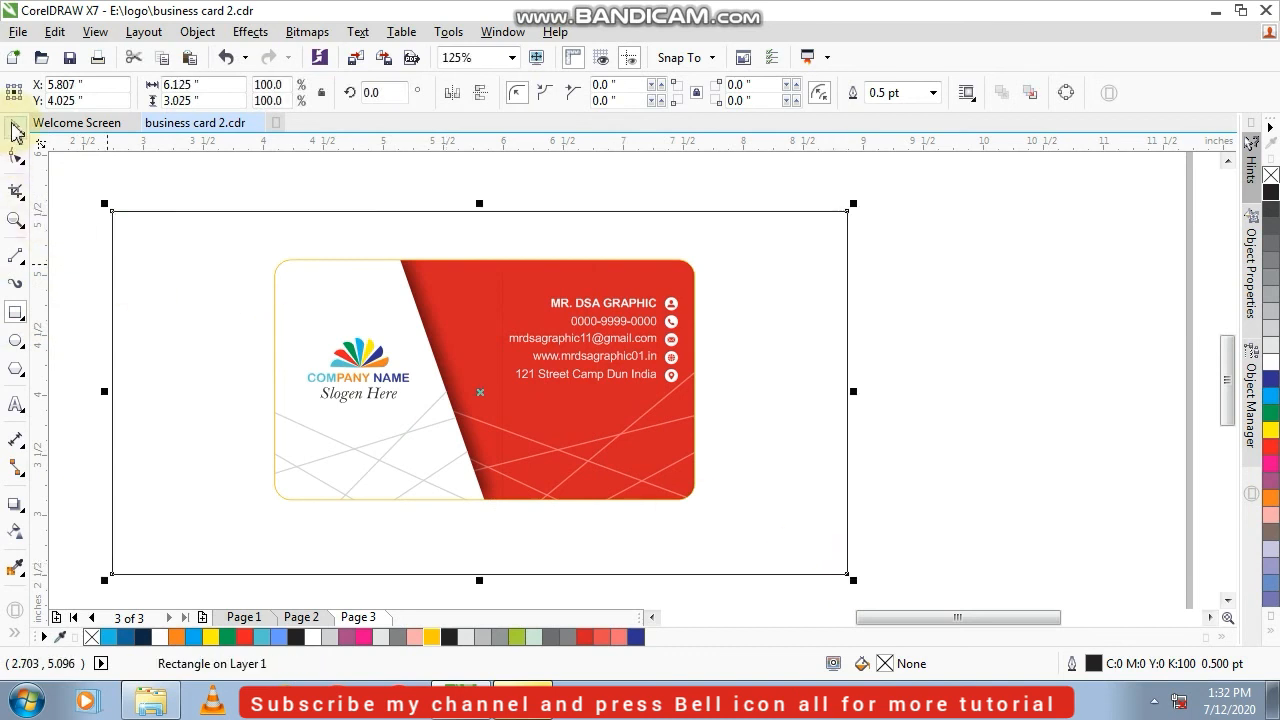
left_click(295, 638)
key("shift+Page_Down")
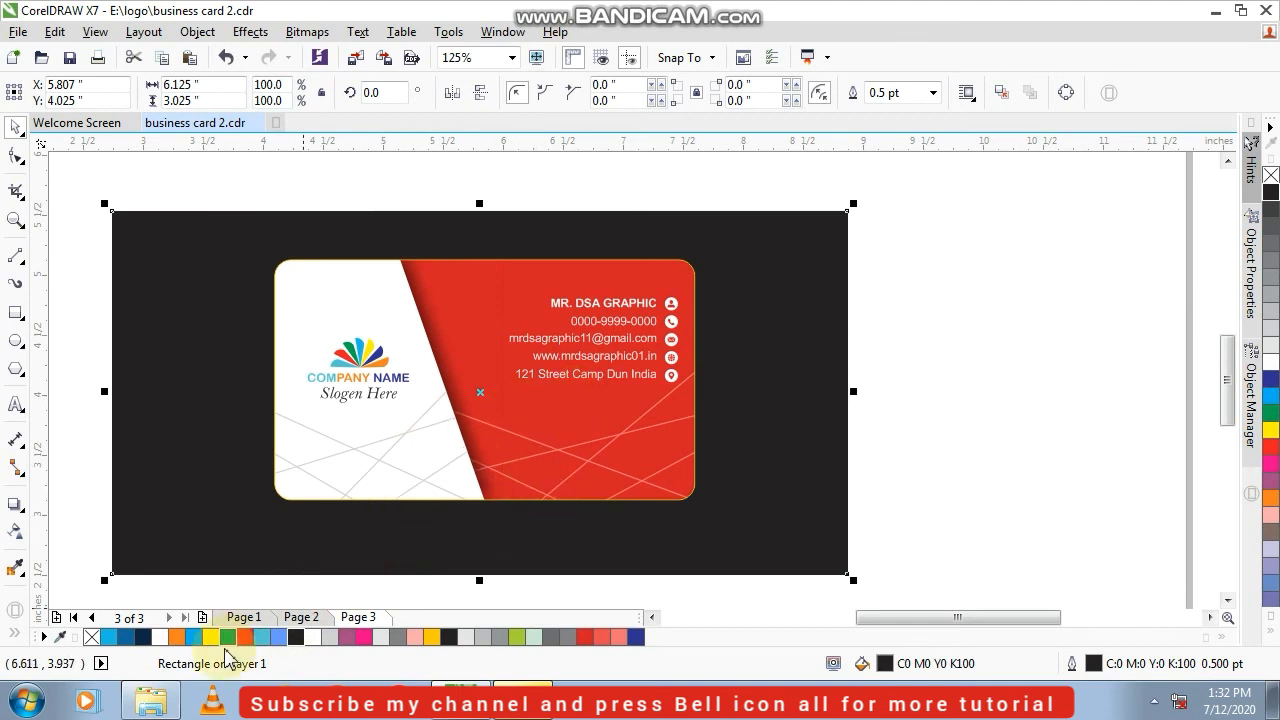
Recolor the background rectangle, trying Baby Blue and 70% Black before settling on Blue
left_click(278, 638)
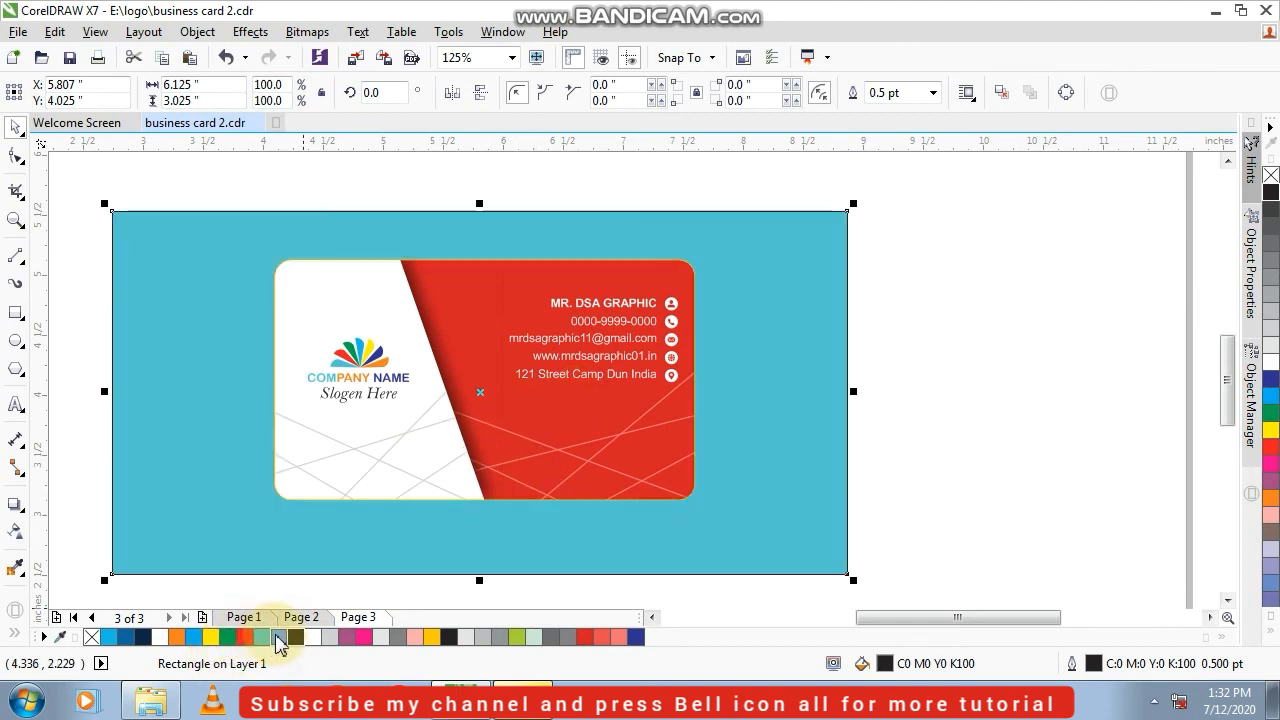
left_click(282, 640)
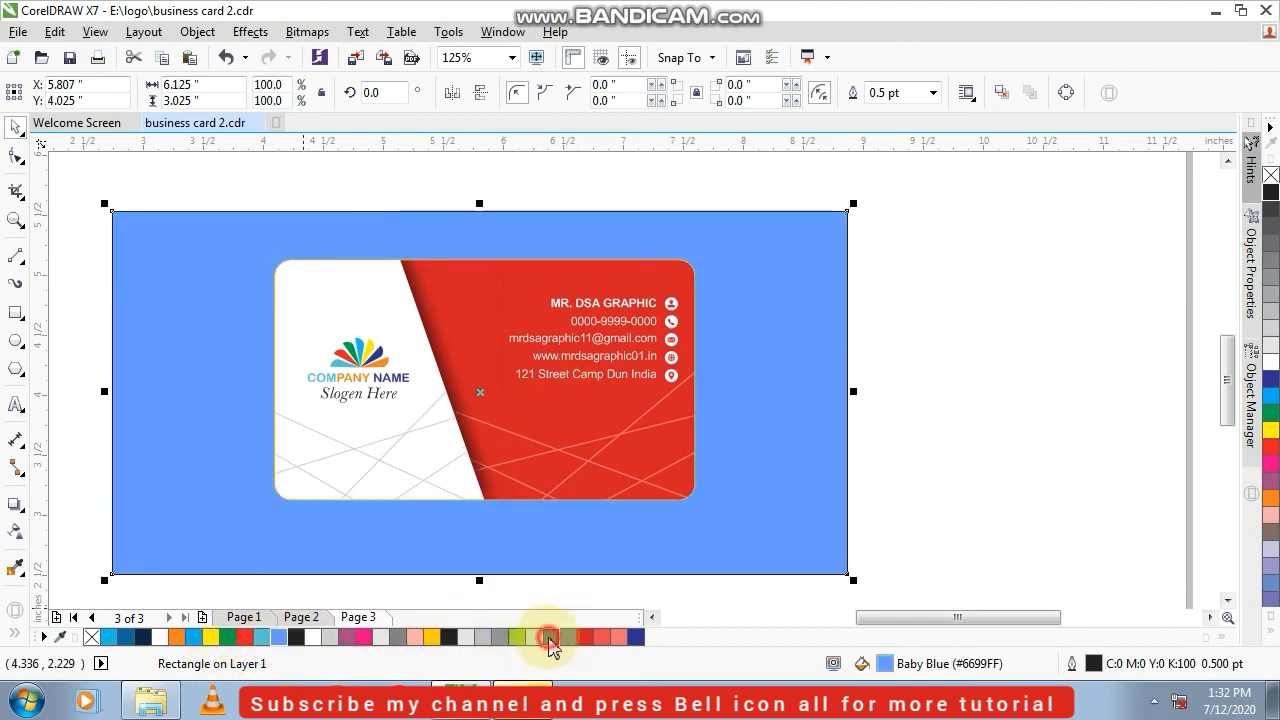
left_click(558, 641)
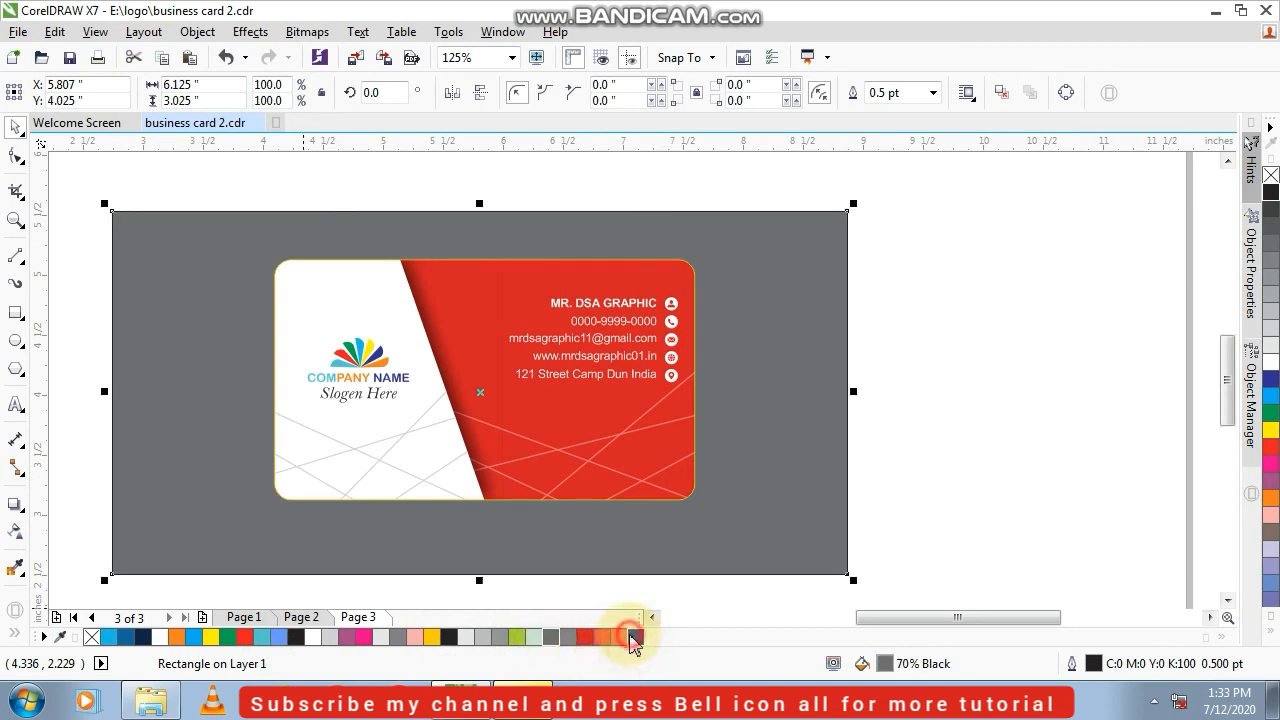
left_click(633, 638)
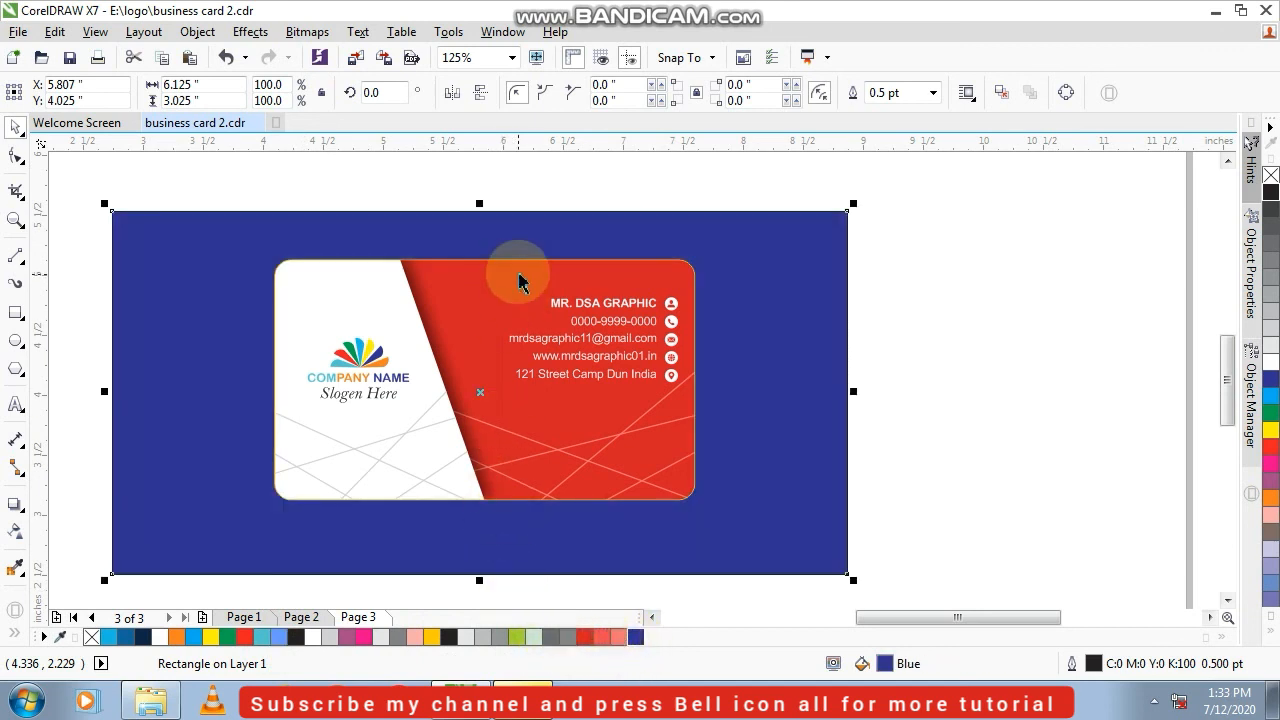
Stretch the blue background rectangle equally above and below the card to a height of about 3.675 inches
left_click_drag(480, 203, 480, 165)
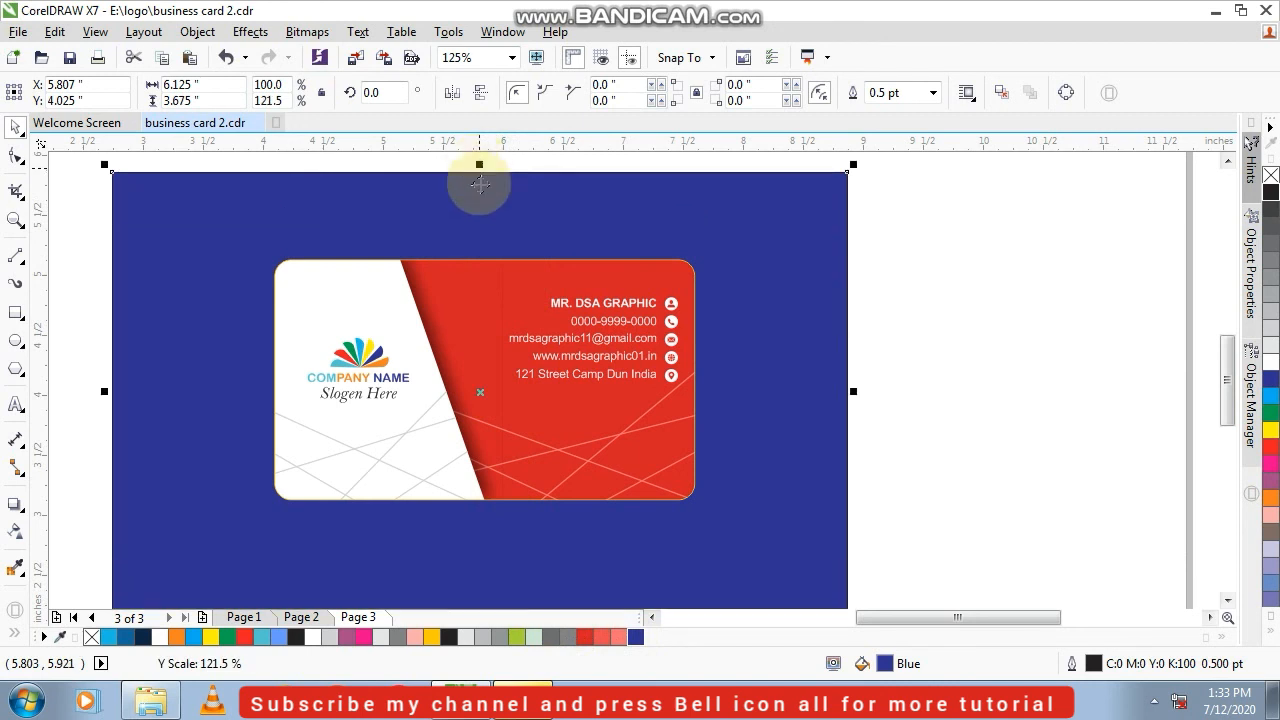
left_click(1007, 287)
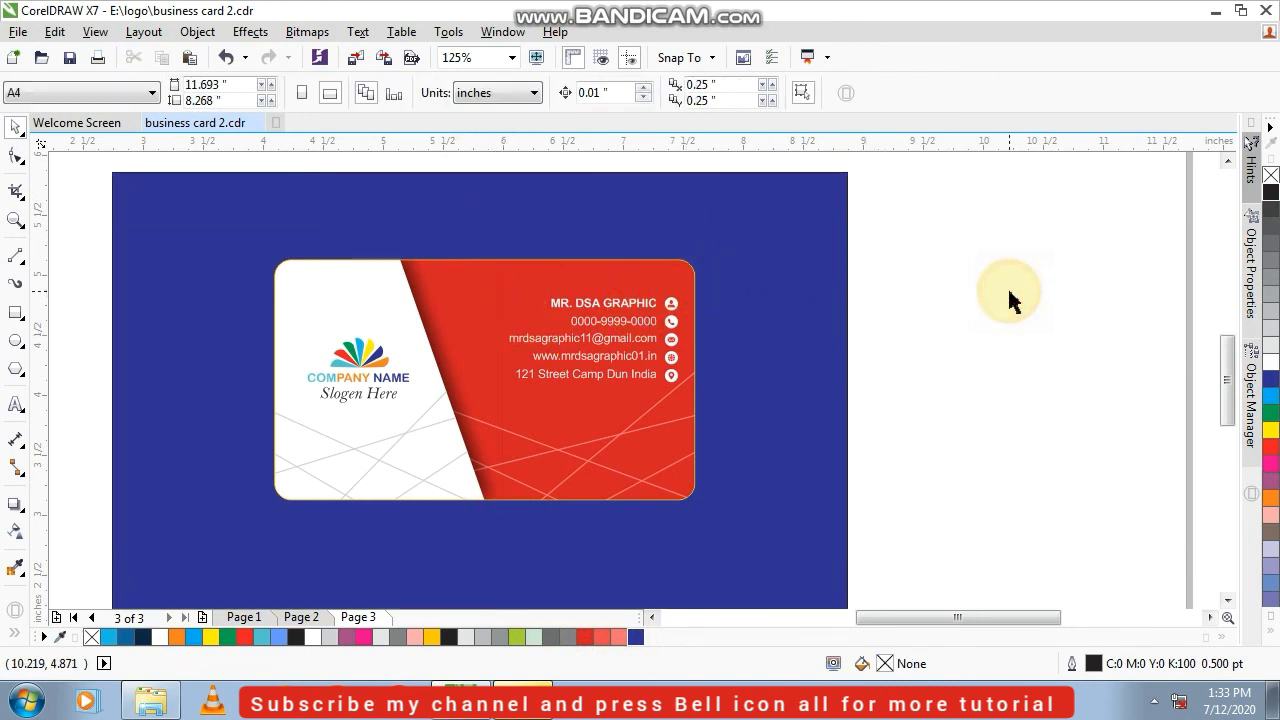
key("F4")
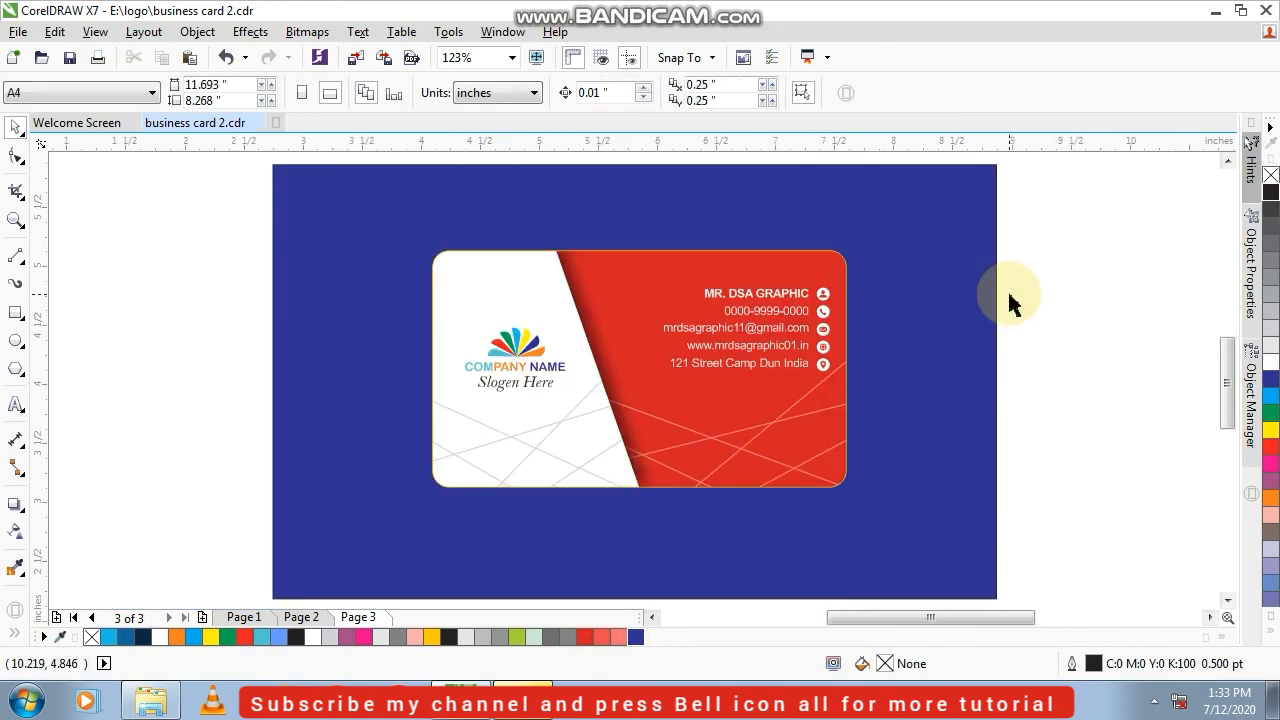
left_click(6, 224)
left_click_drag(359, 223, 920, 534)
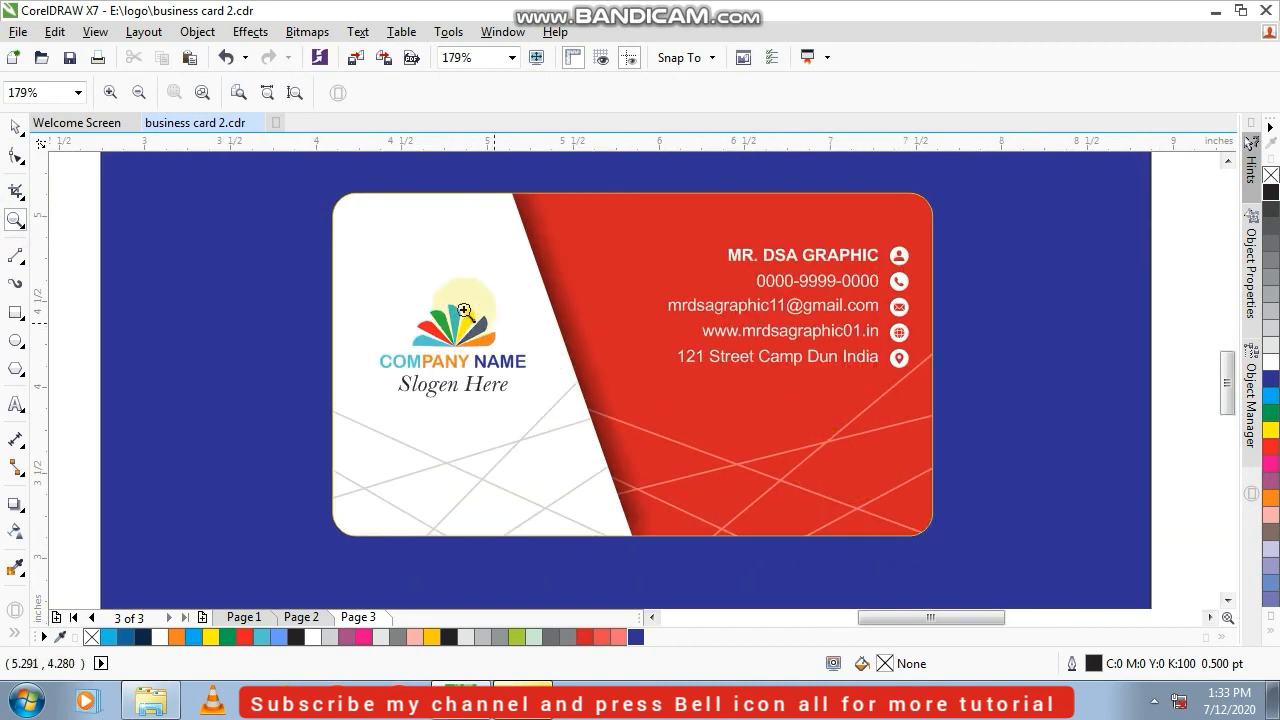
left_click(17, 130)
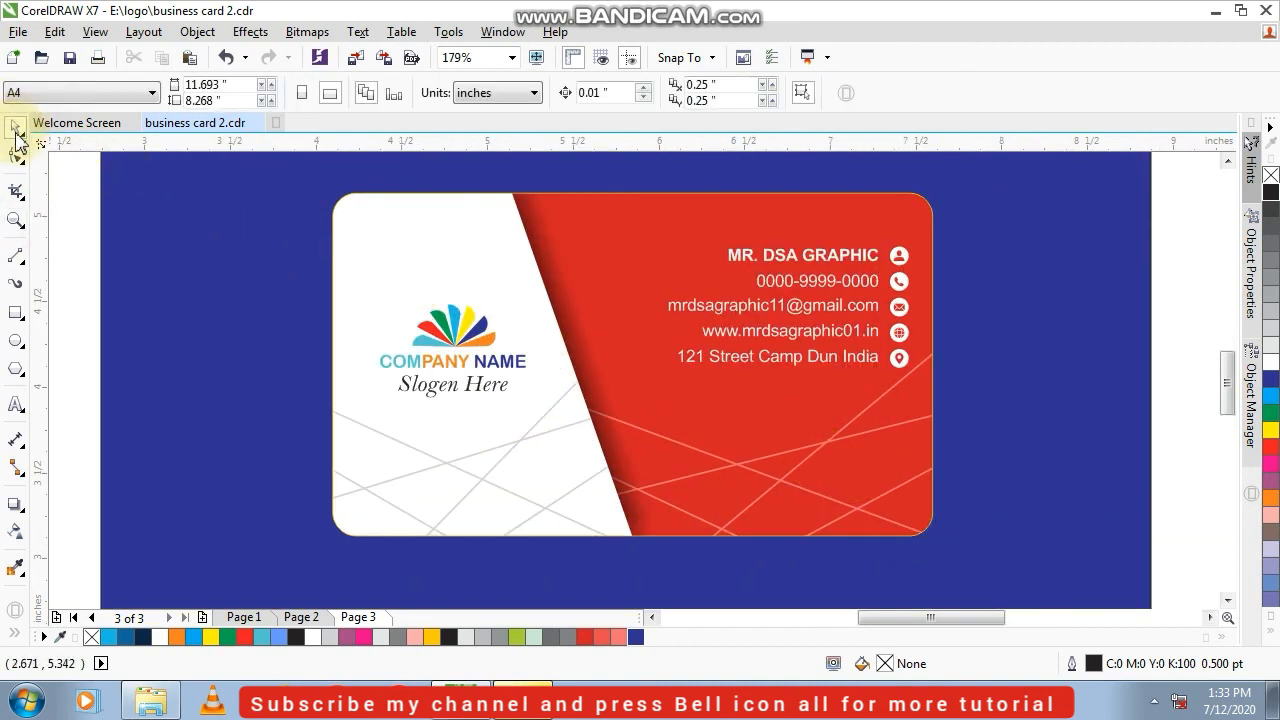